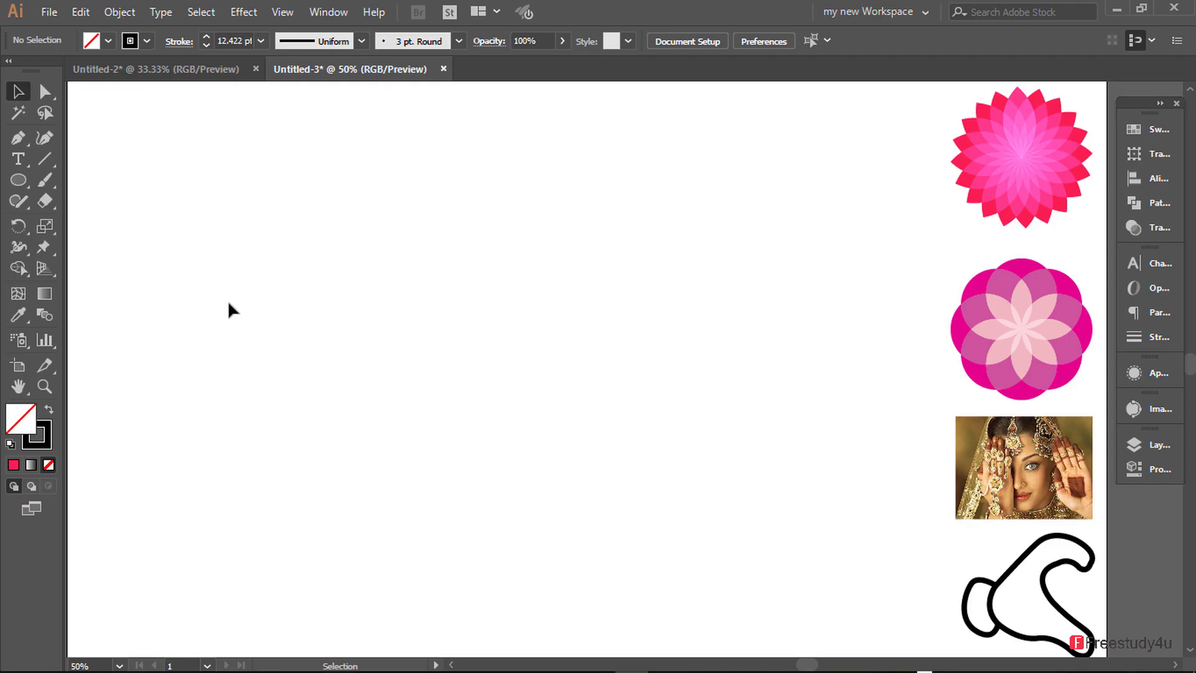
Zoom in and draw a thick vertical line with the Line Segment tool.
left_click(18, 221)
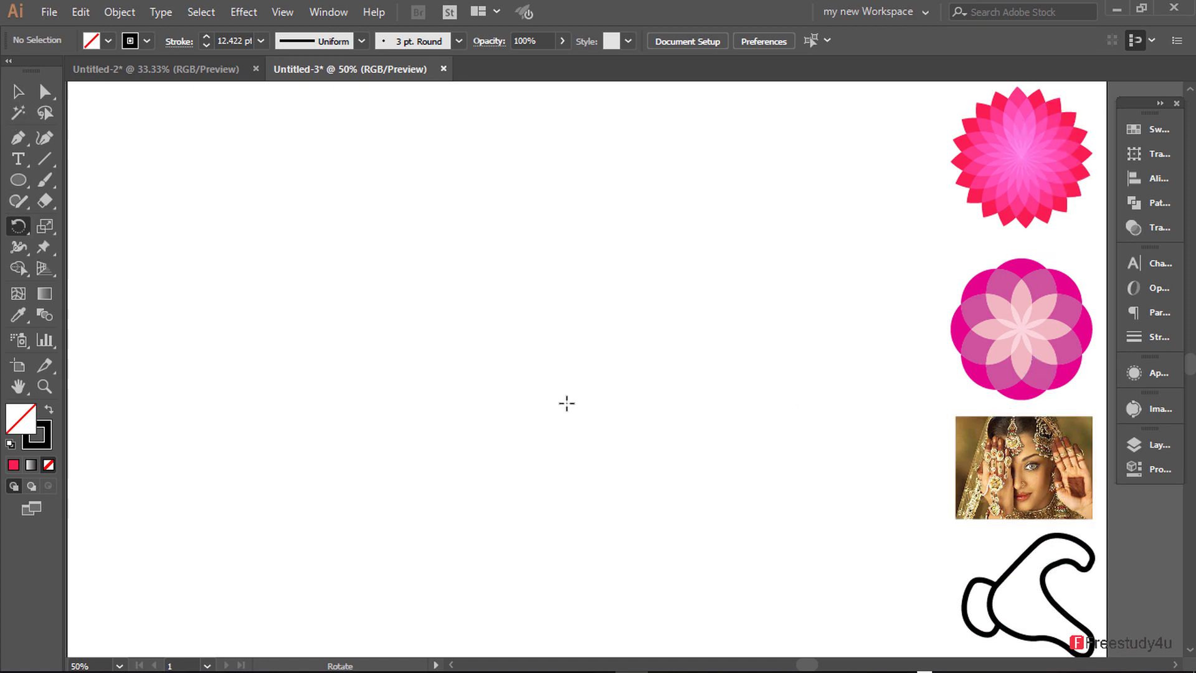
key("ctrl+plus")
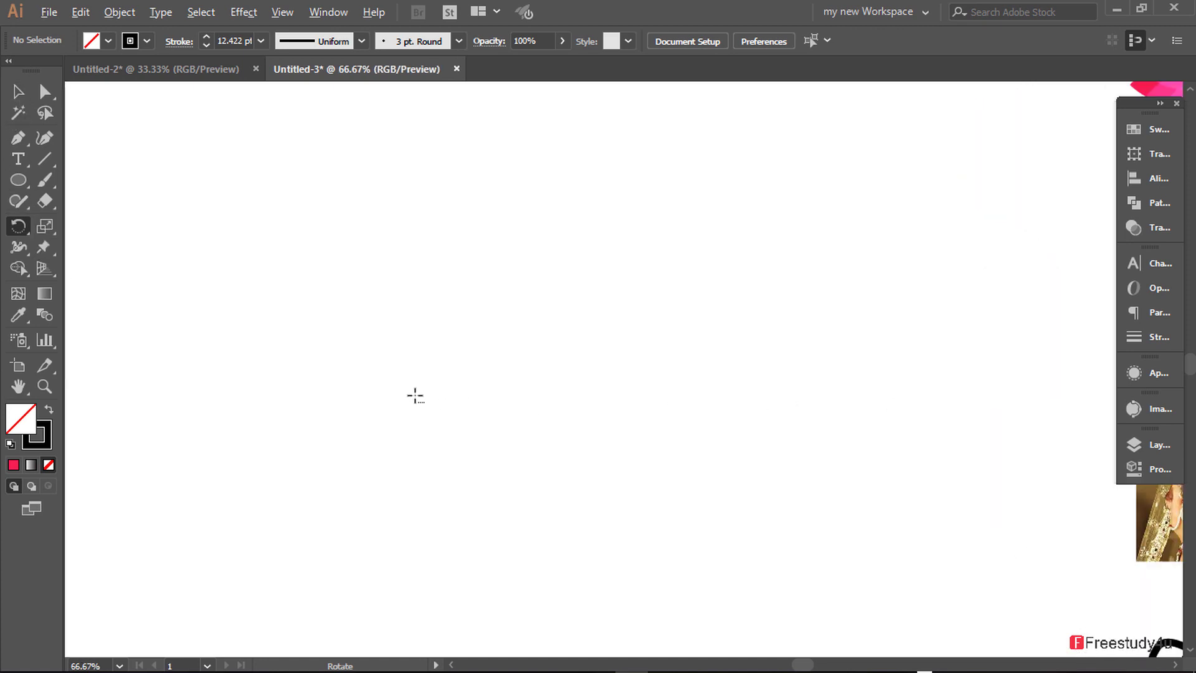
key("ctrl+plus")
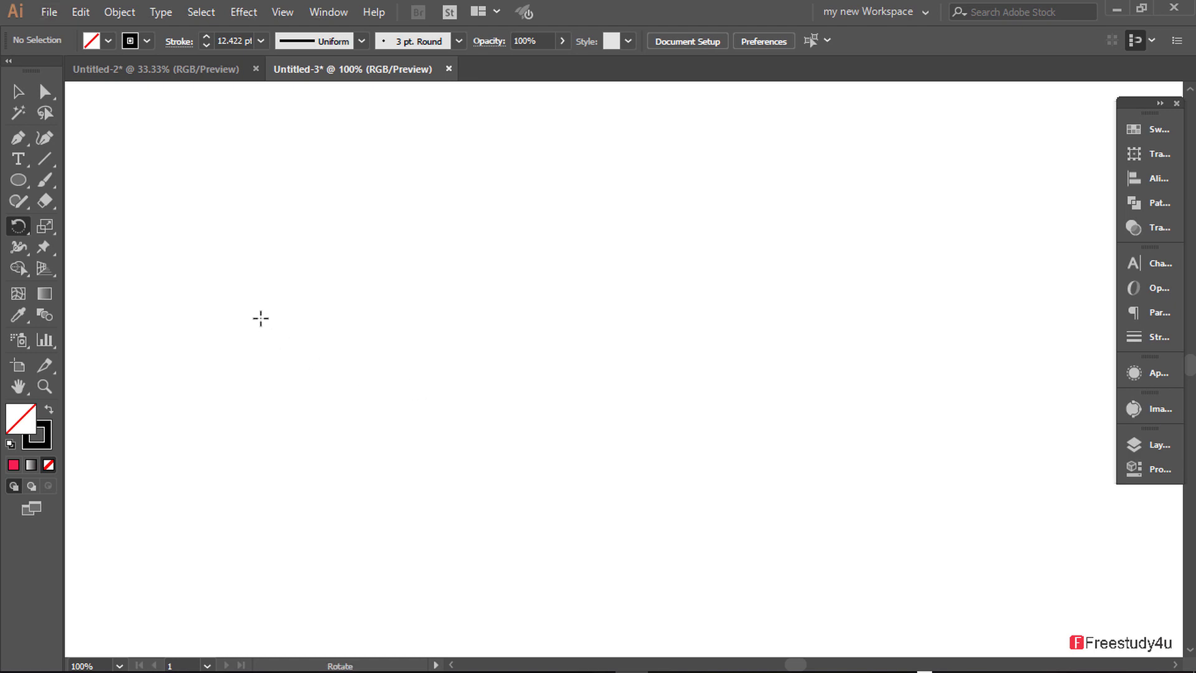
left_click_drag(53, 160, 130, 160)
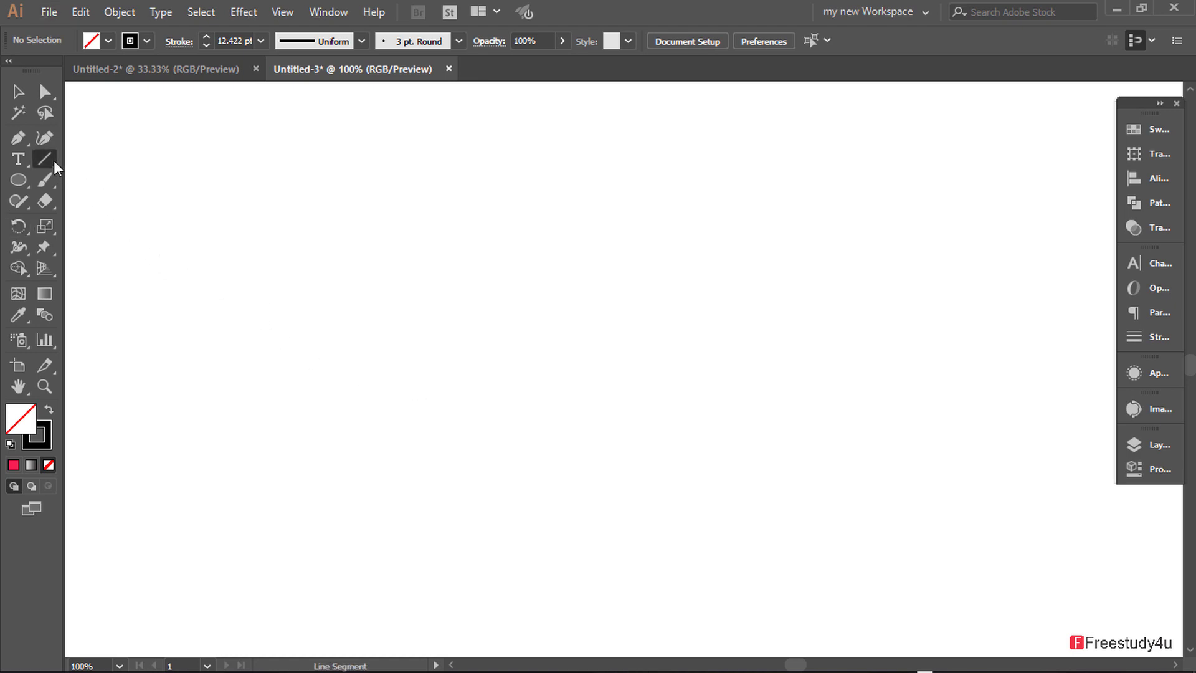
left_click(130, 159)
left_click_drag(415, 201, 415, 339)
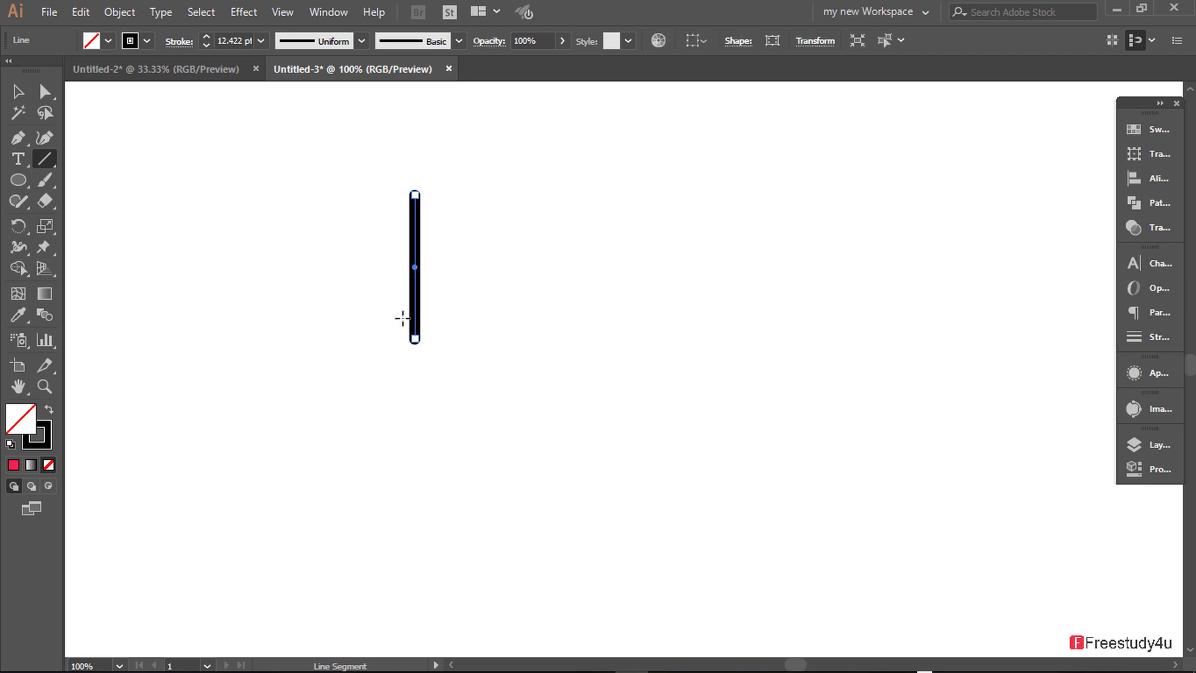
Rotate the line, move its pivot off-centre, and swing it to a steep diagonal.
left_click(20, 228)
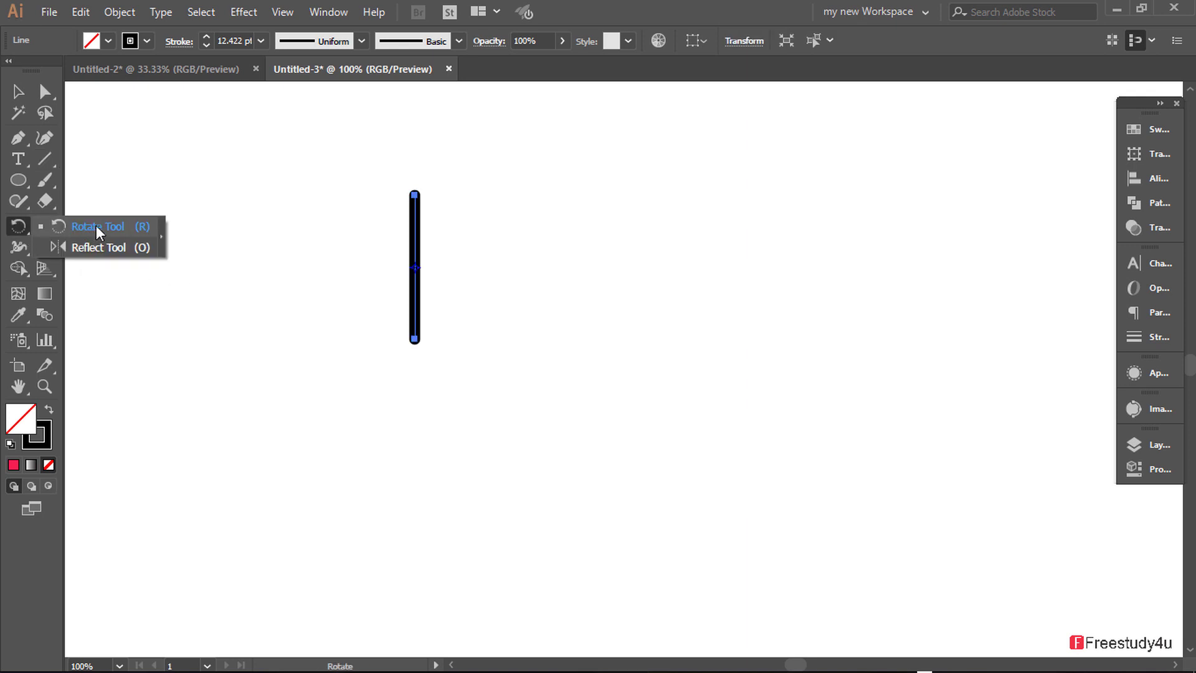
left_click(96, 225)
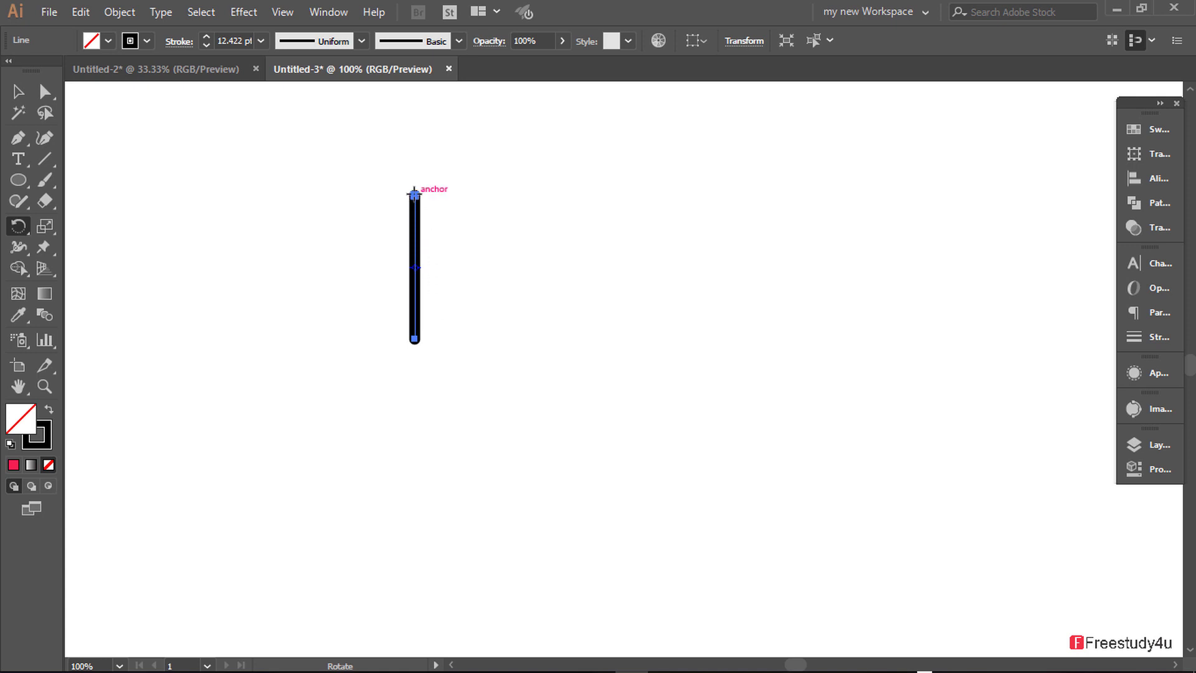
mouse_move(414, 195)
left_mouse_down()
mouse_move(353, 343)
mouse_move(353, 230)
mouse_move(343, 280)
mouse_move(414, 357)
left_mouse_up()
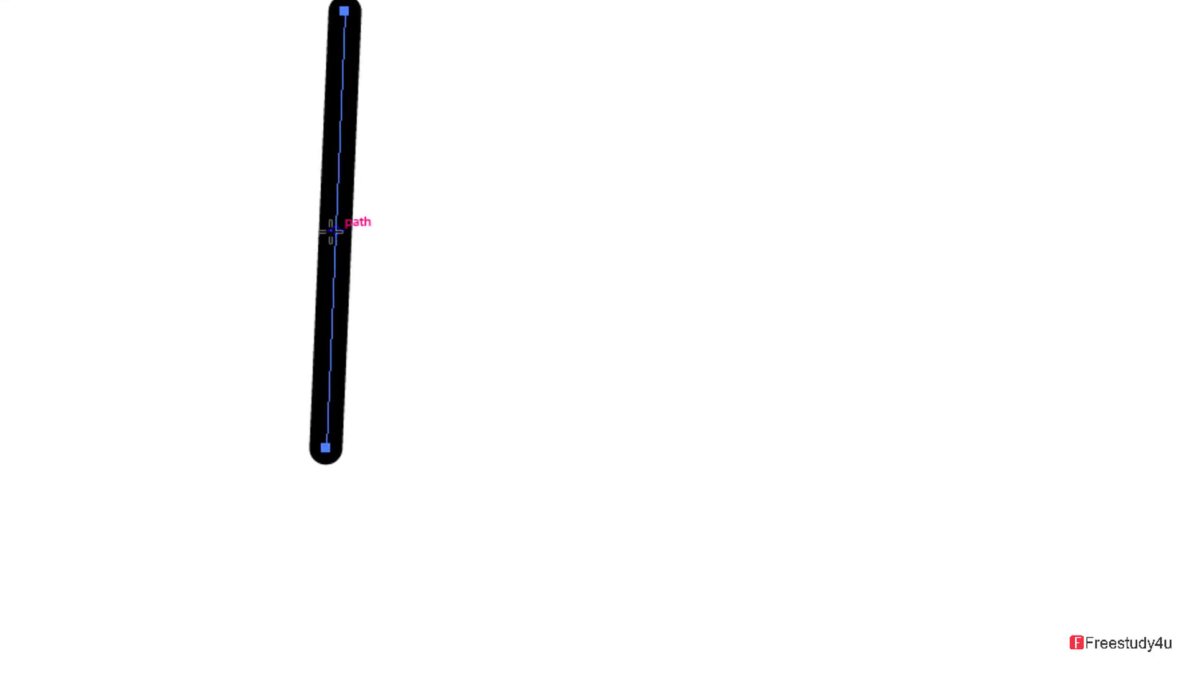
left_click_drag(336, 232, 443, 232)
mouse_move(328, 247)
left_mouse_down()
mouse_move(378, 366)
mouse_move(490, 381)
left_mouse_up()
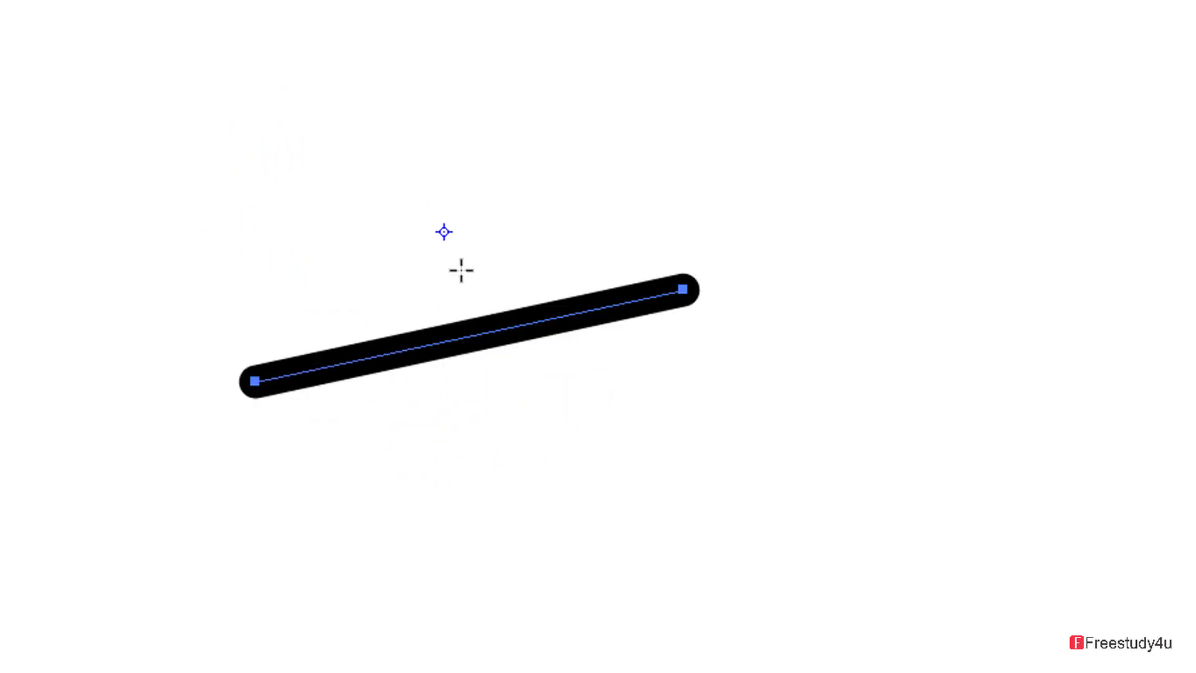
left_click_drag(568, 313, 595, 236)
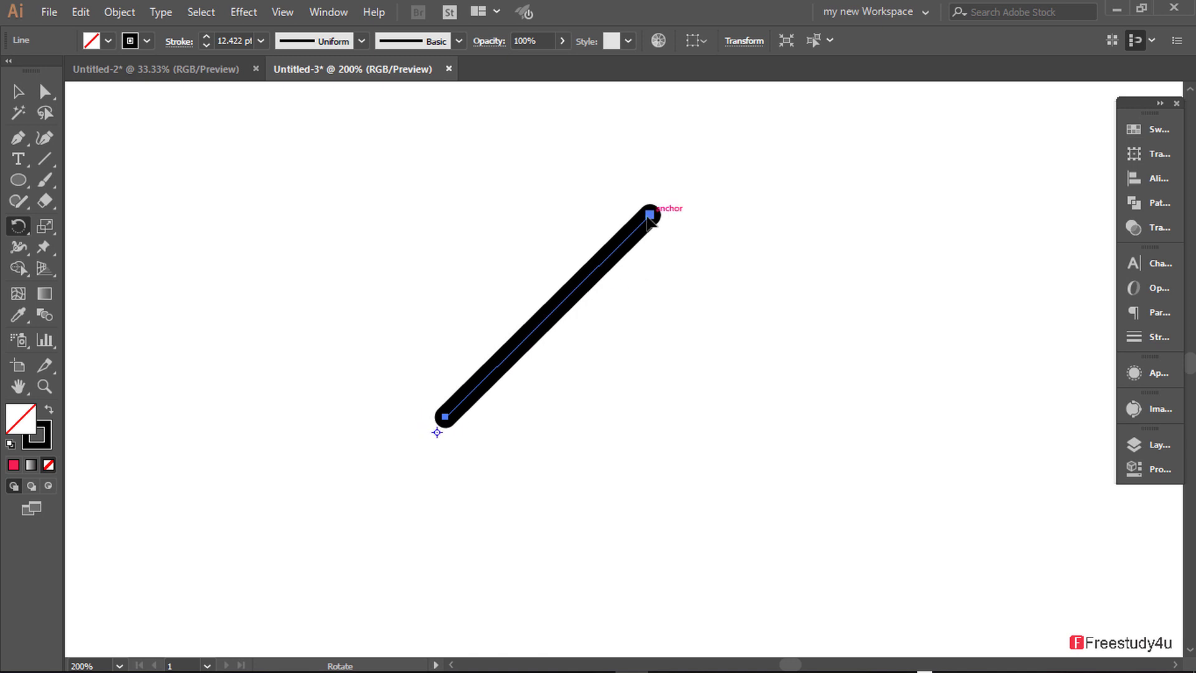
Swing the line around its lower end, then move the rotation pivot off to the right.
left_click_drag(648, 219, 256, 342)
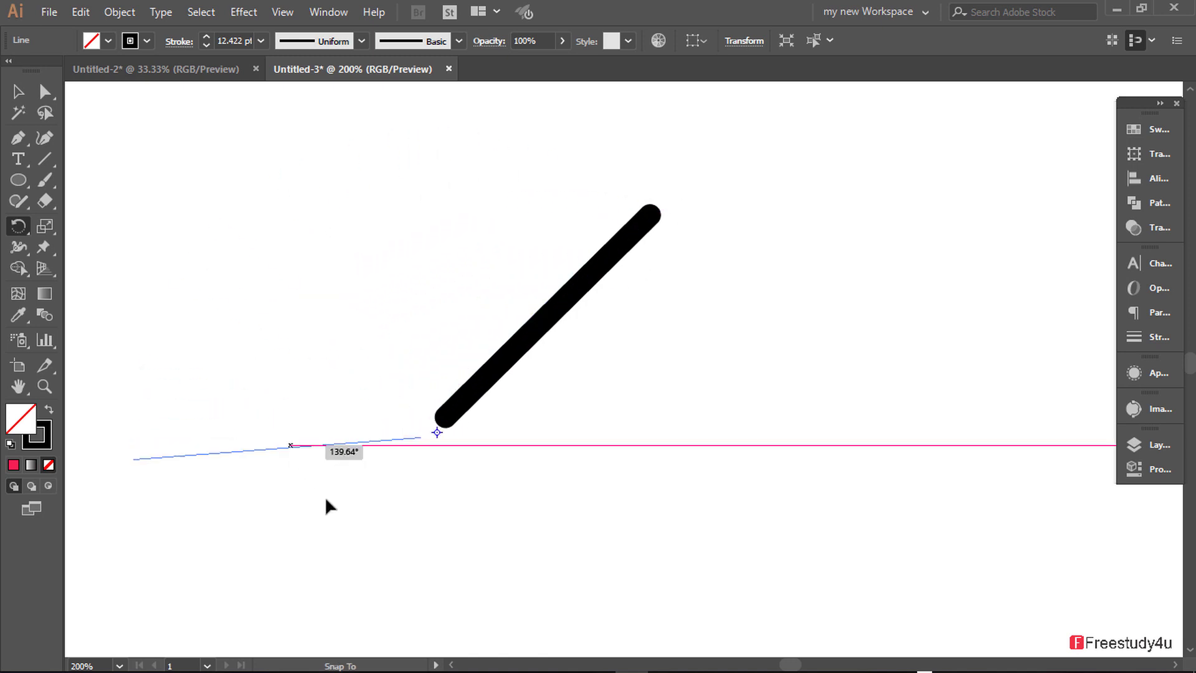
left_click_drag(257, 344, 511, 248)
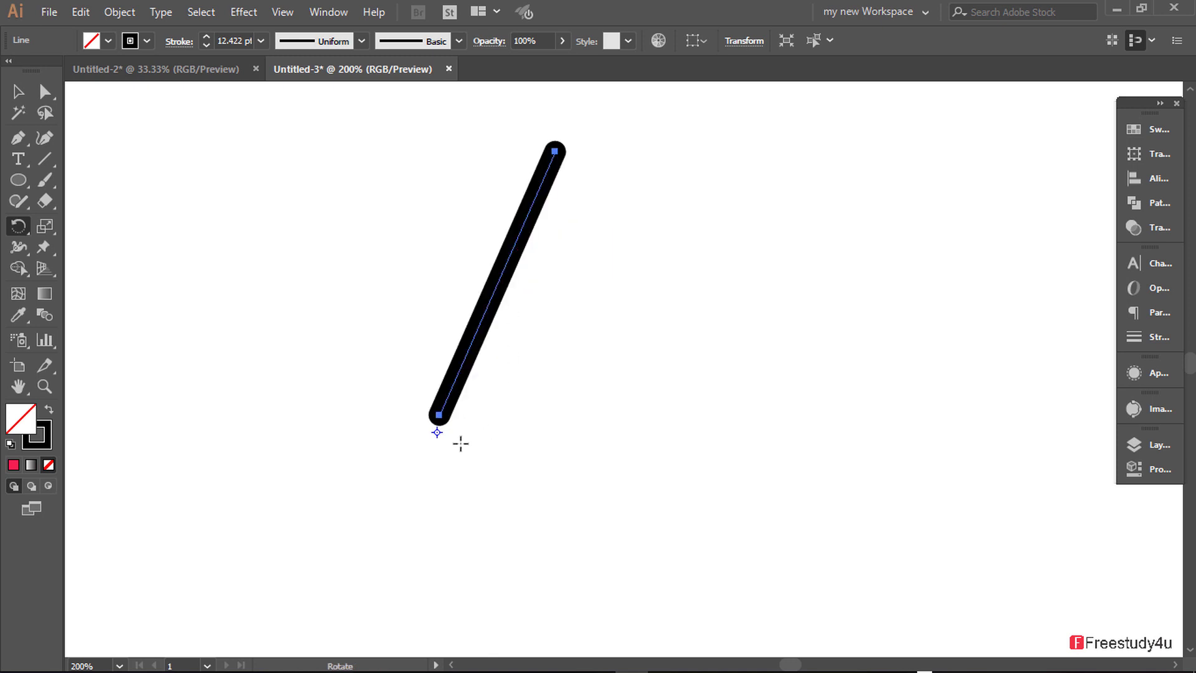
left_click_drag(436, 432, 777, 362)
scroll(716, 382, "down", 1)
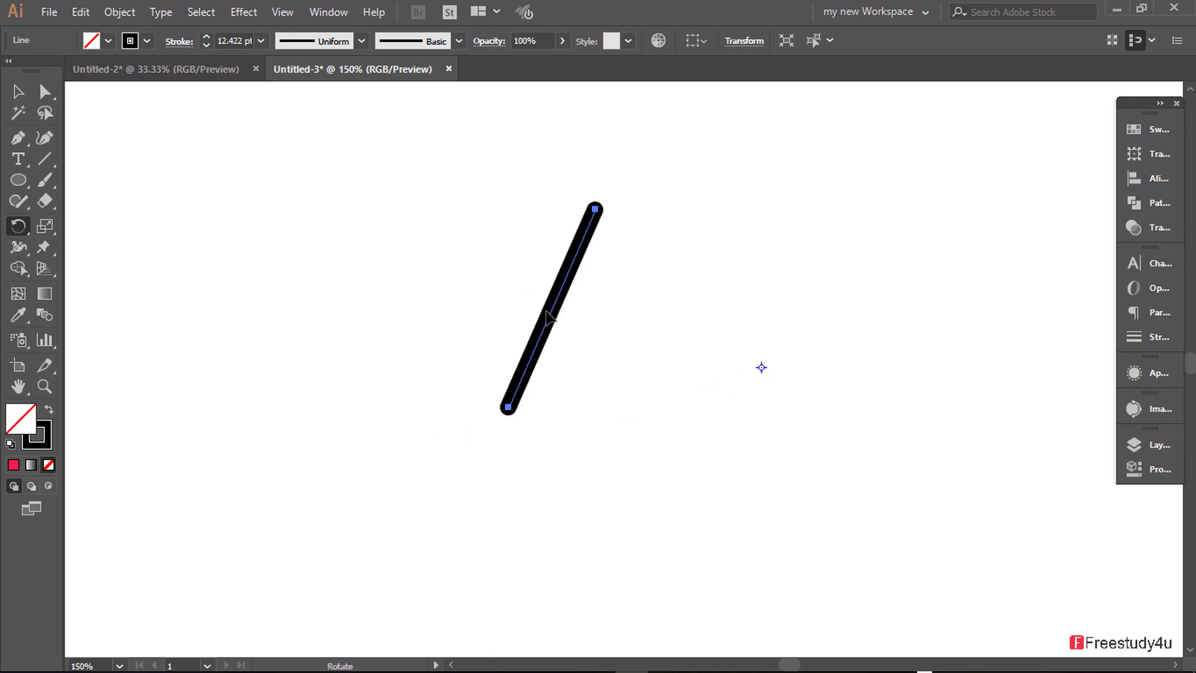
scroll(558, 312, "down", 1)
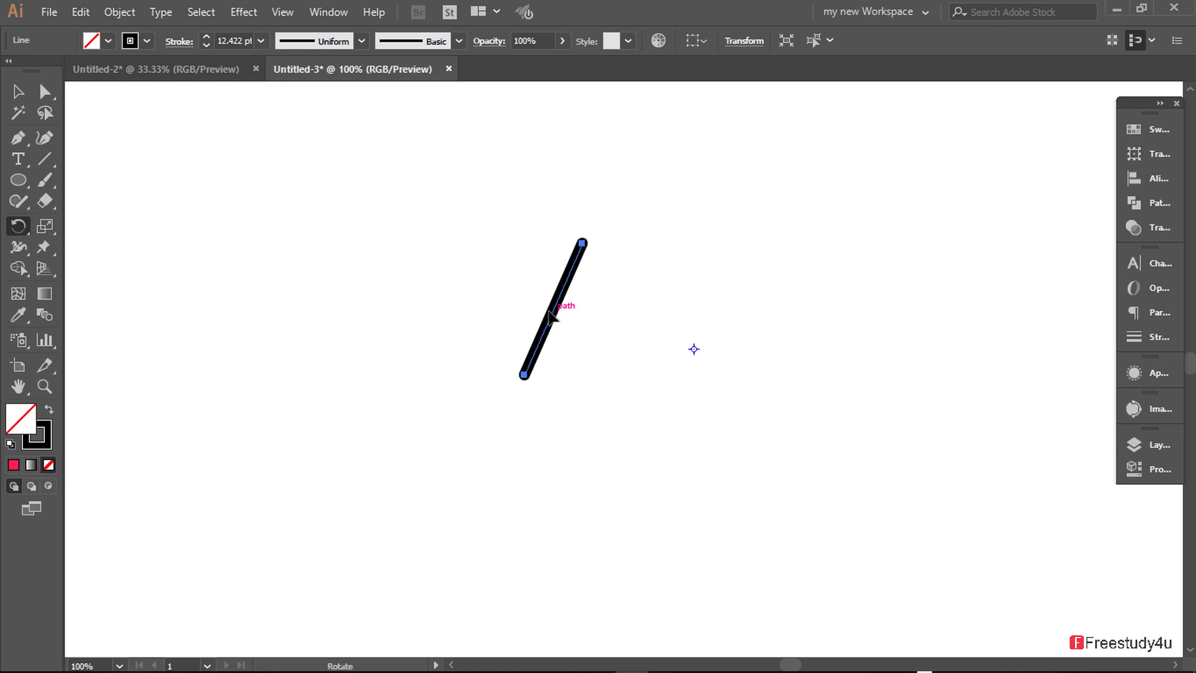
Rotate the line around the distant pivot, then upright around its bottom end.
left_click_drag(557, 315, 793, 433)
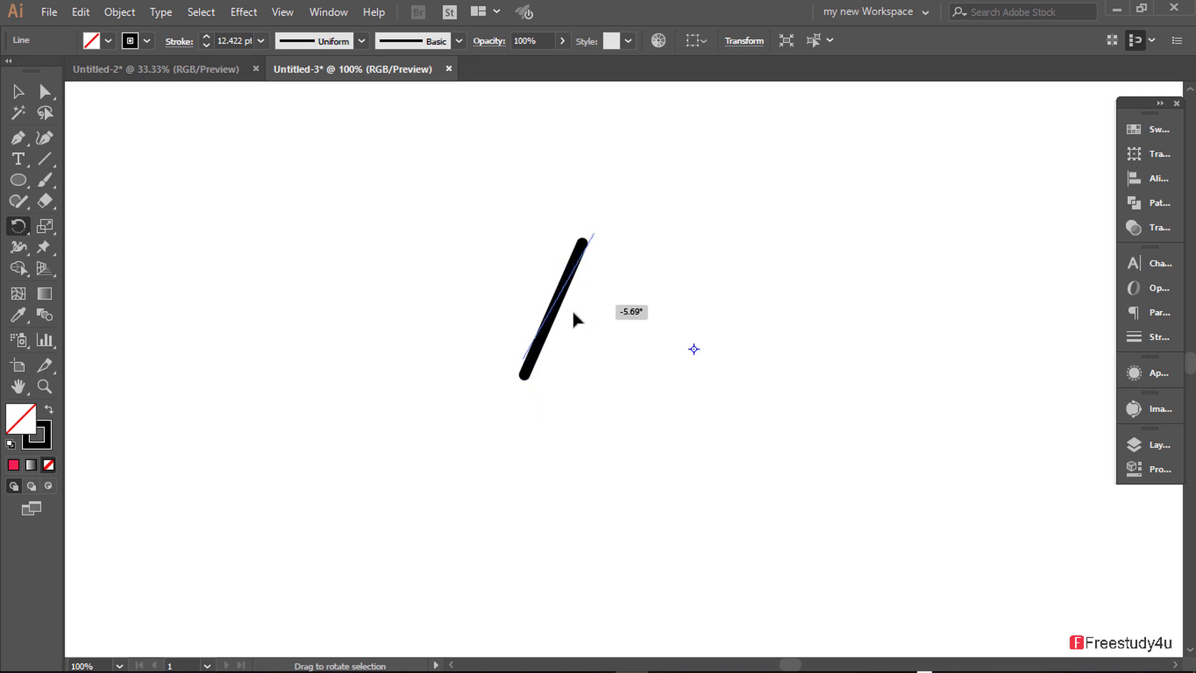
mouse_move(793, 433)
left_mouse_down()
mouse_move(567, 328)
mouse_move(623, 258)
left_mouse_up()
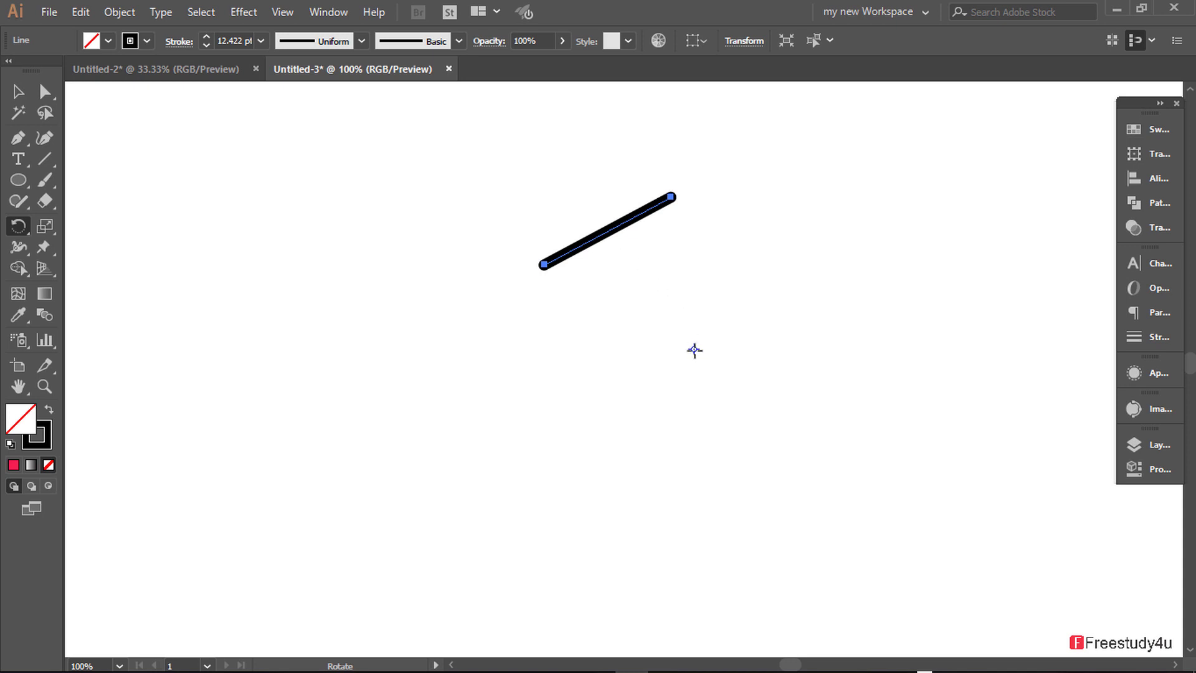
left_click_drag(695, 350, 623, 331)
left_click_drag(694, 348, 818, 445)
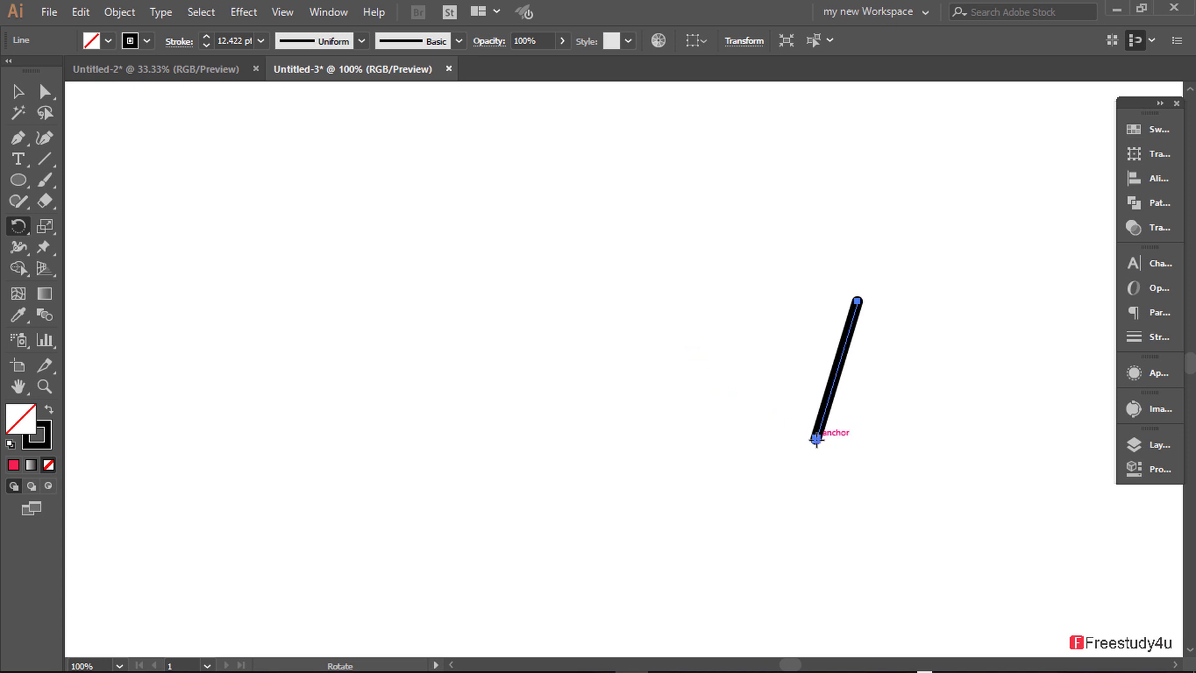
left_click_drag(858, 304, 809, 313)
Center the line and Alt-rotate a copy around its bottom end.
scroll(860, 465, "up", 1, "alt")
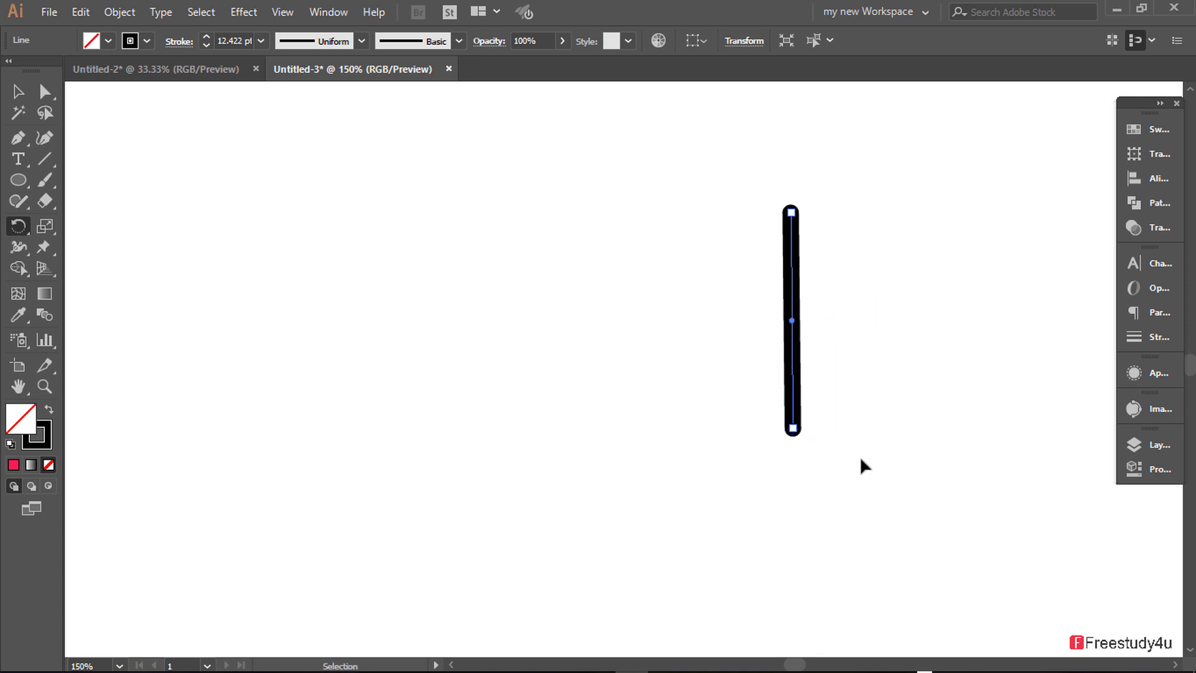
left_click_drag(820, 428, 648, 427)
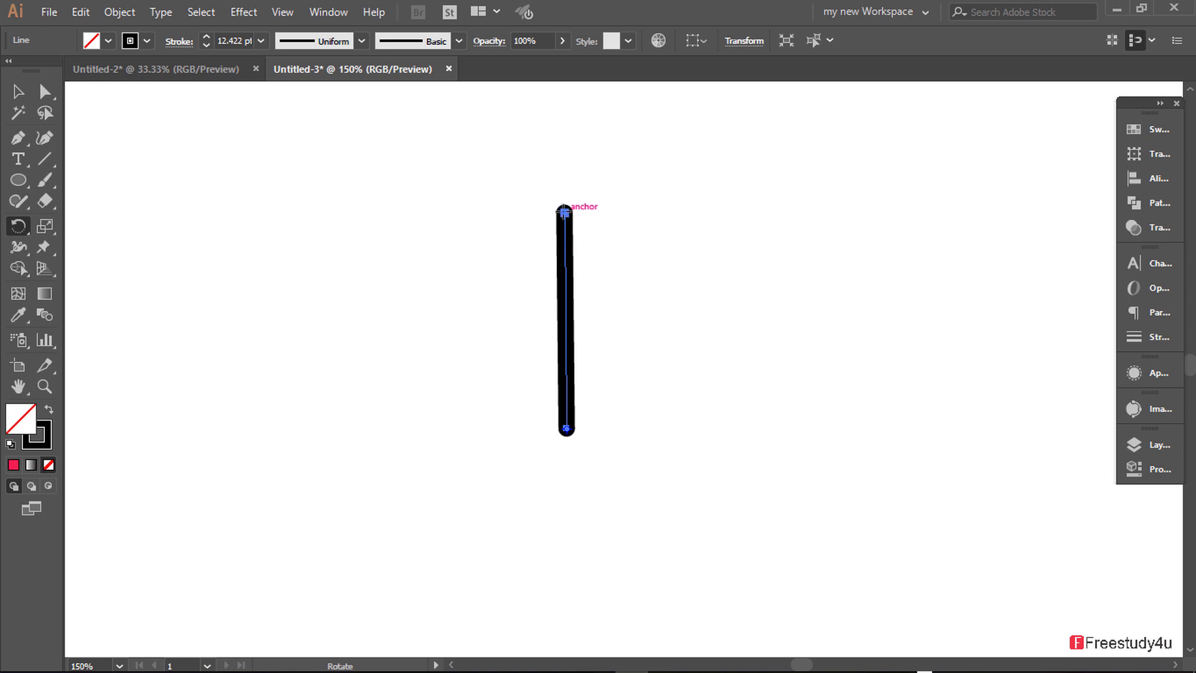
left_click_drag(565, 211, 625, 221)
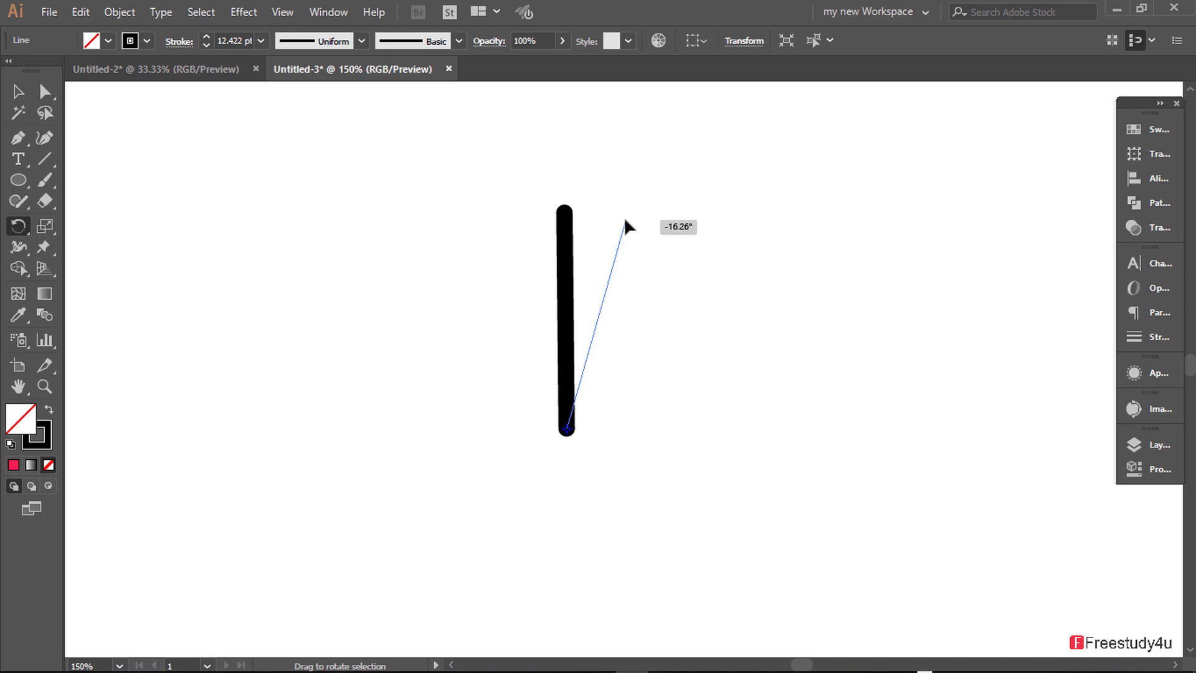
key("alt")
left_click_drag(625, 221, 625, 221)
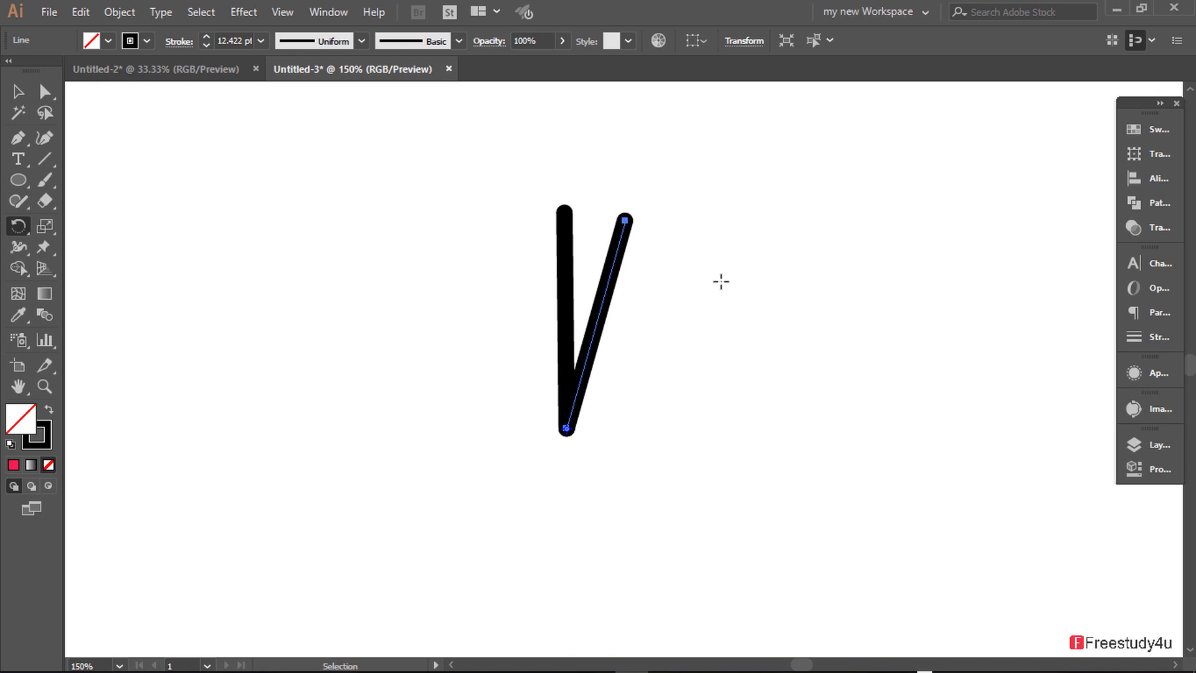
Repeat the rotated copy with Ctrl+D until the rays complete a circle.
key("ctrl+d")
key("ctrl+d")
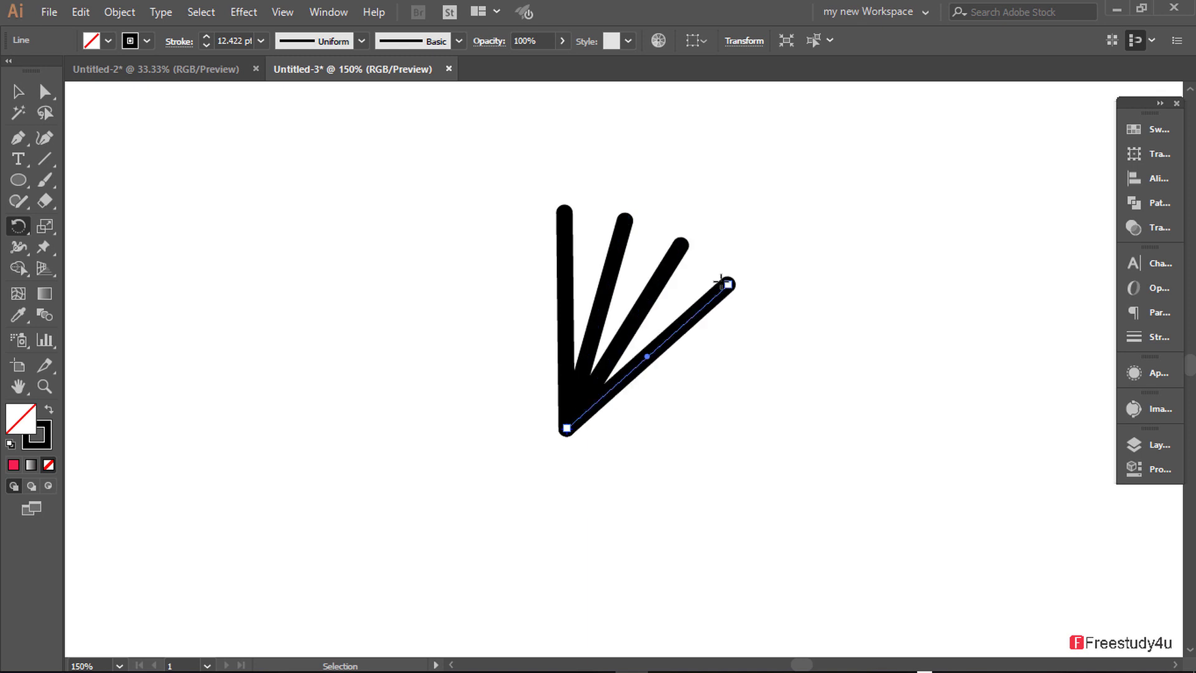
key("ctrl+d")
key("ctrl+d")
key("ctrl+d")
key("ctrl+d")
key("ctrl+d")
key("ctrl+d")
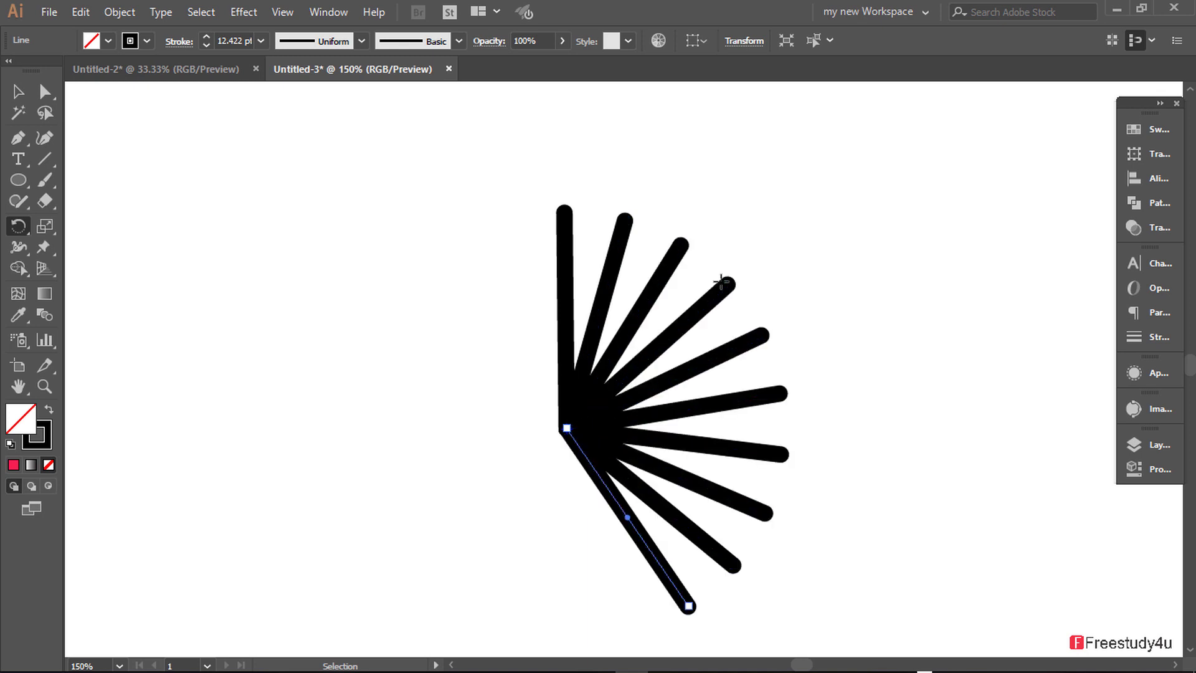
key("ctrl+d")
key("ctrl+d")
key("ctrl+d")
key("ctrl+d")
key("ctrl+d")
key("ctrl+d")
key("ctrl+d")
key("ctrl+d")
key("ctrl+d")
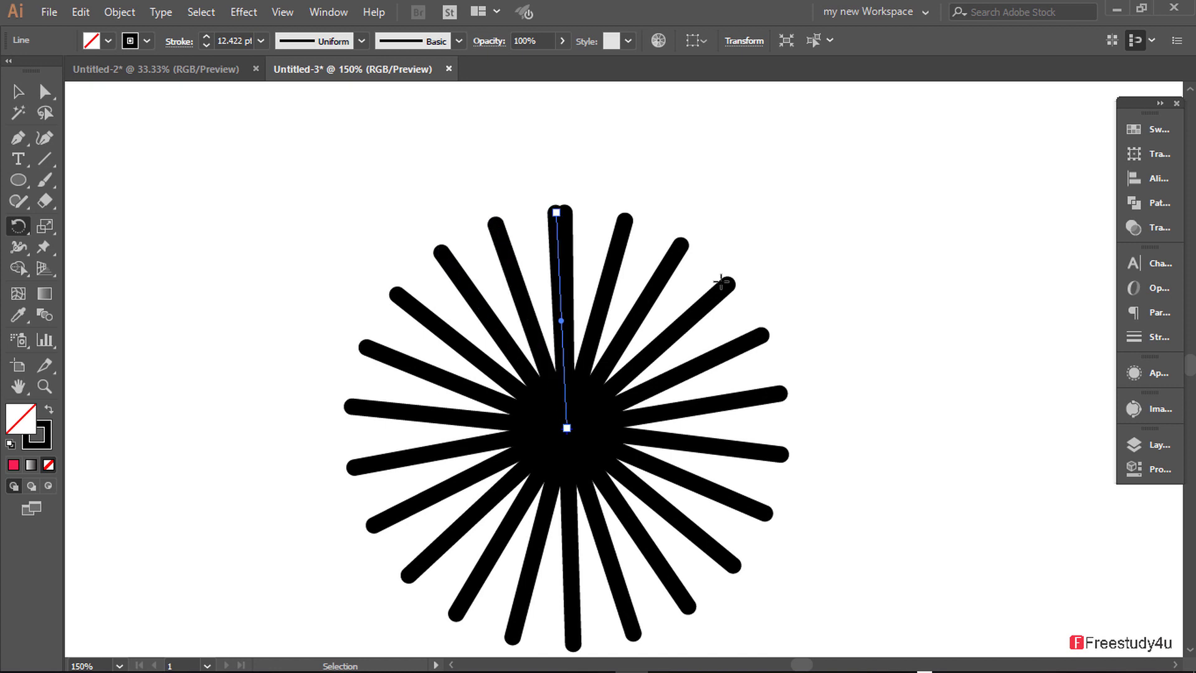
key("r")
Rotate the overlapping top ray around the centre into an even gap in the starburst.
scroll(719, 277, "up", 2)
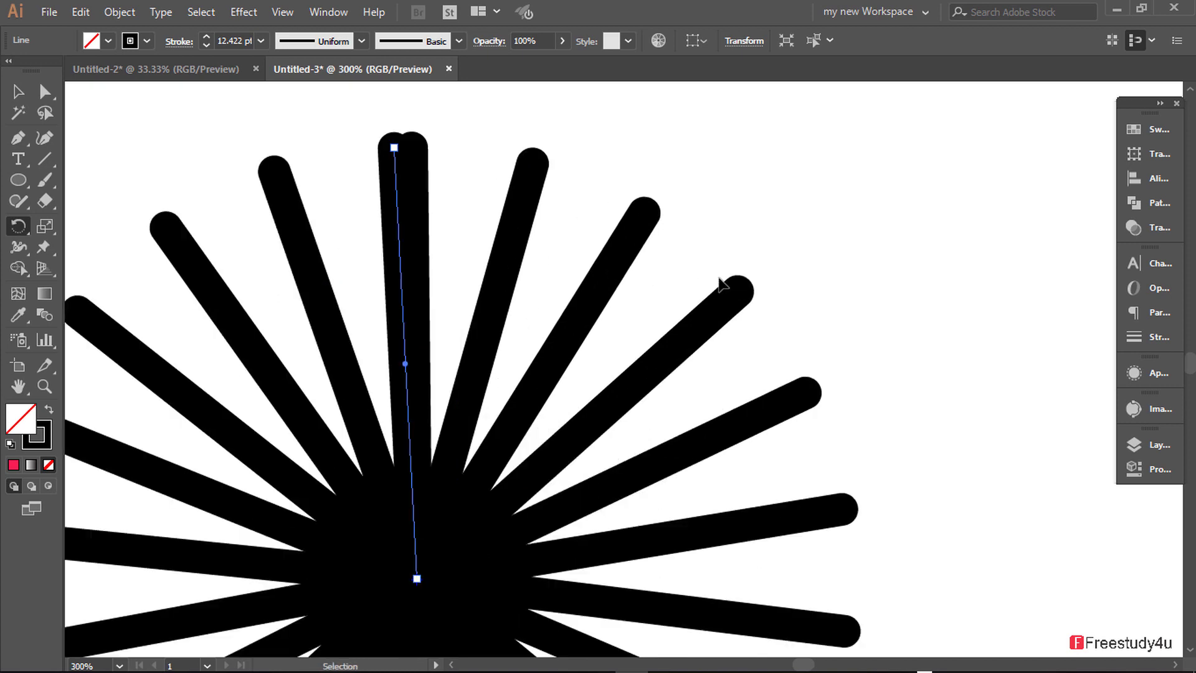
scroll(726, 280, "up", 1)
scroll(302, 168, "down", 2)
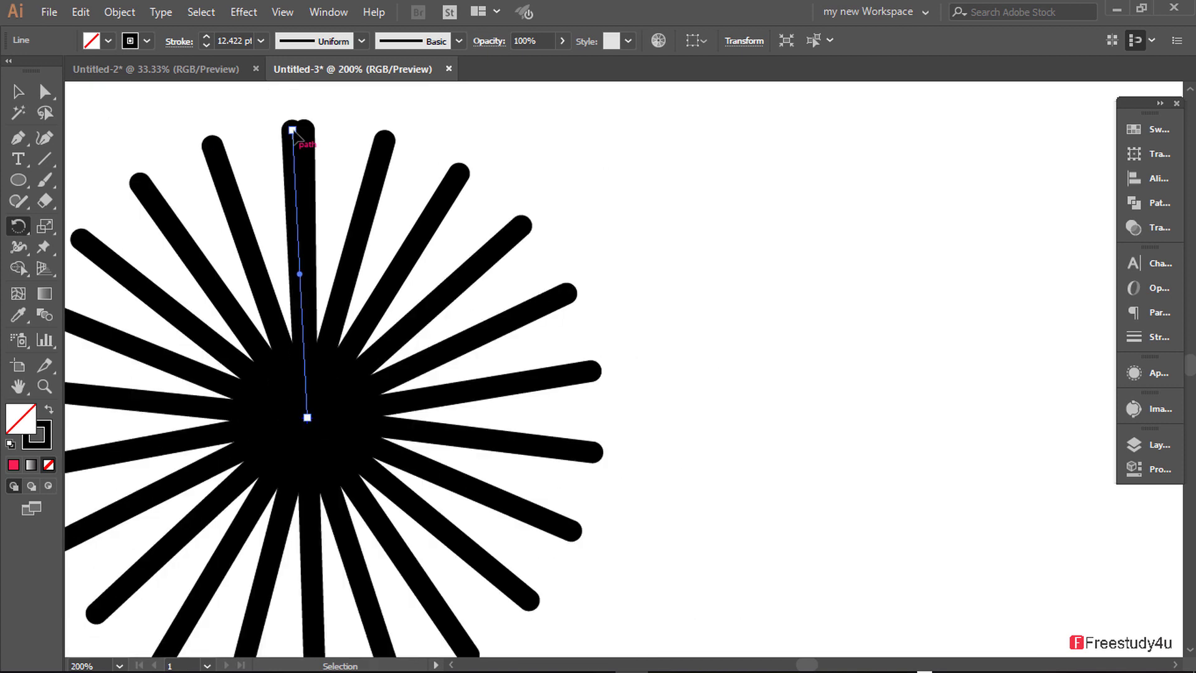
scroll(897, 247, "down", 1)
key("r")
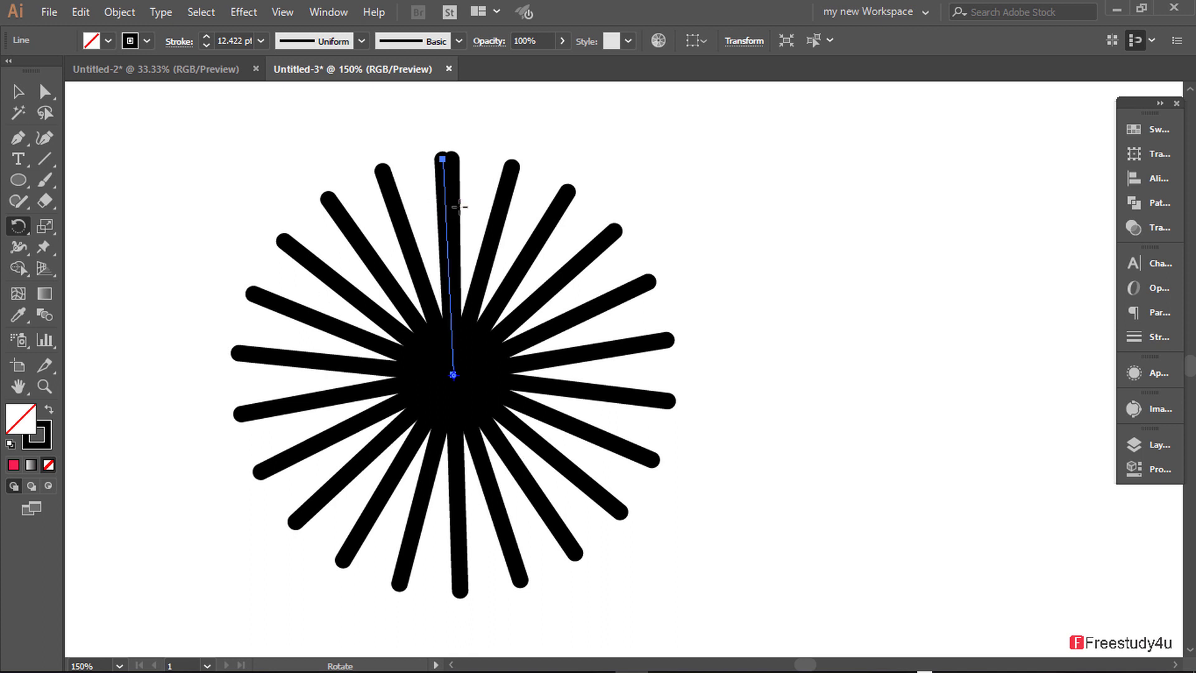
left_click_drag(469, 212, 486, 343)
left_click_drag(486, 342, 489, 340)
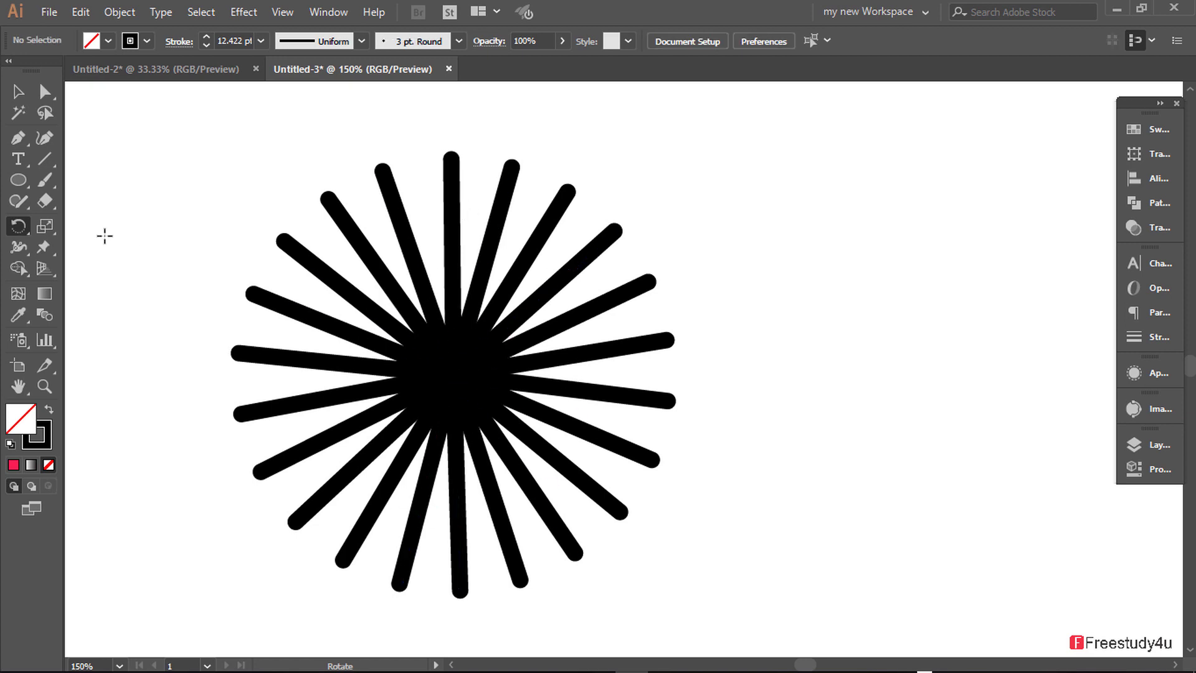
Select the whole starburst and set its stroke weight to 8 pt.
left_click(18, 90)
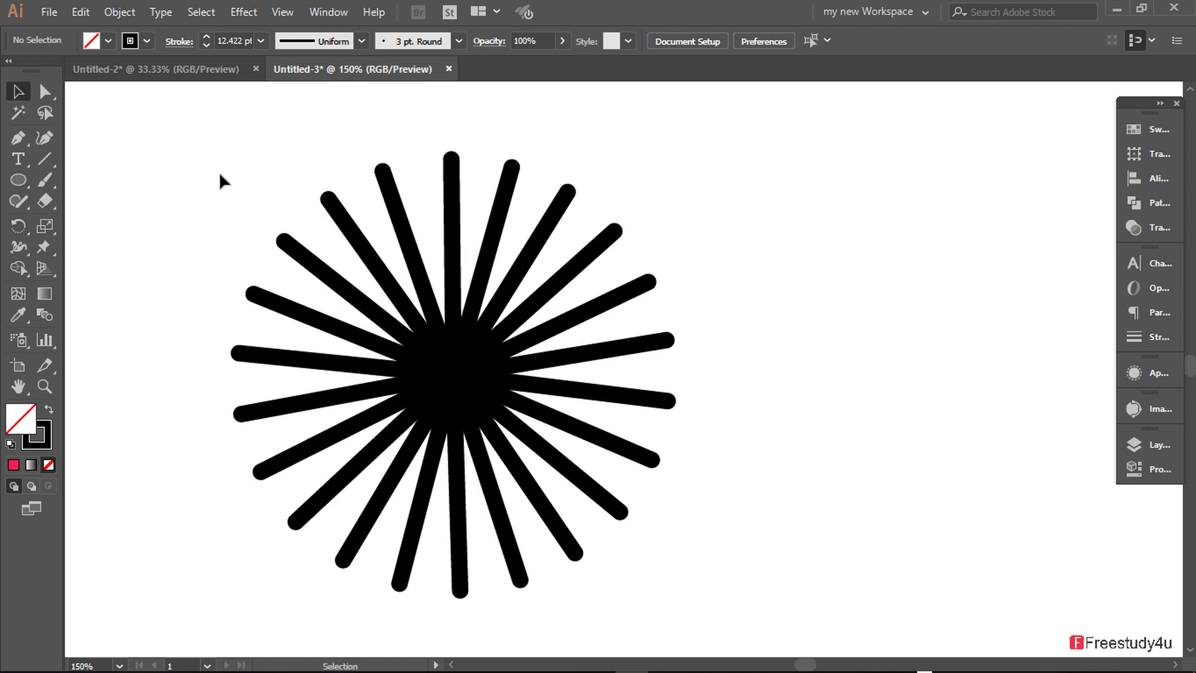
left_click_drag(177, 168, 664, 617)
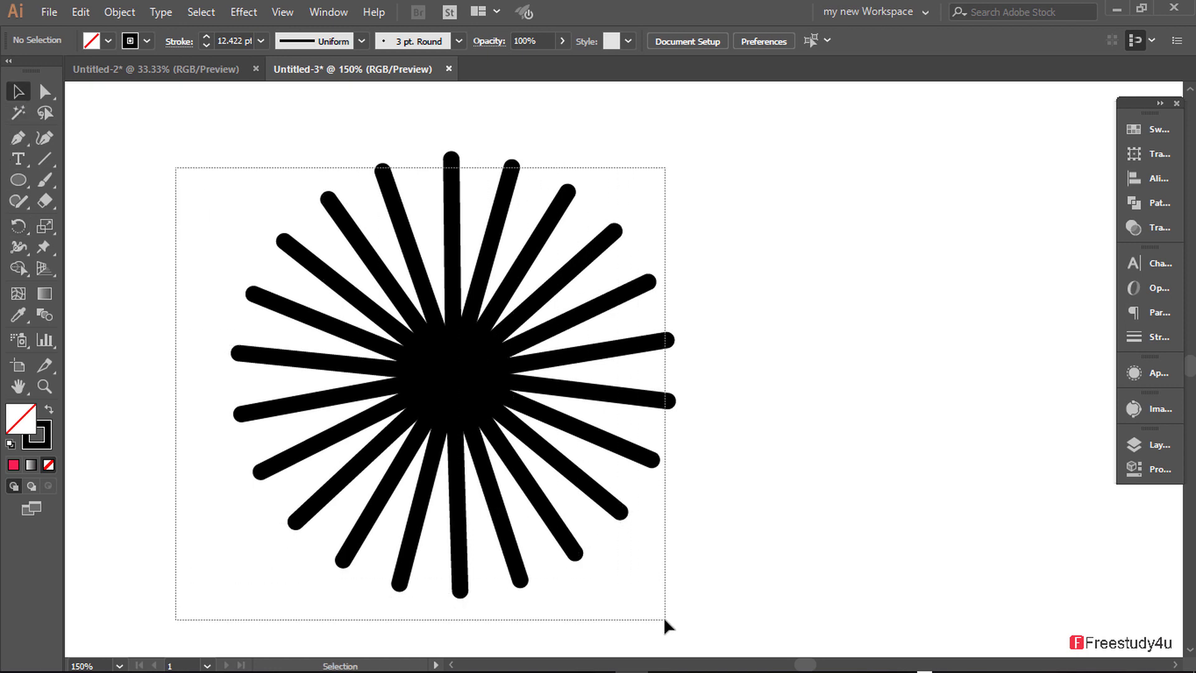
left_click(234, 39)
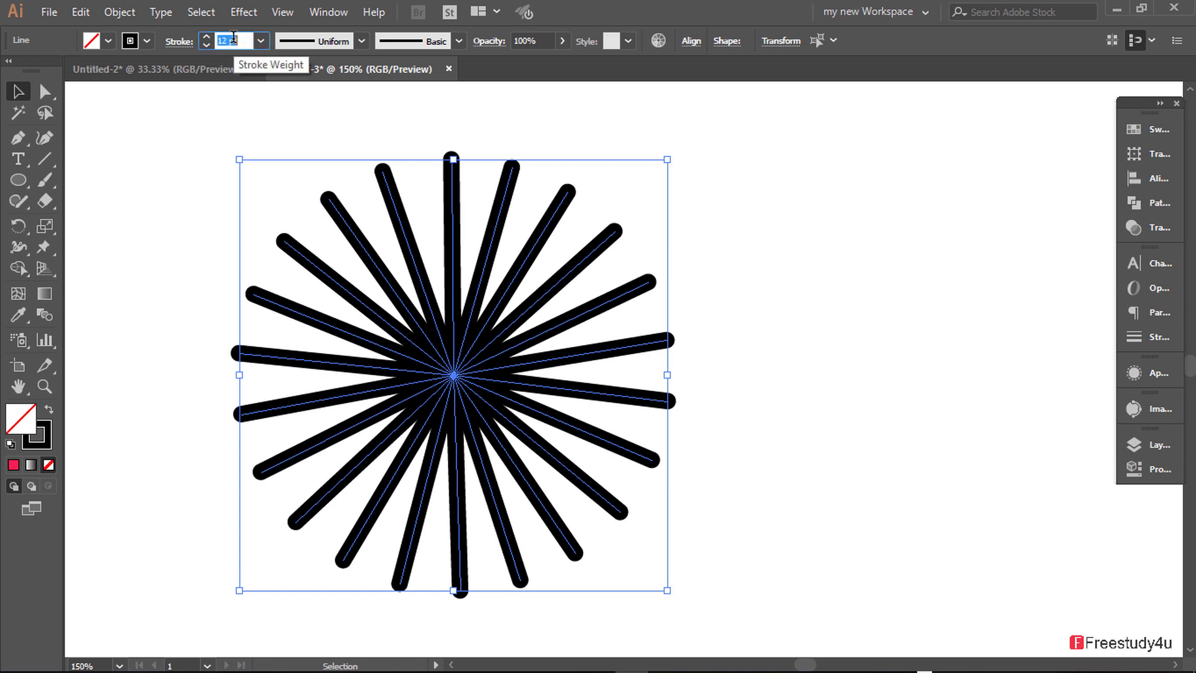
type("8")
key("Return")
Step the starburst stroke weight down and up, ending at 3 pt.
key("Down")
key("Down")
key("Down")
key("Down")
key("Down")
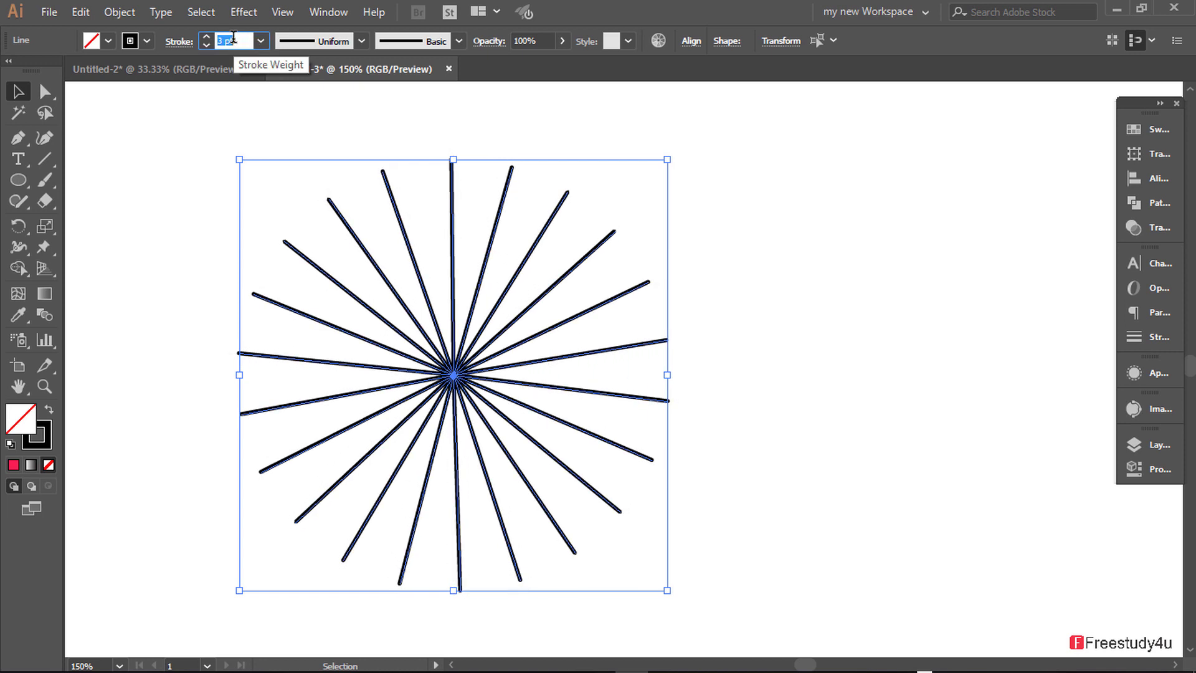
key("Down")
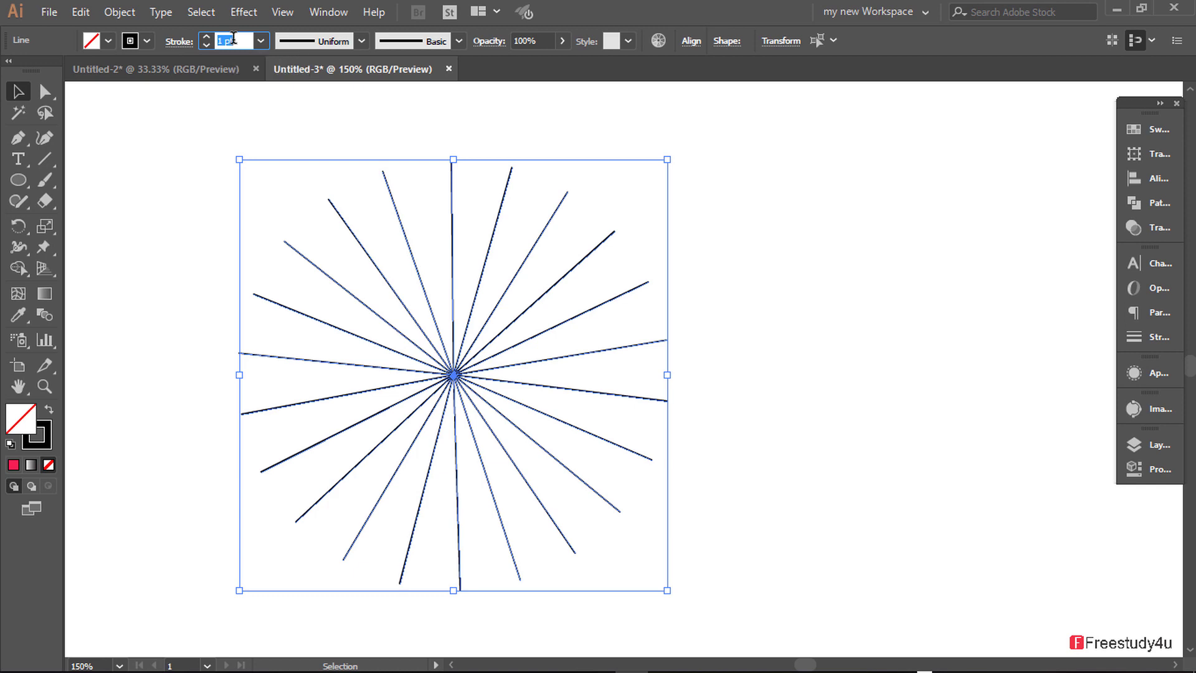
key("Up")
key("Up")
key("Up")
key("Up")
key("Up")
key("Up")
key("Up")
key("Up")
key("Up")
key("Up")
key("Up")
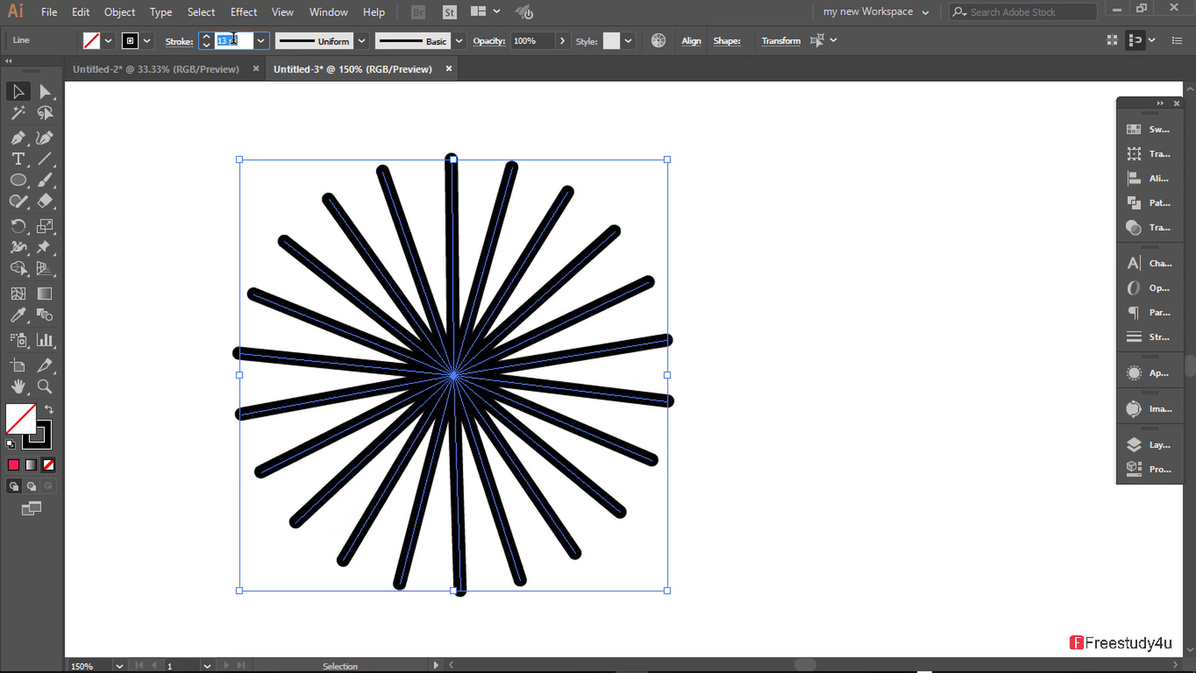
key("Up")
key("Up")
key("Up")
key("Up")
key("Up")
key("Up")
key("Up")
key("Up")
key("Up")
key("Up")
key("Up")
key("Up")
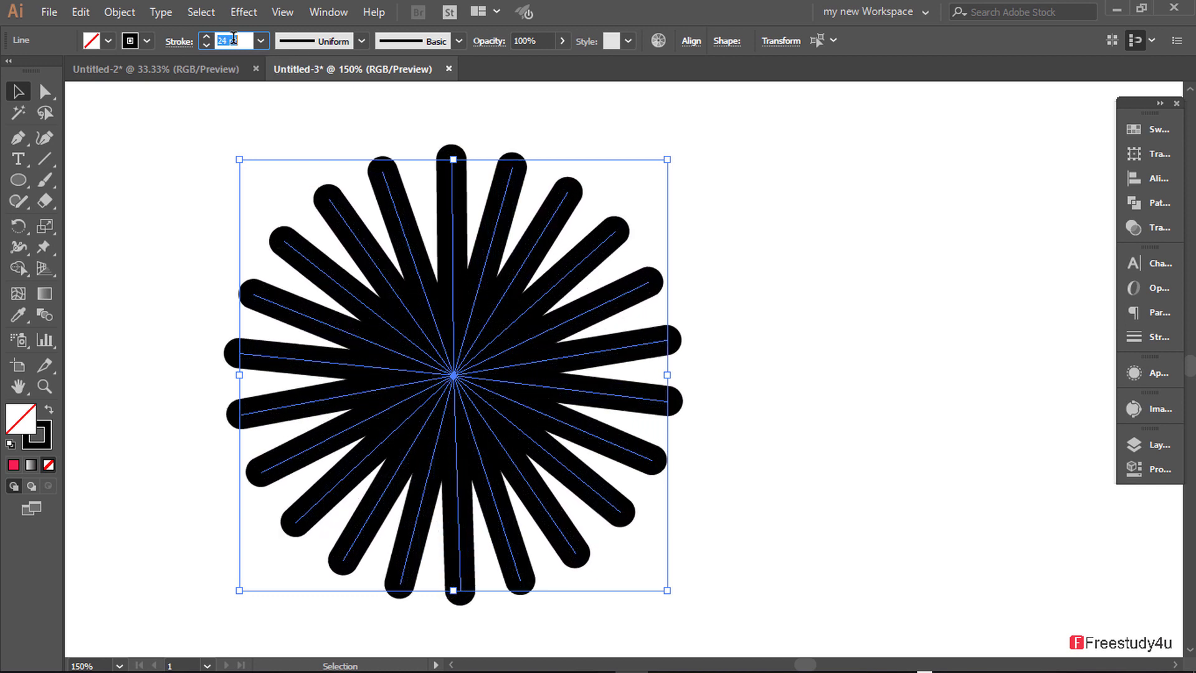
key("Up")
key("Up")
key("Up")
key("Up")
key("Up")
key("Up")
key("Up")
key("Up")
key("Up")
key("Down")
key("Down")
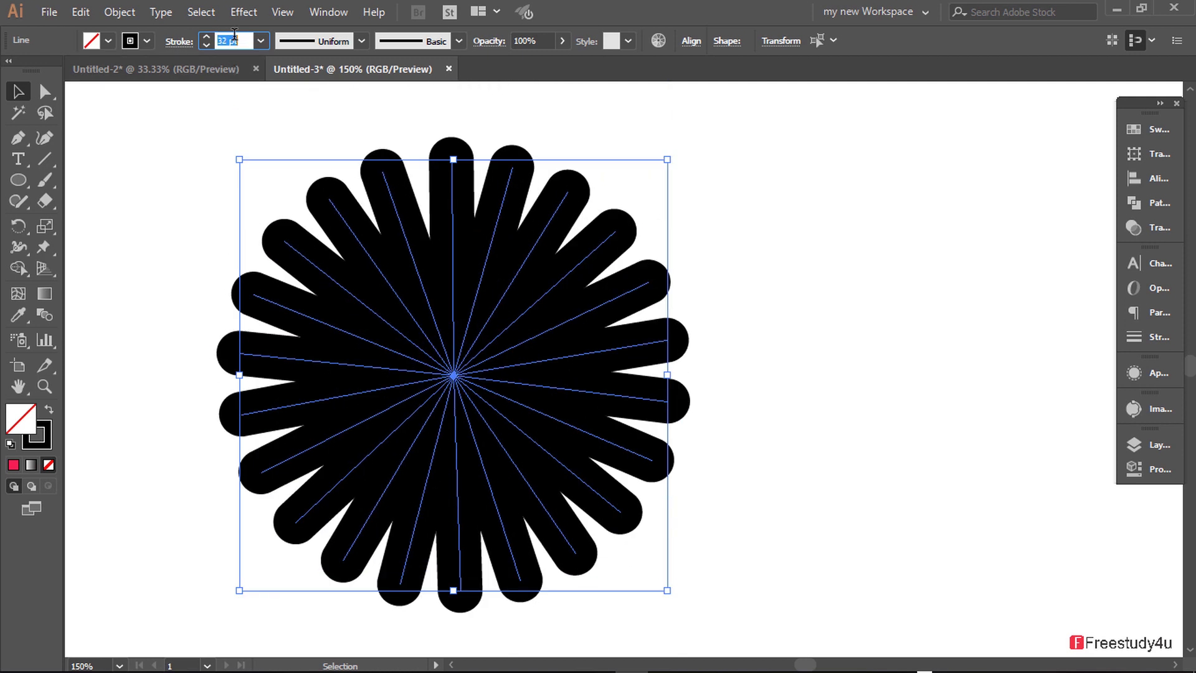
key("Down")
key("Down")
key("Down")
key("Down")
key("Down")
key("Down")
key("Down")
key("Down")
key("Down")
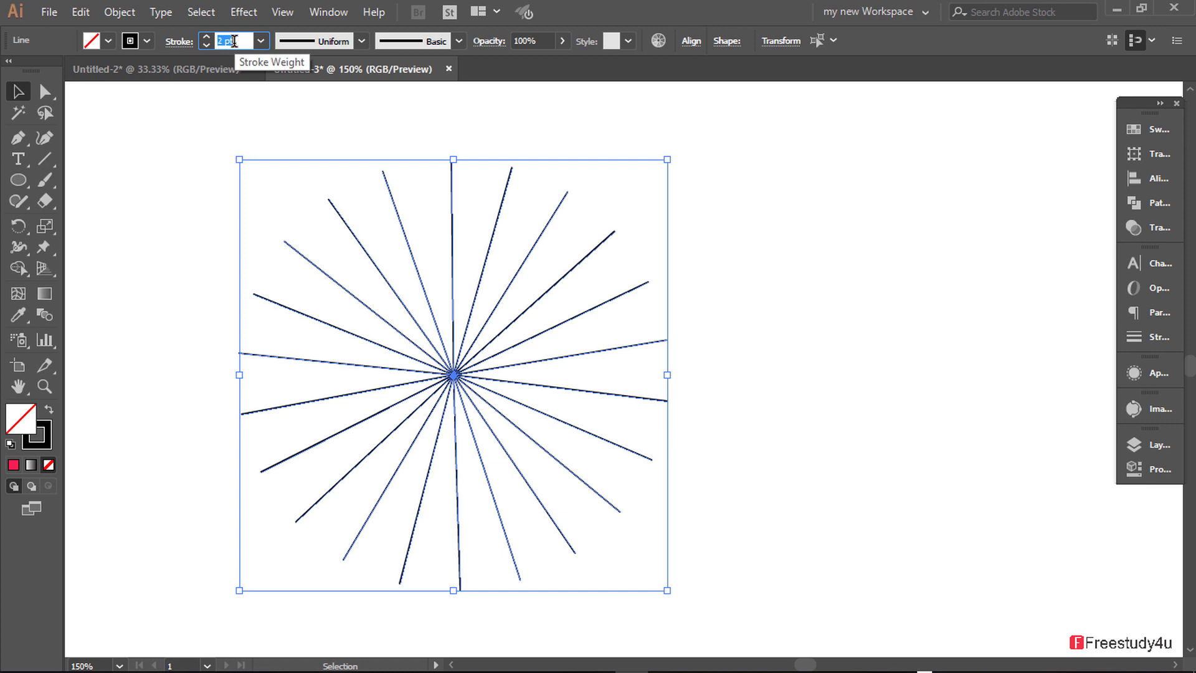
key("Up")
Marquee-select the starburst and delete it.
left_click(17, 92)
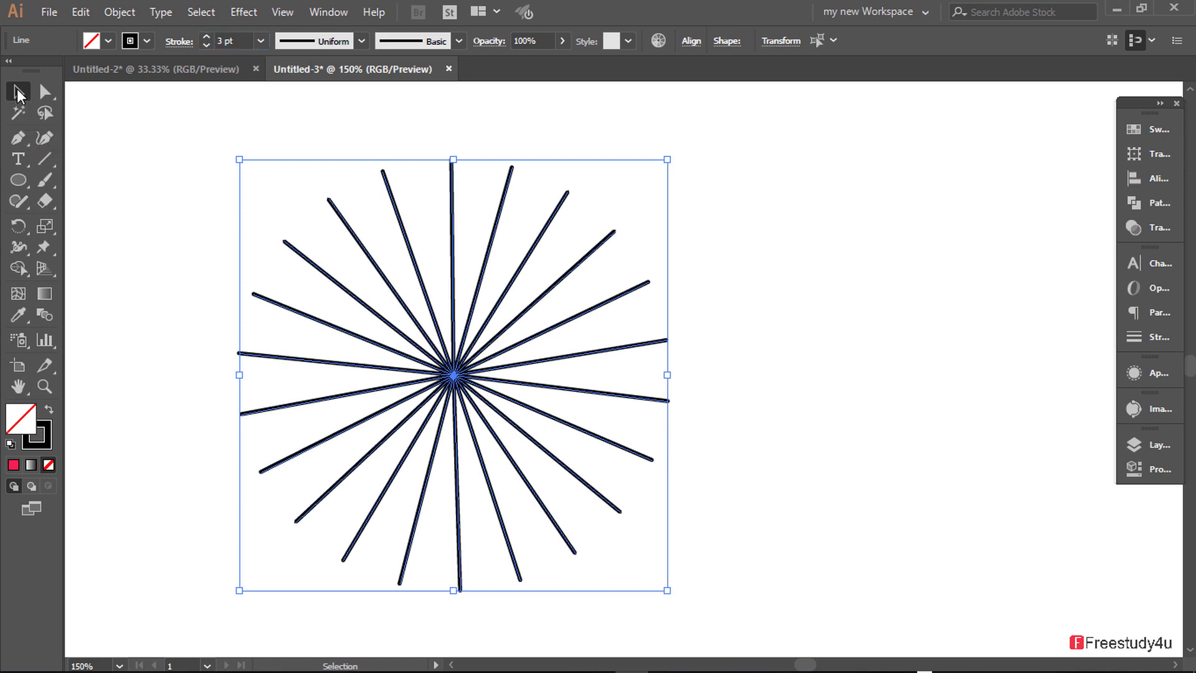
left_click_drag(172, 178, 660, 570)
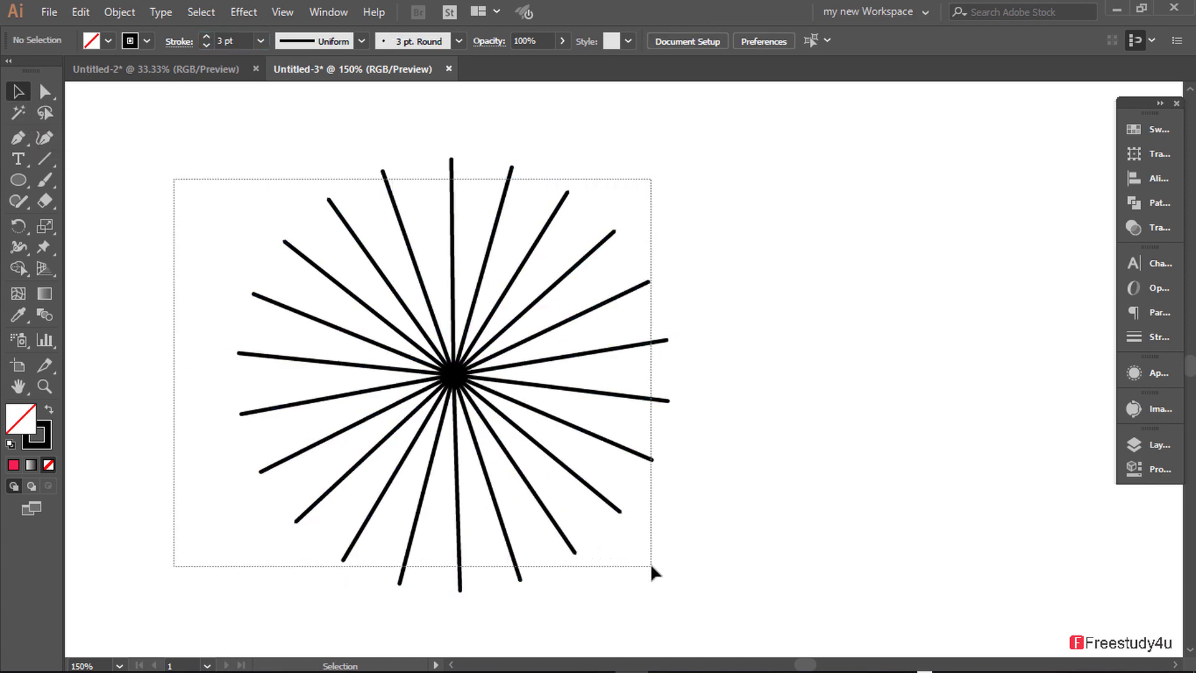
key("Delete")
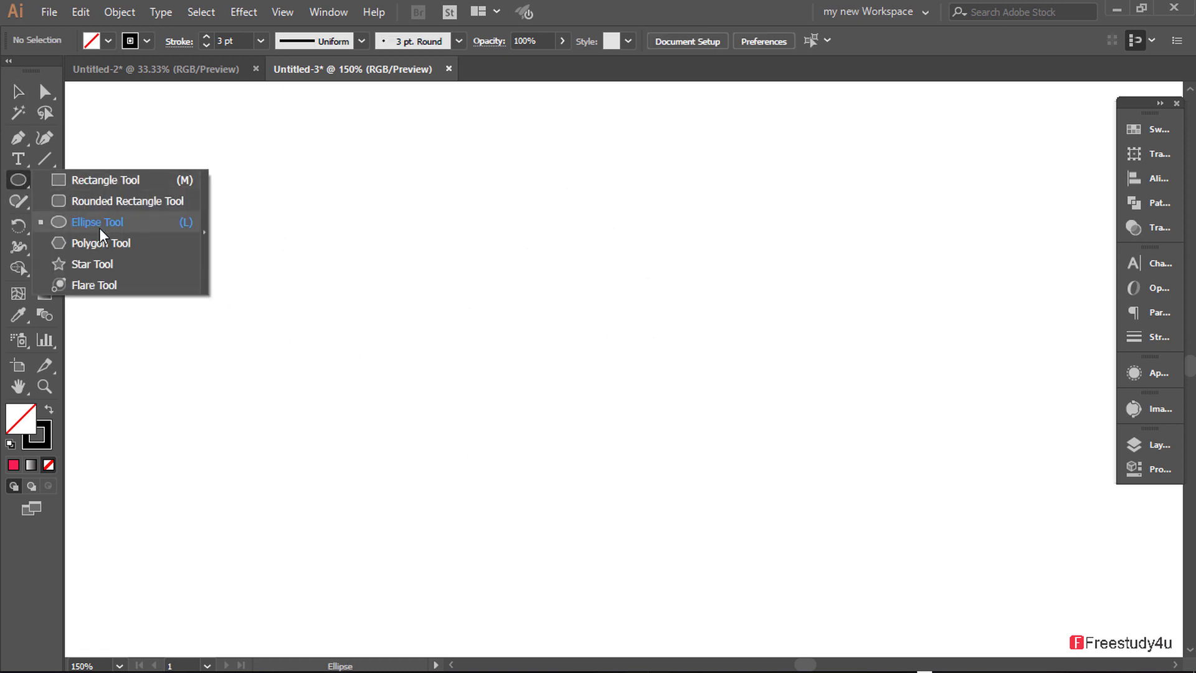
Draw a circle and set the rotation pivot at its bottom point.
left_click(135, 218)
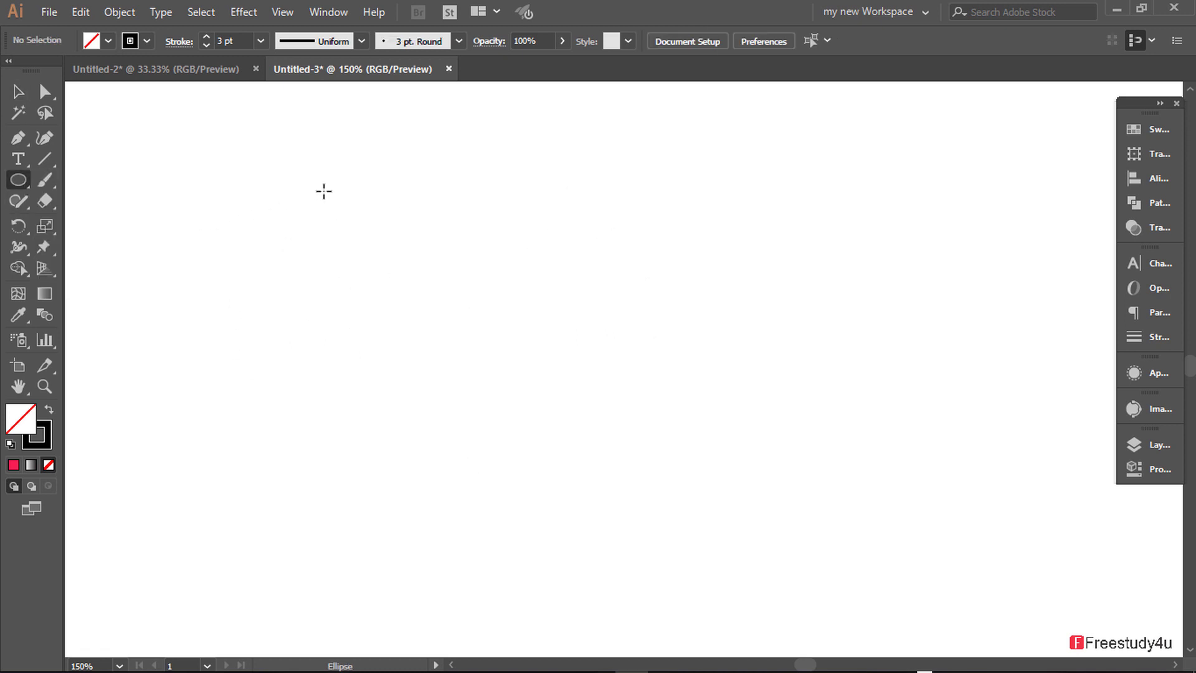
mouse_move(323, 191)
left_mouse_down()
mouse_move(350, 253)
mouse_move(465, 355)
left_mouse_up()
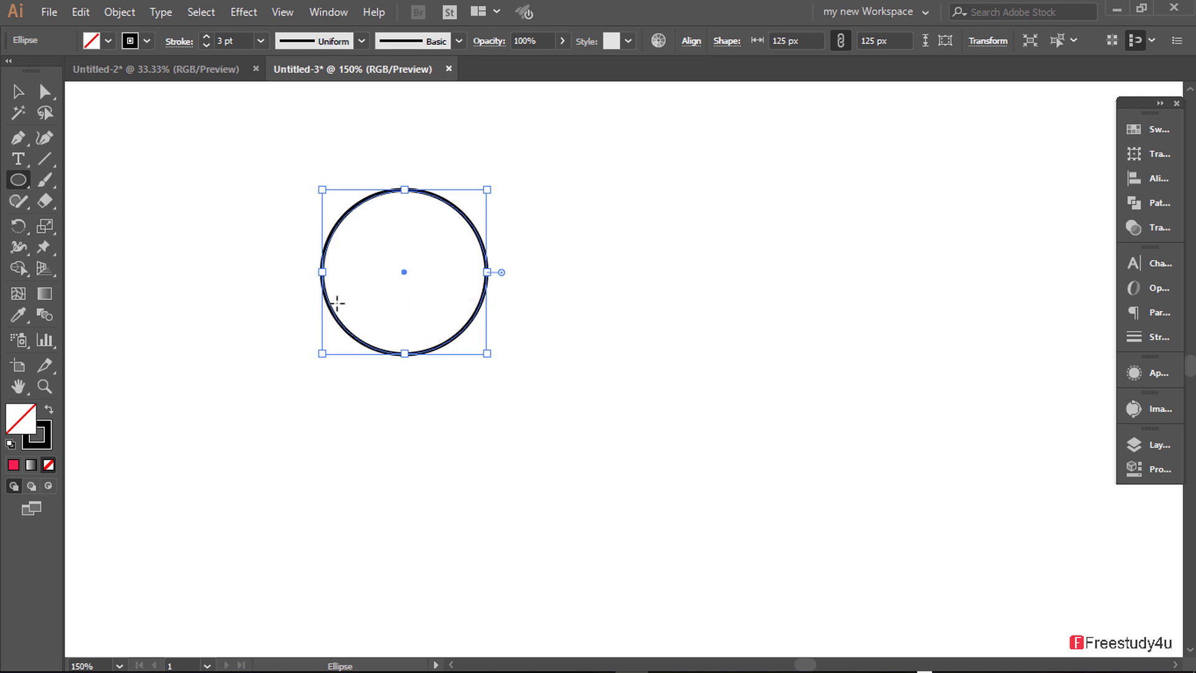
left_click(17, 231)
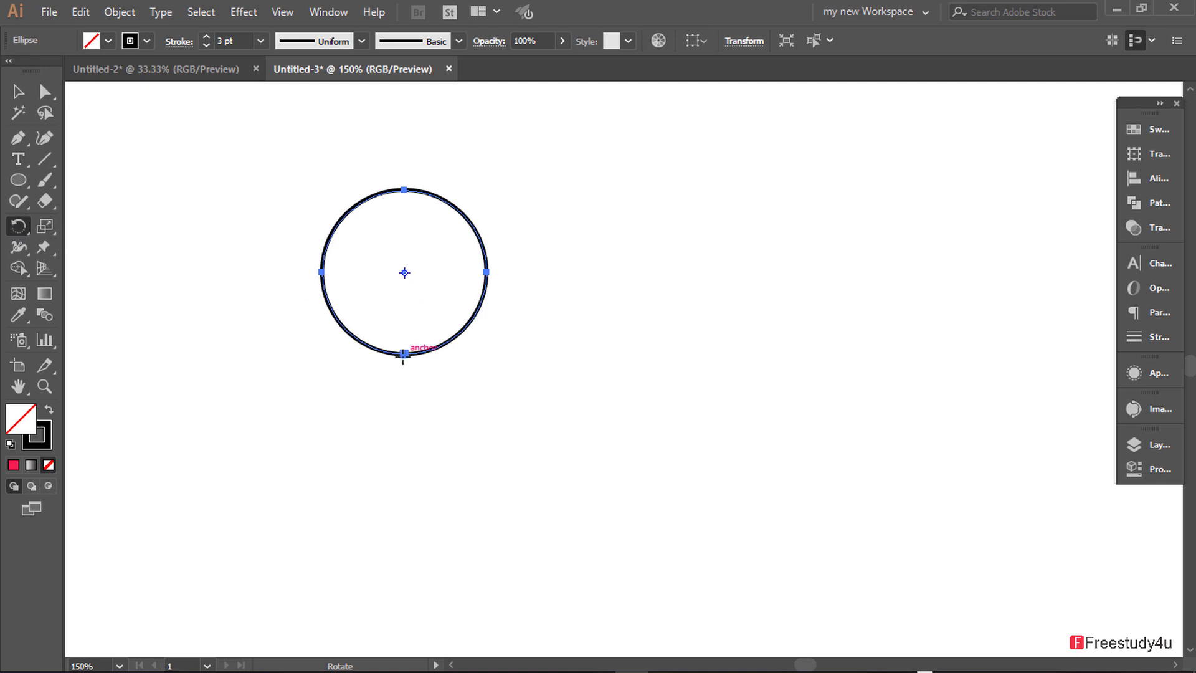
left_click(404, 353)
Rotate-copy the circle by -45° around its bottom point.
mouse_move(428, 192)
left_mouse_down()
mouse_move(502, 516)
mouse_move(489, 521)
mouse_move(537, 358)
mouse_move(536, 222)
mouse_move(552, 334)
mouse_move(348, 523)
mouse_move(227, 212)
mouse_move(468, 229)
mouse_move(488, 242)
left_mouse_up()
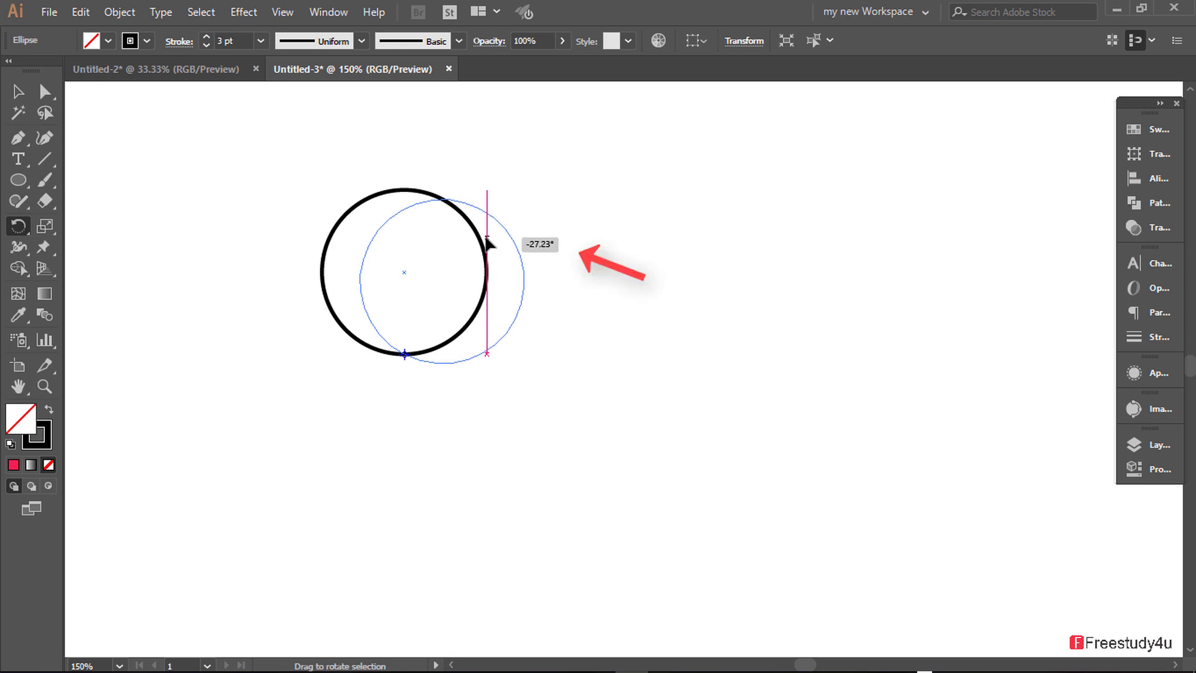
left_click_drag(488, 243, 509, 254)
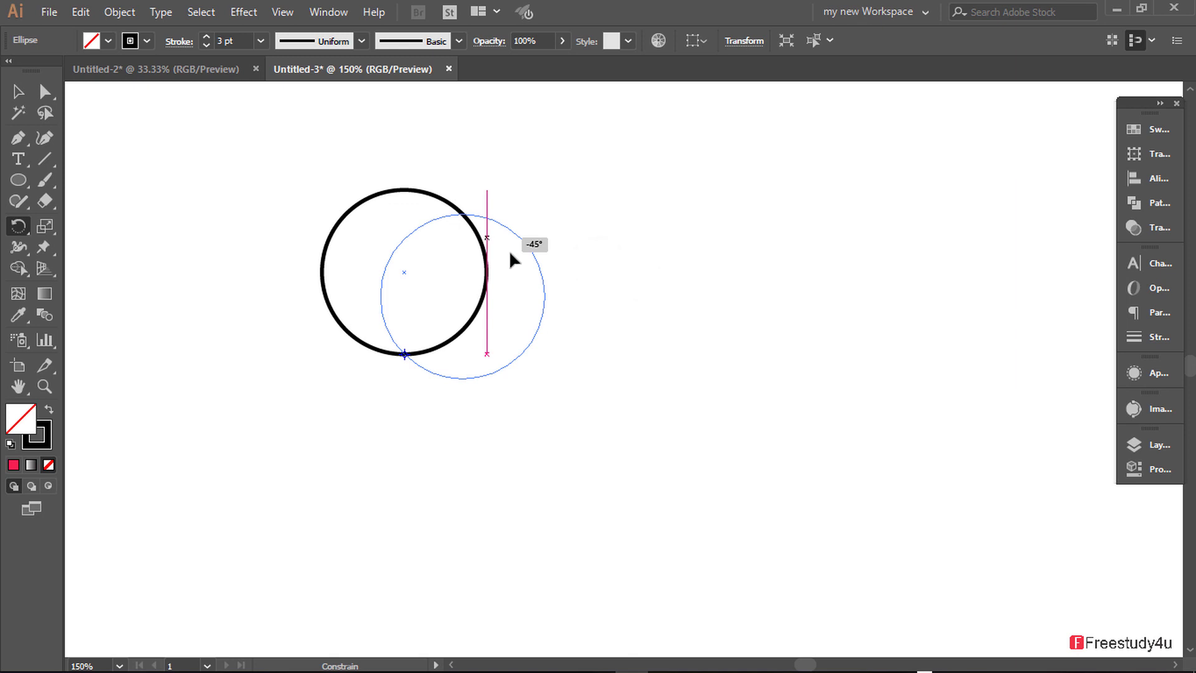
left_click_drag(526, 323, 526, 325)
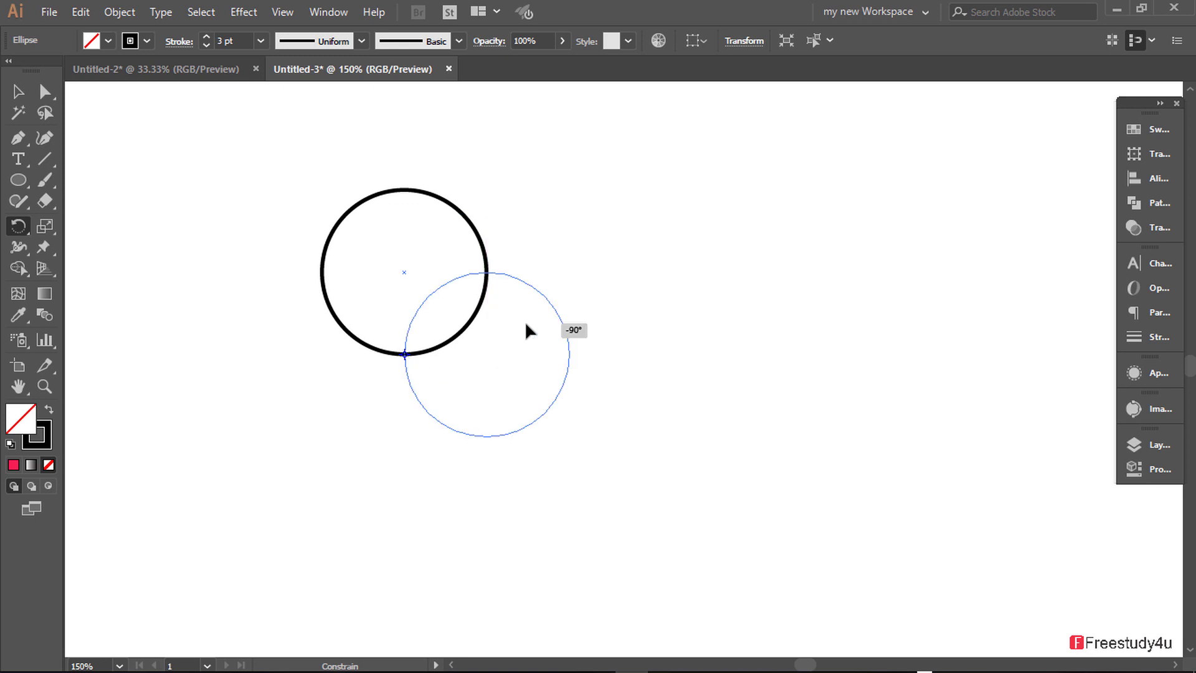
mouse_move(526, 323)
left_mouse_down()
mouse_move(481, 428)
mouse_move(351, 463)
mouse_move(241, 390)
mouse_move(233, 234)
mouse_move(371, 193)
mouse_move(479, 208)
mouse_move(516, 236)
left_mouse_up()
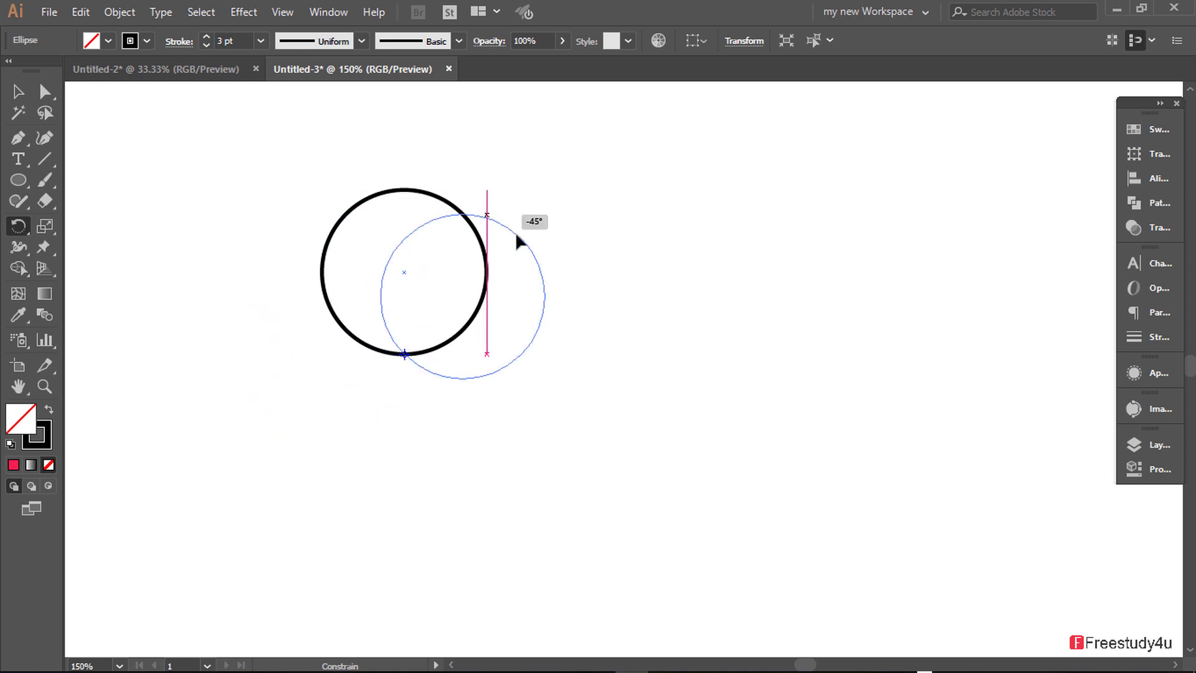
key("alt")
left_click_drag(516, 237, 517, 236)
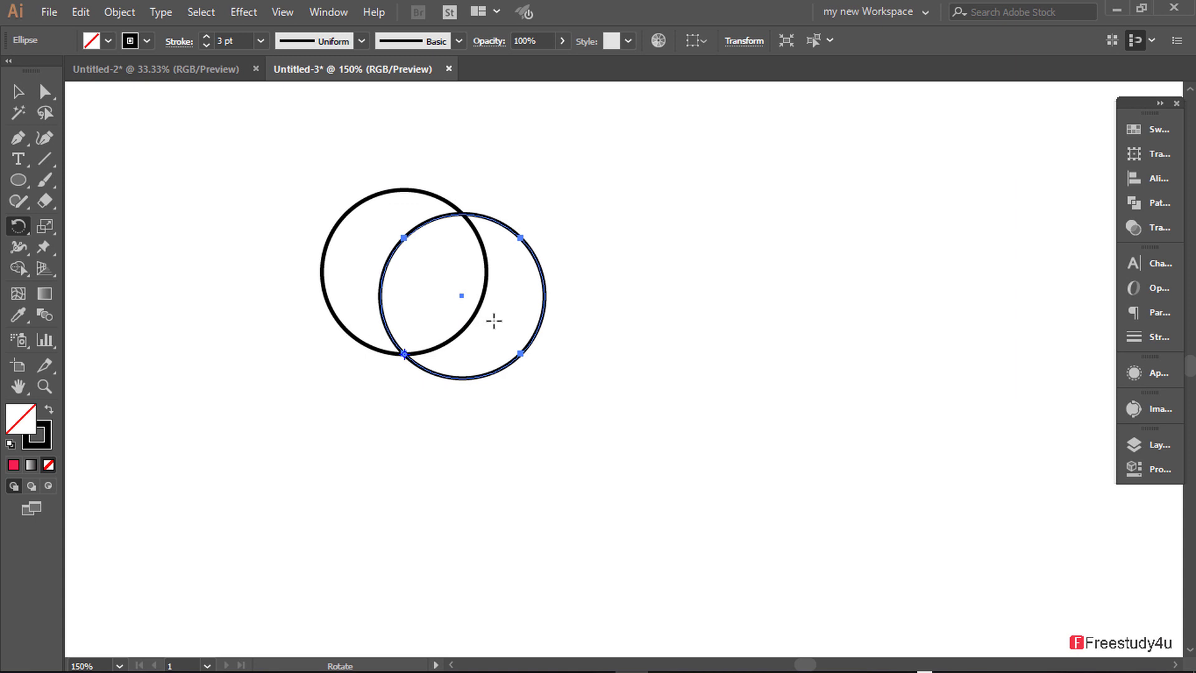
Repeat the -45° copy with Ctrl+D to complete the eight-circle rosette.
key("v")
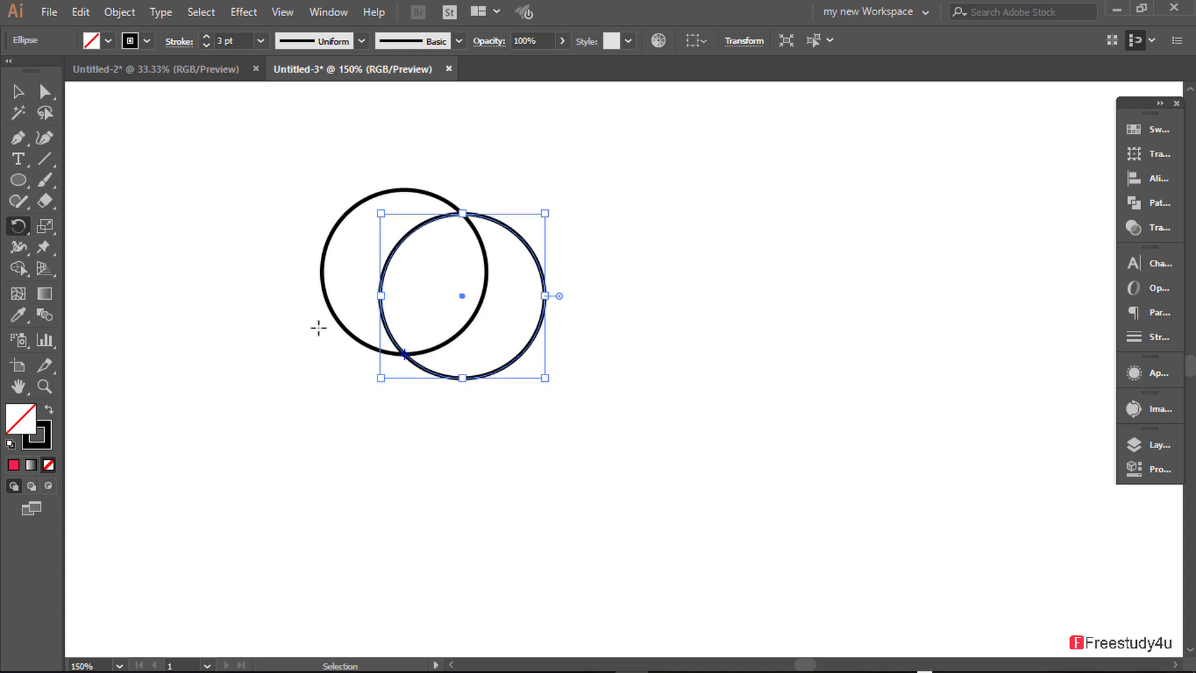
key("ctrl+d")
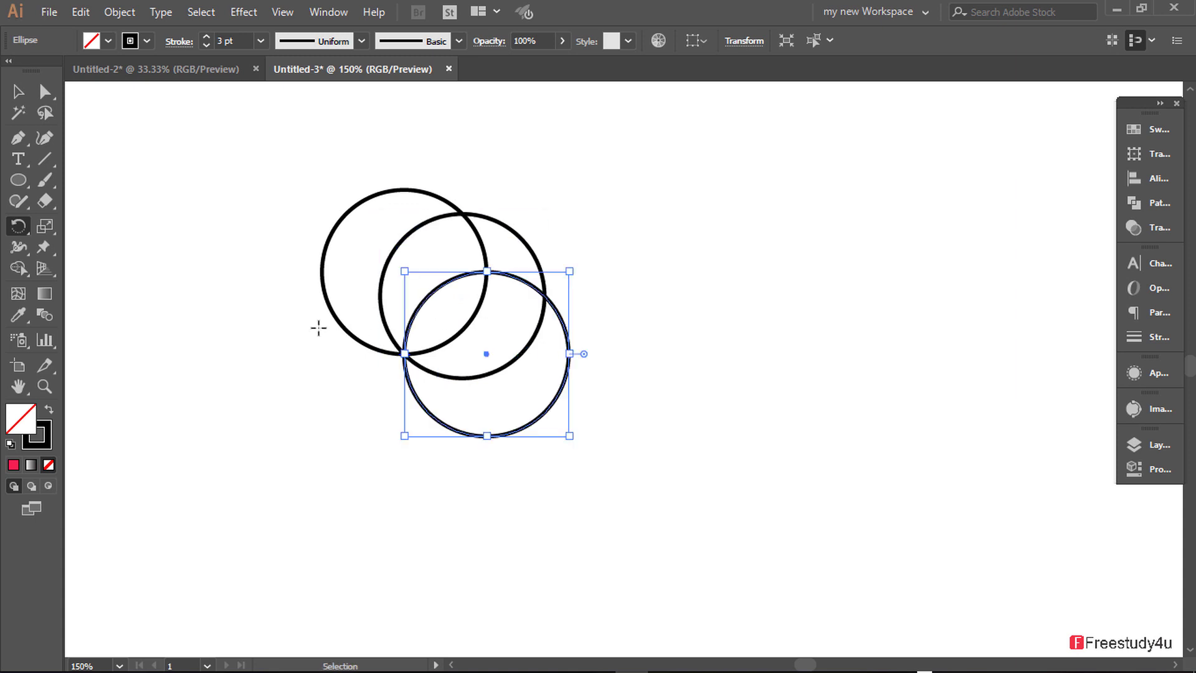
key("ctrl+d")
key("ctrl+d")
key("ctrl+d")
key("ctrl+d")
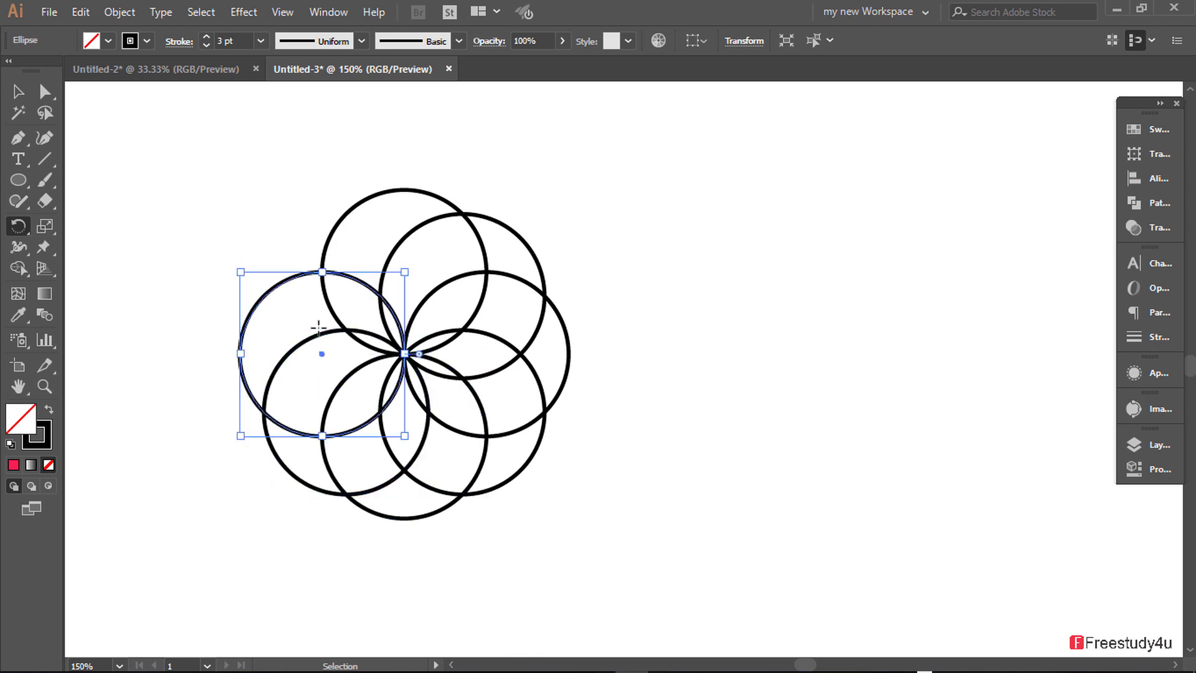
key("ctrl+d")
key("r")
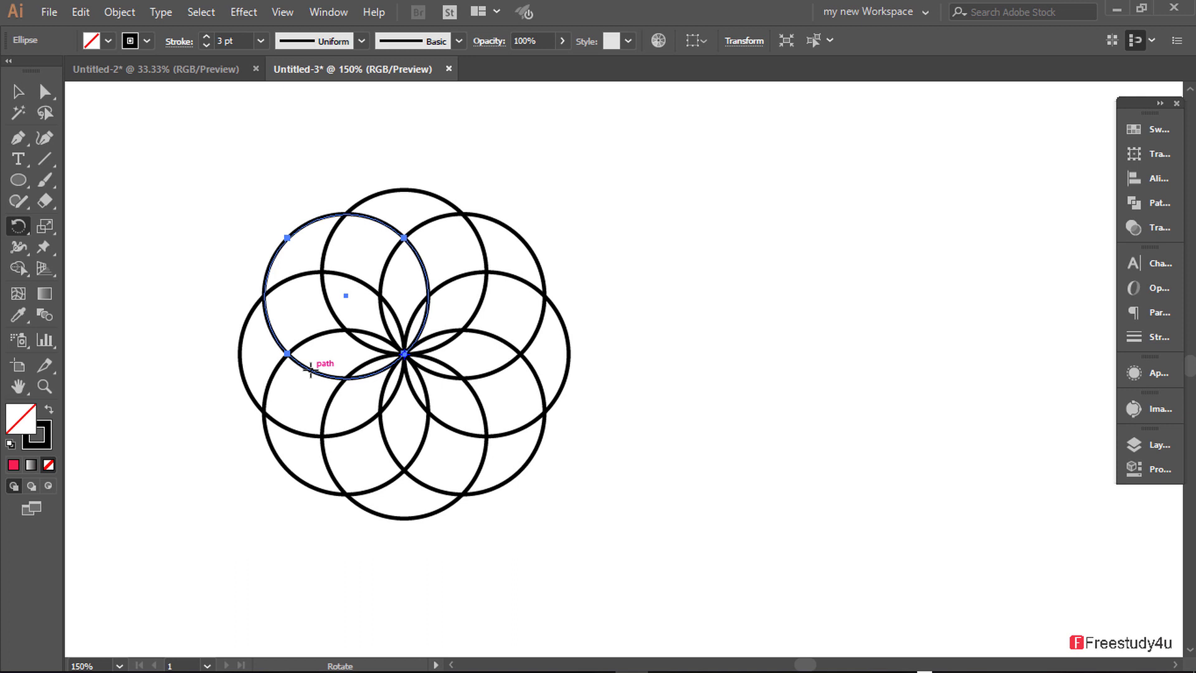
Fill all eight circles with bright red (FC0B33) from the Color Picker.
left_click(18, 91)
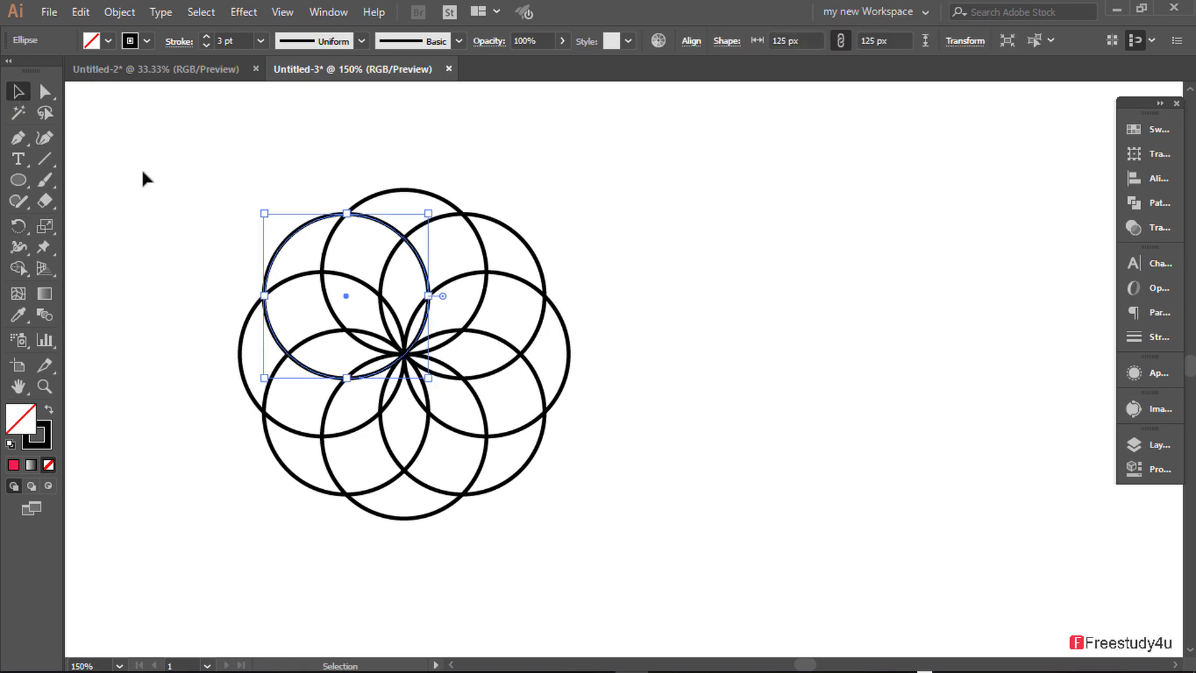
left_click(259, 192)
left_click_drag(200, 156, 622, 553)
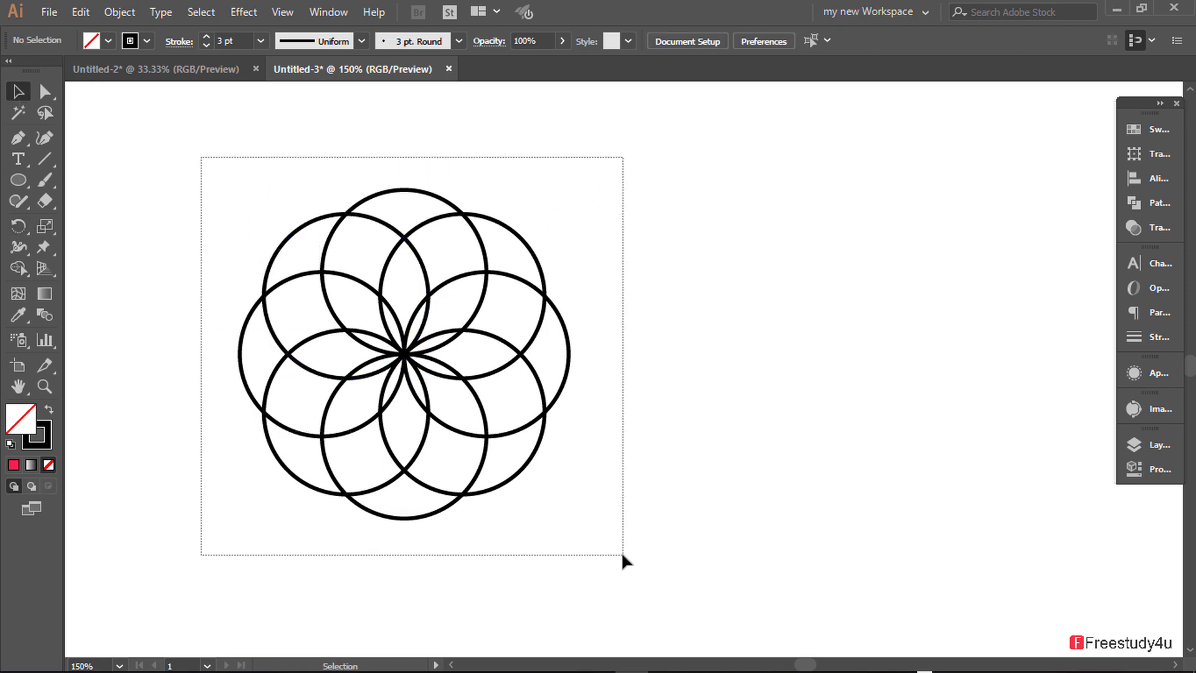
double_click(36, 427)
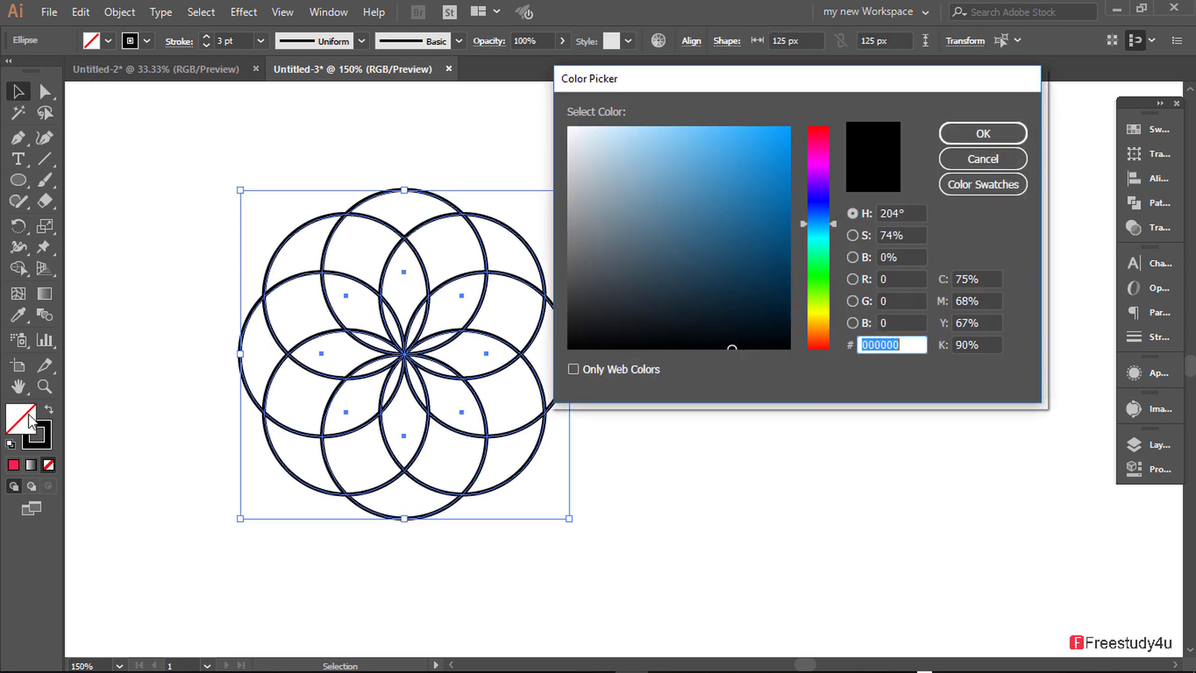
left_click(818, 132)
left_click(771, 137)
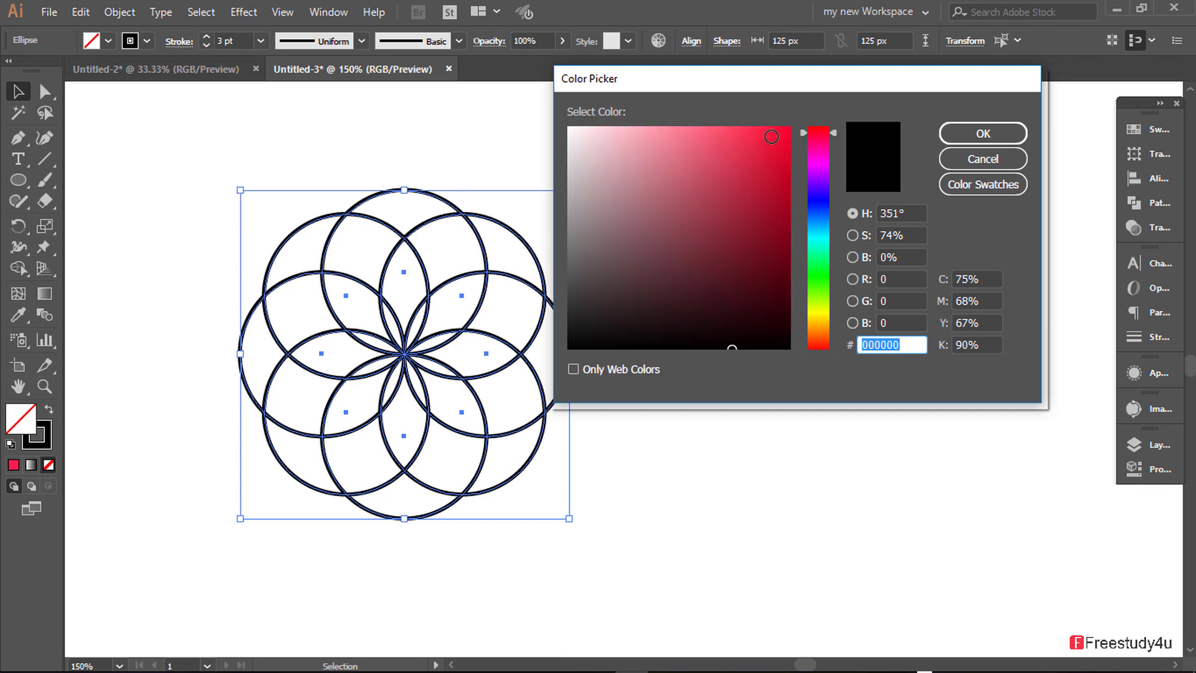
left_click_drag(771, 137, 781, 129)
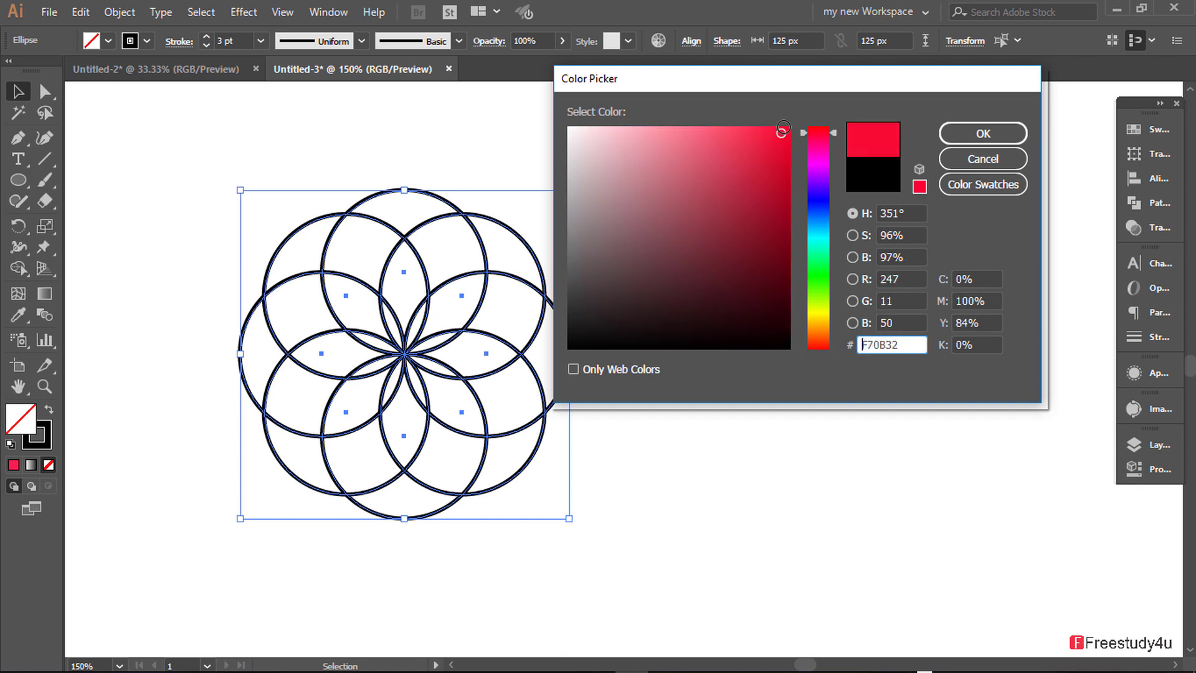
left_click(983, 134)
left_click(737, 198)
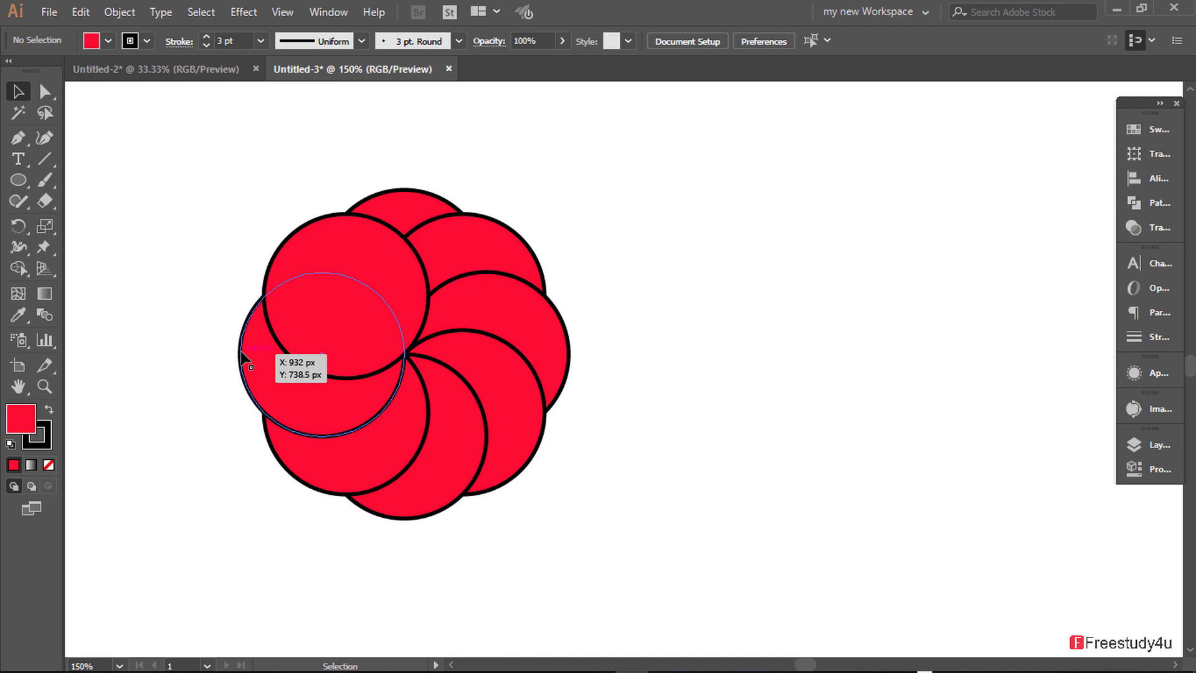
Set the selected circles' blending mode to Screen in the Opacity panel.
left_click_drag(203, 194, 621, 526)
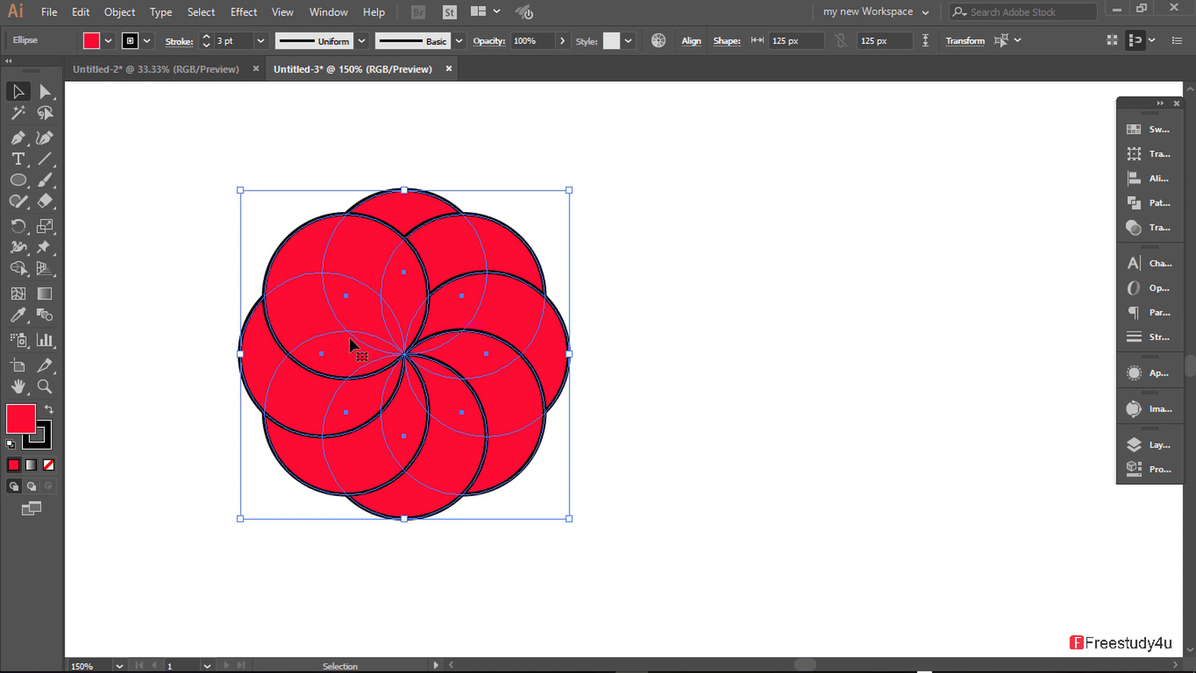
left_click(489, 41)
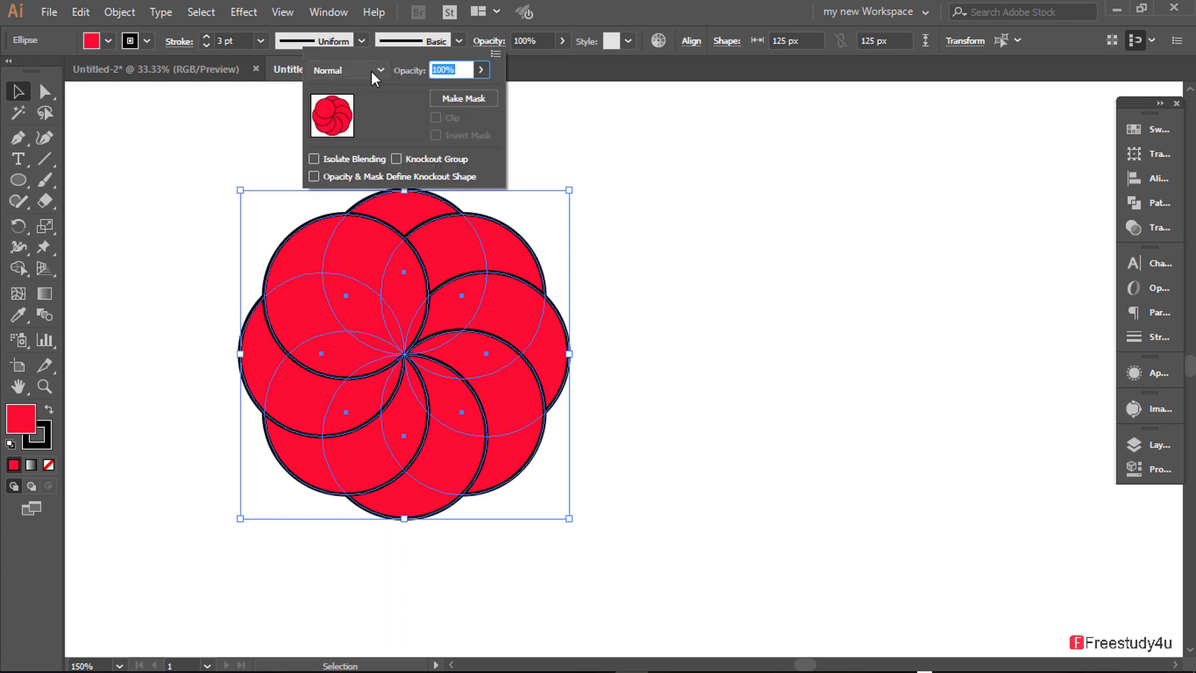
scroll(371, 71, "down", 1)
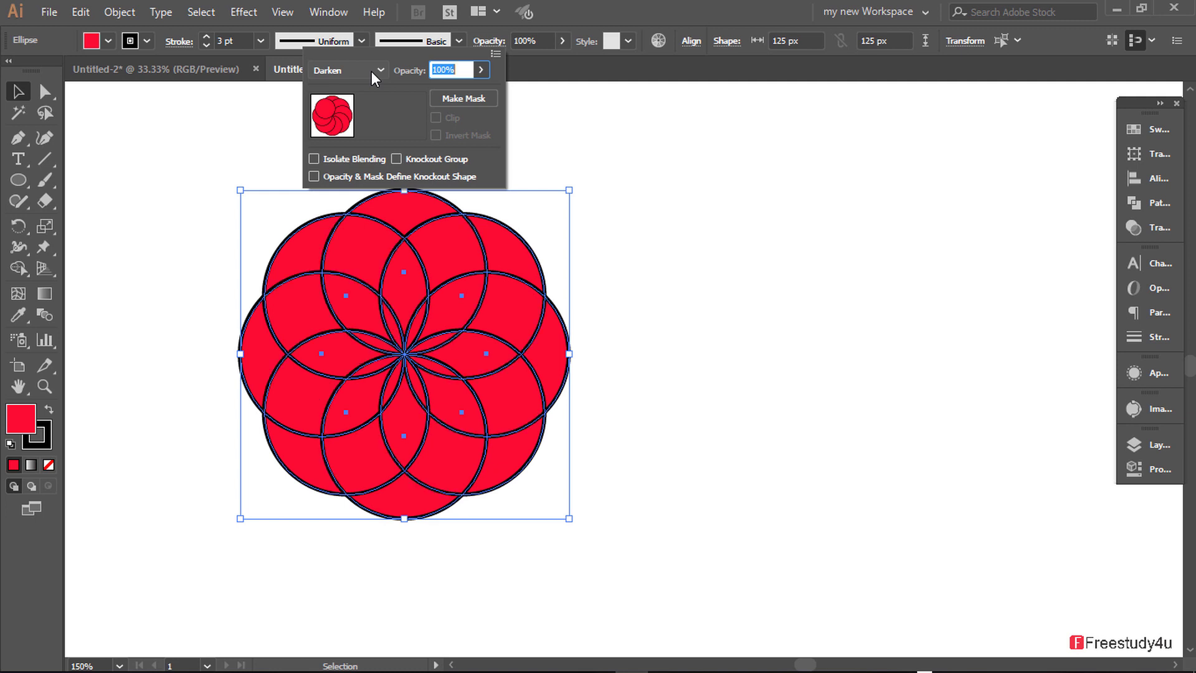
scroll(372, 71, "down", 1)
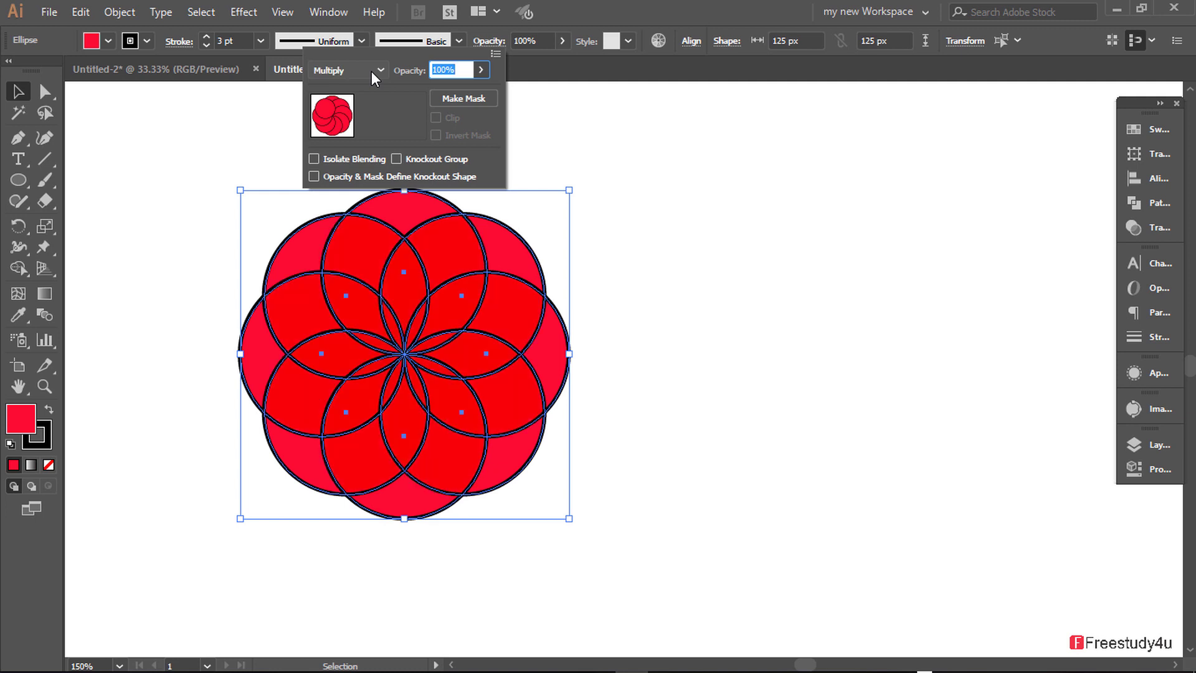
scroll(372, 71, "down", 1)
scroll(371, 71, "down", 1)
left_click(381, 69)
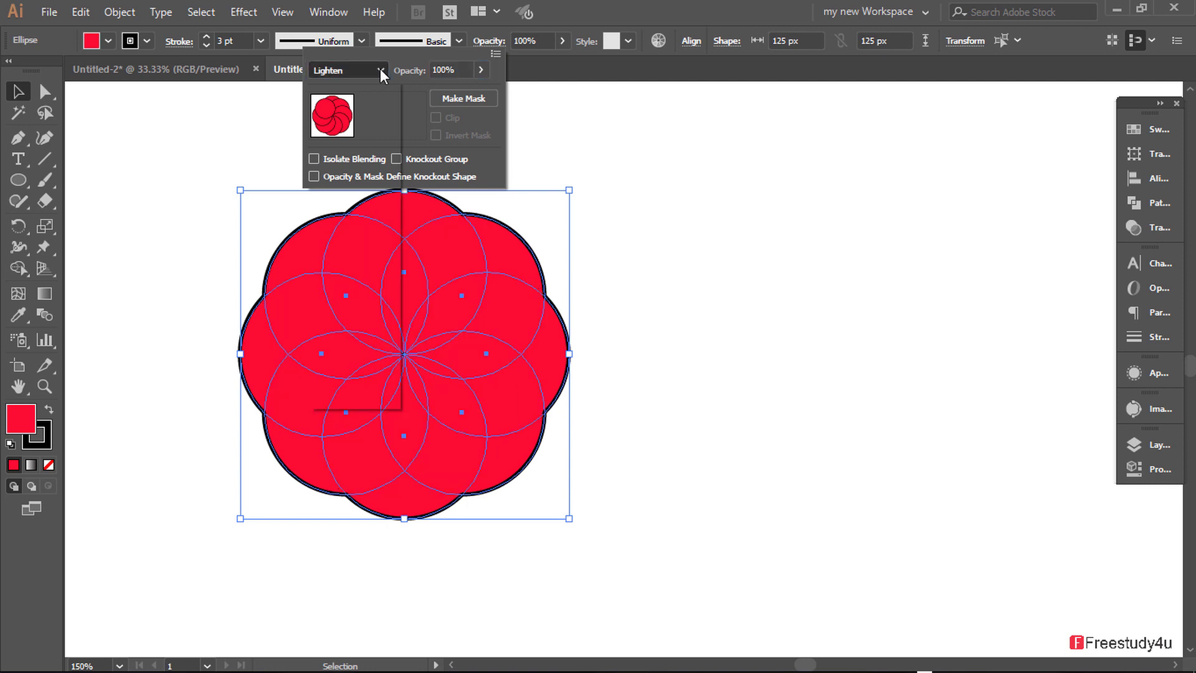
left_click(348, 197)
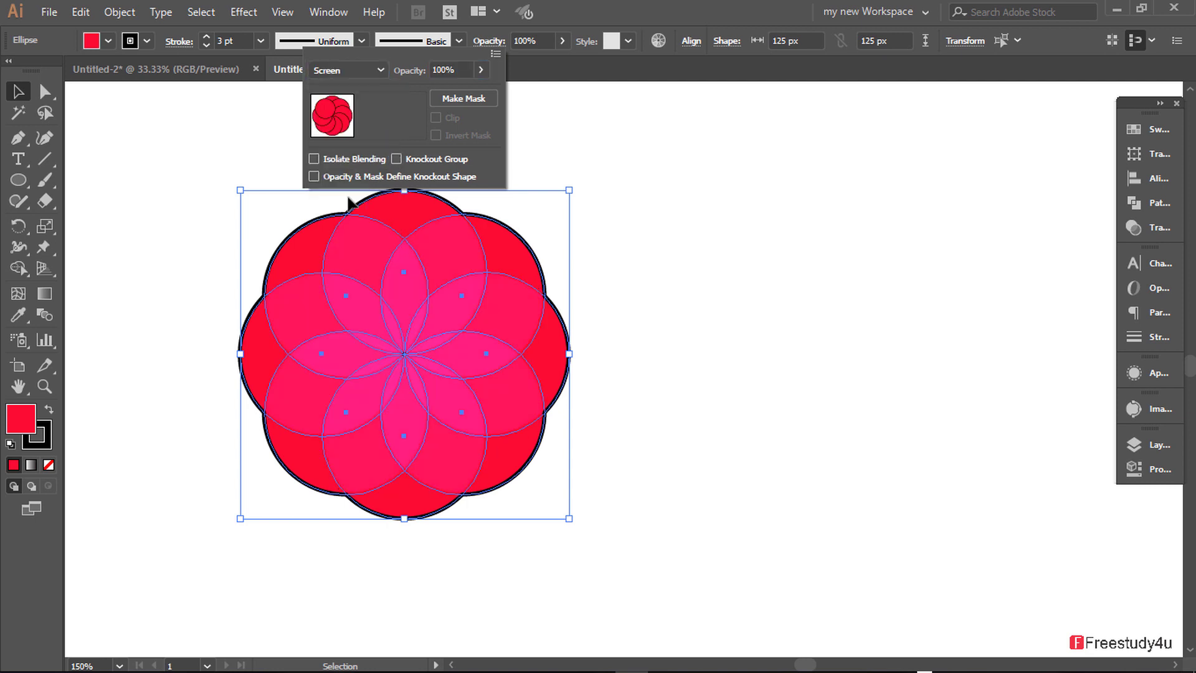
left_click(299, 123)
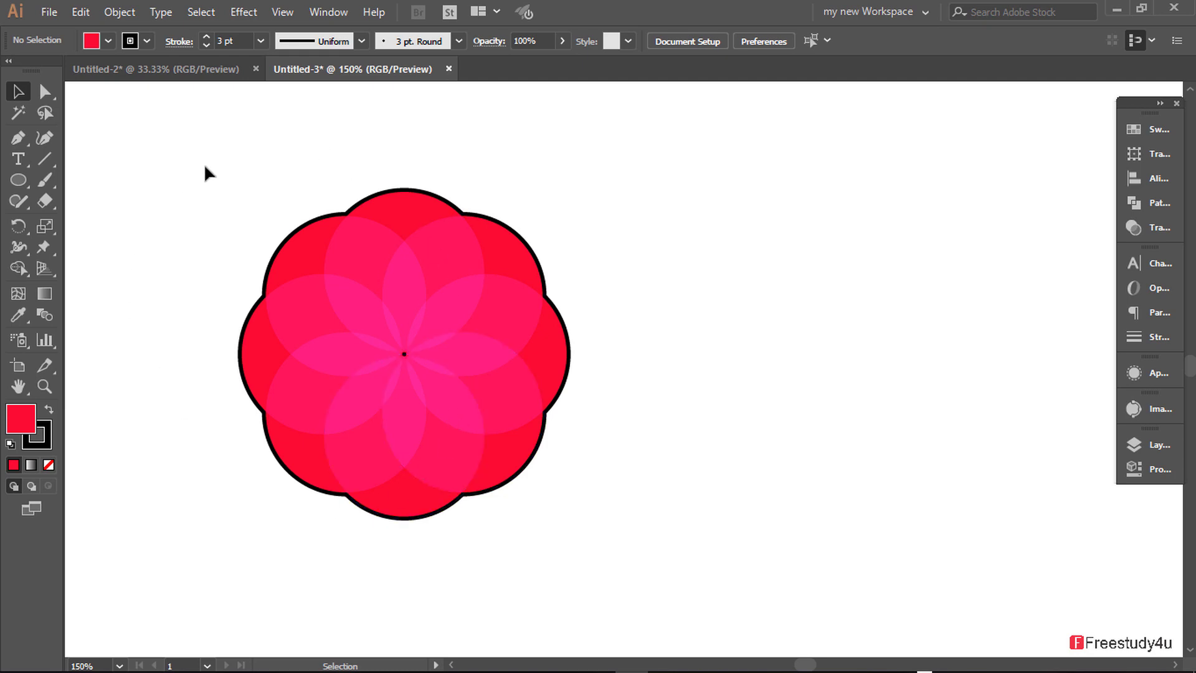
Set the stroke of all flower circles to None, then reselect them.
left_click_drag(204, 164, 585, 564)
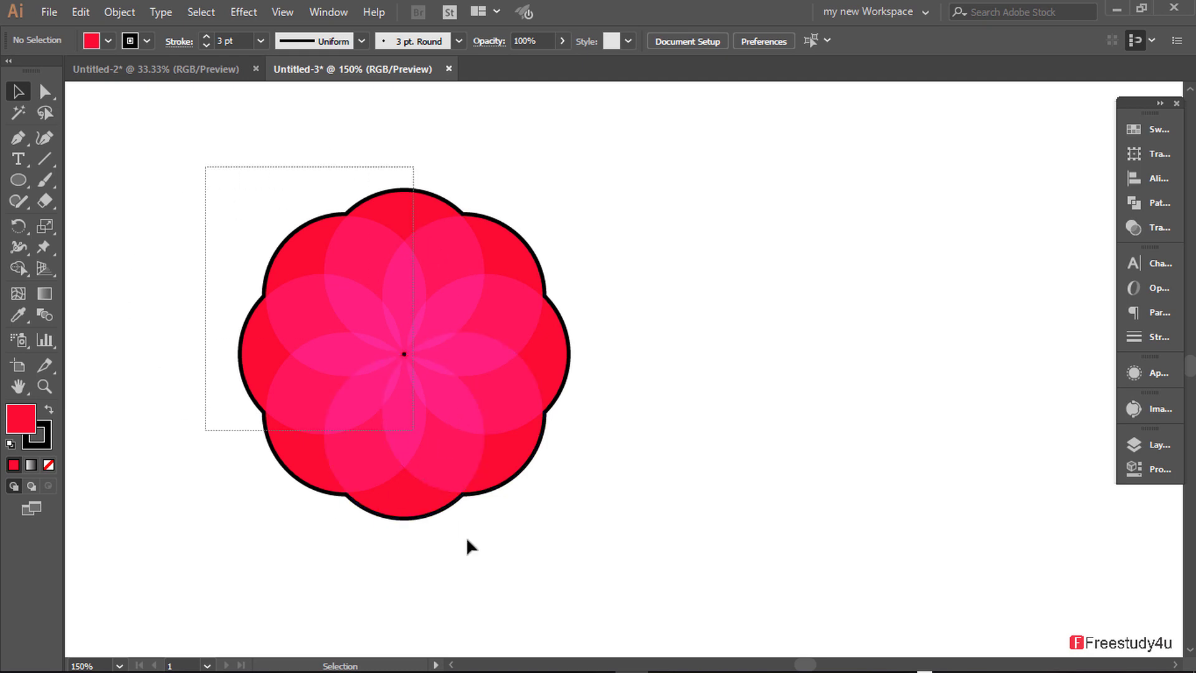
left_click(146, 42)
left_click(11, 70)
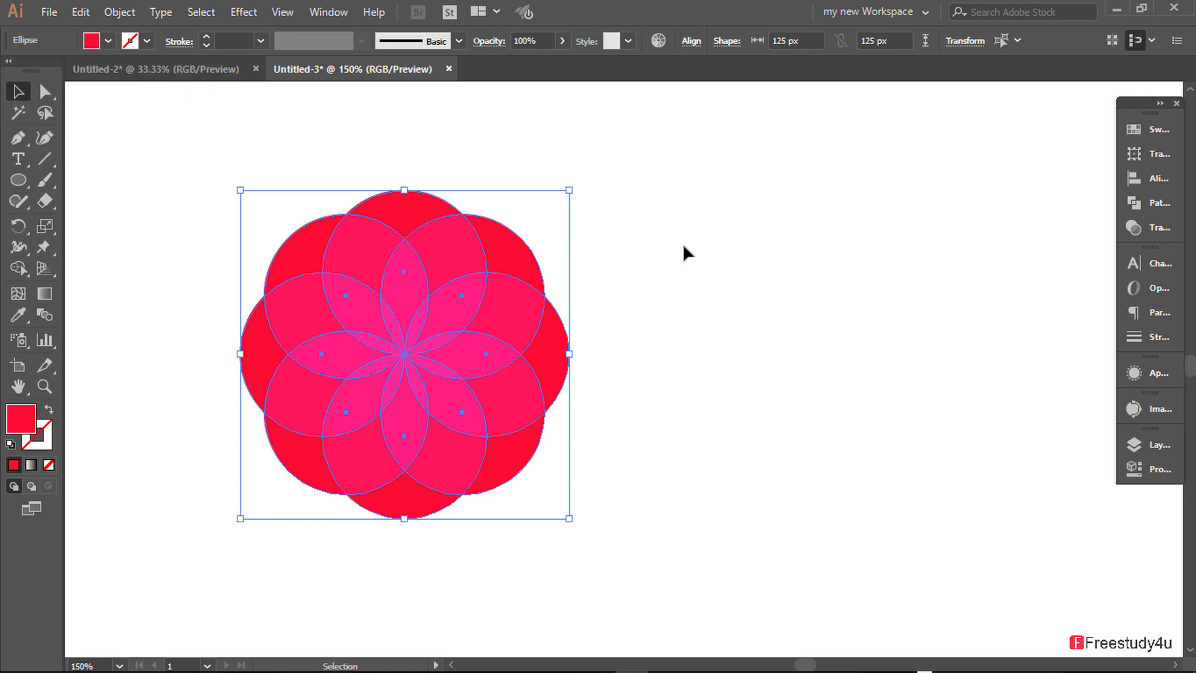
left_click(702, 288)
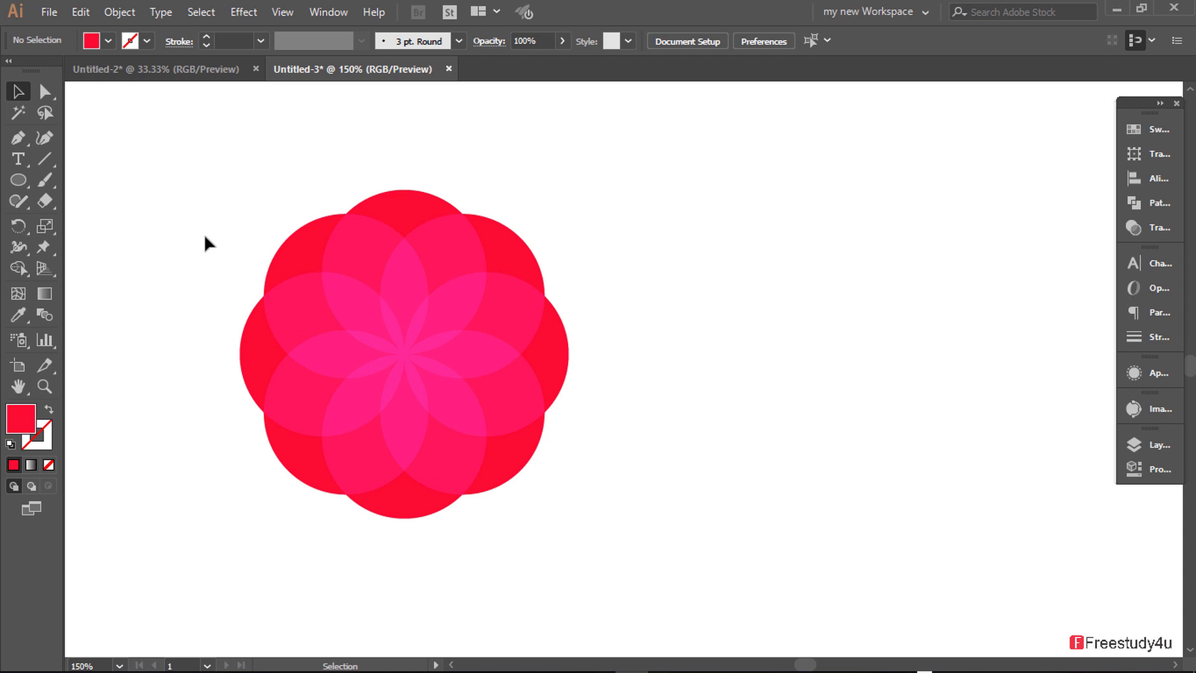
left_click_drag(237, 168, 585, 547)
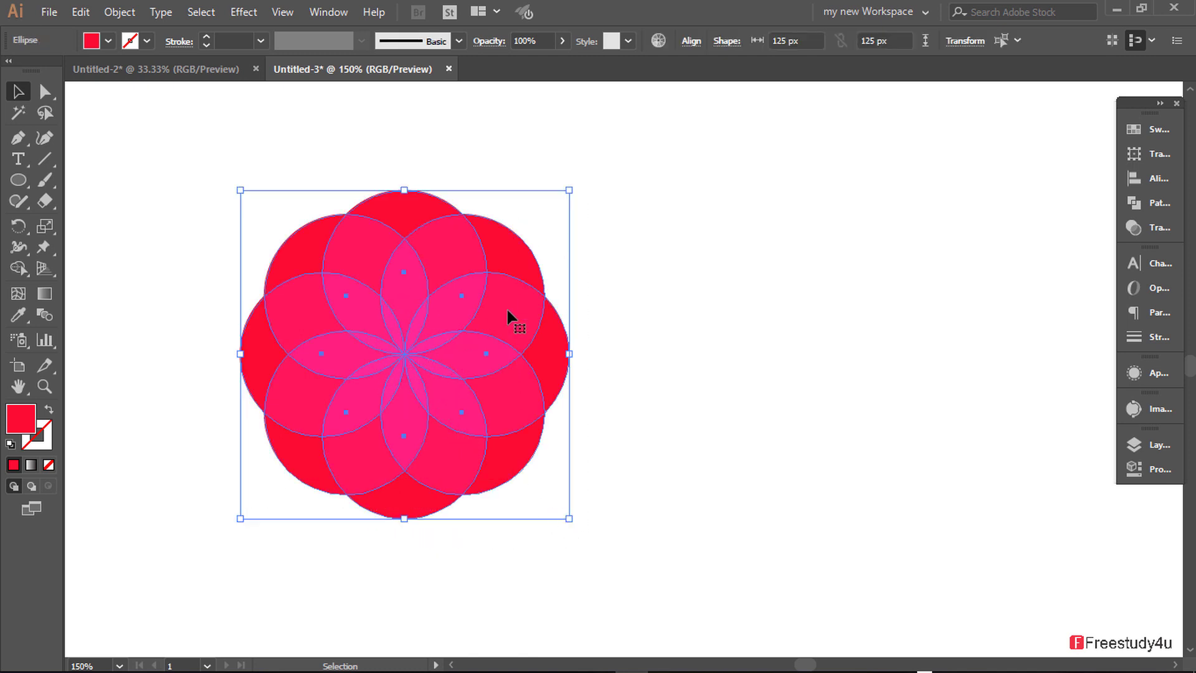
Divide the overlapping circles with Pathfinder Divide and reselect the resulting group.
left_click(1160, 204)
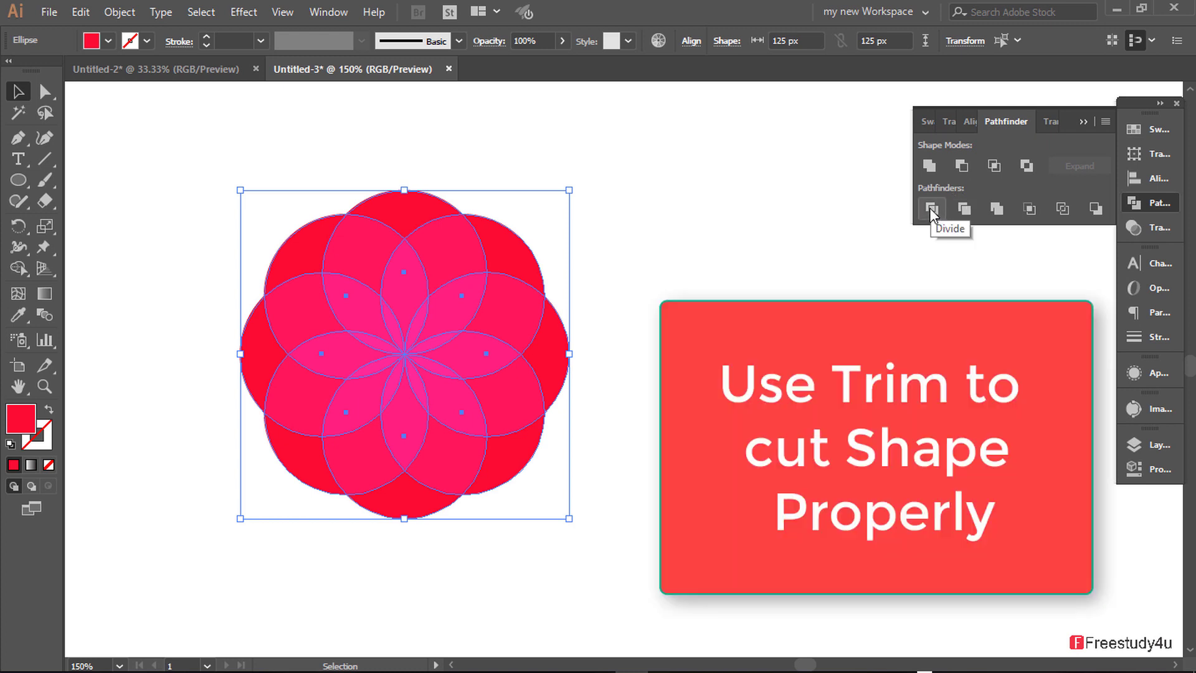
left_click(929, 207)
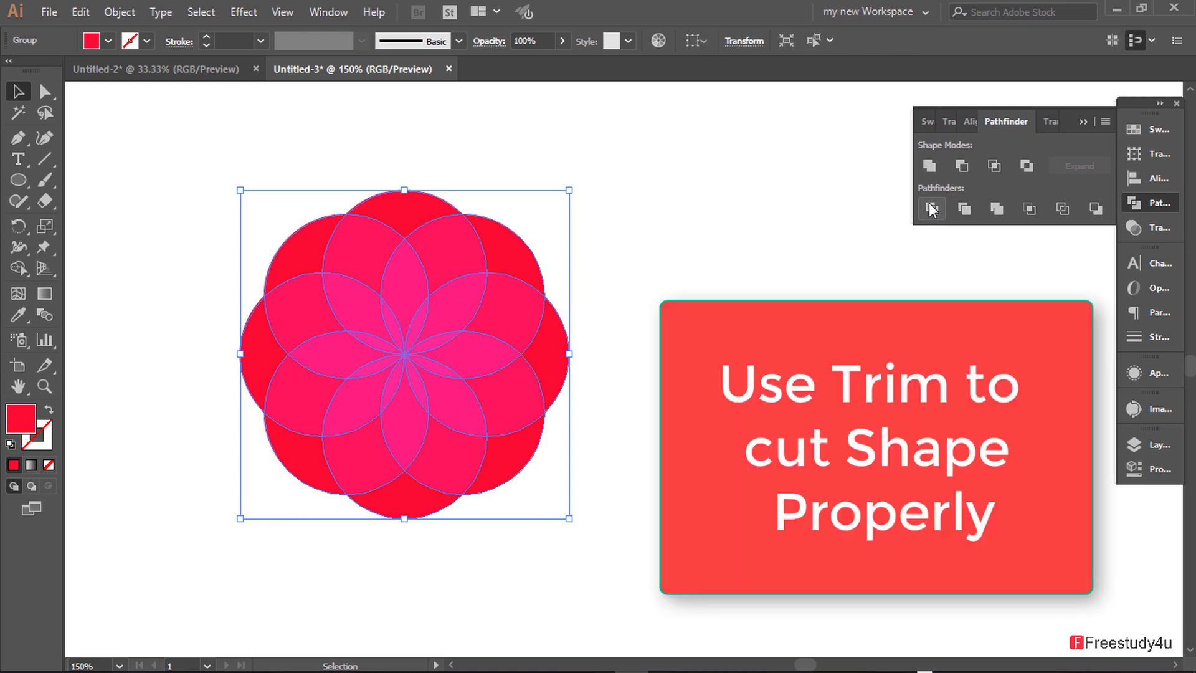
left_click(1140, 103)
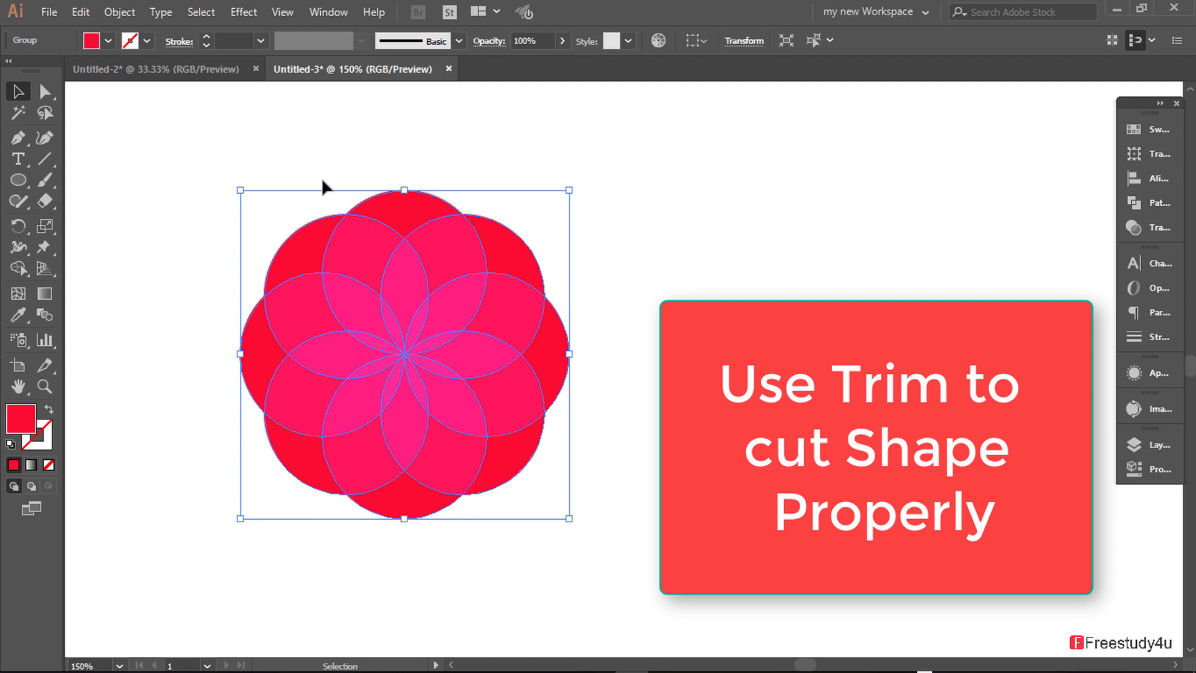
left_click(353, 160)
left_click(397, 202)
Ungroup the divided flower, test-drag a few petal pieces apart, then undo the moves.
left_click(120, 13)
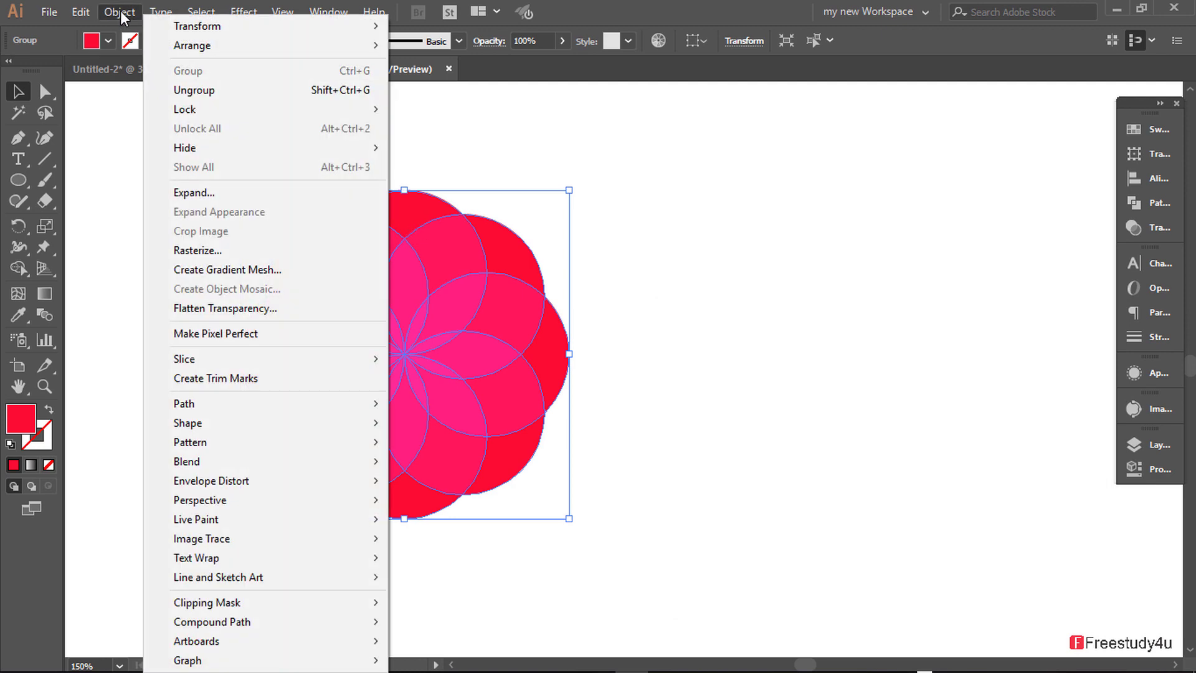
left_click(185, 91)
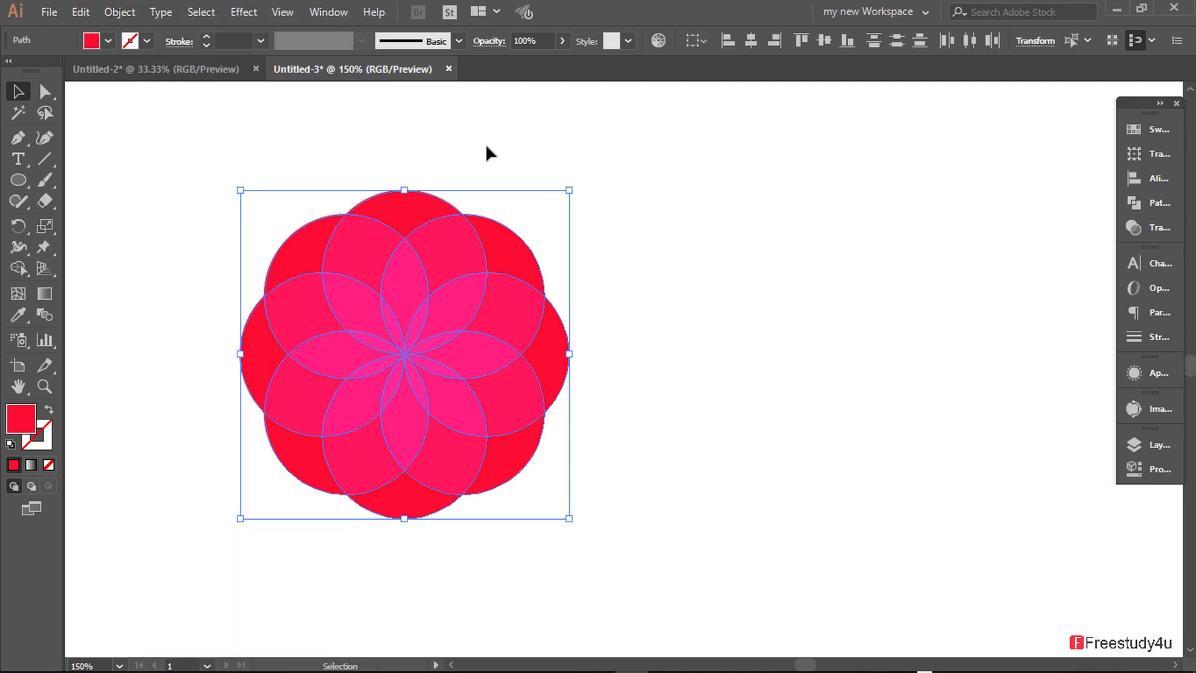
left_click(708, 226)
left_click_drag(414, 225, 542, 206)
left_click_drag(550, 359, 630, 361)
left_click_drag(507, 406, 549, 391)
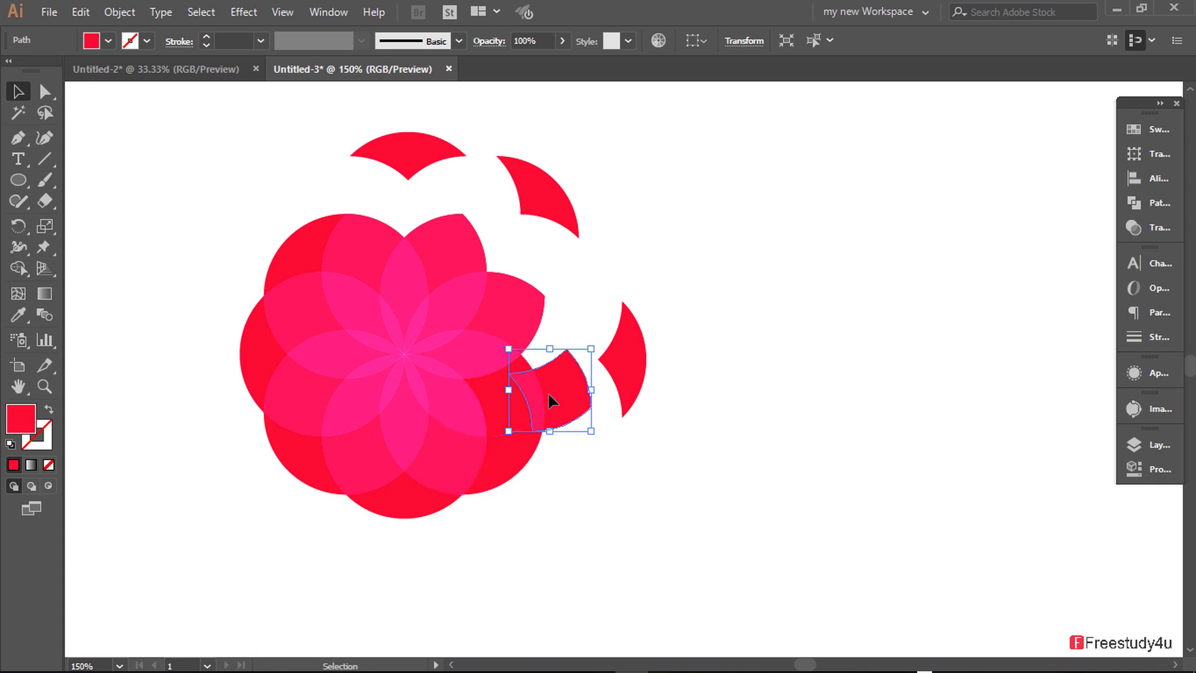
key("ctrl+z")
key("ctrl+z")
key("ctrl+z")
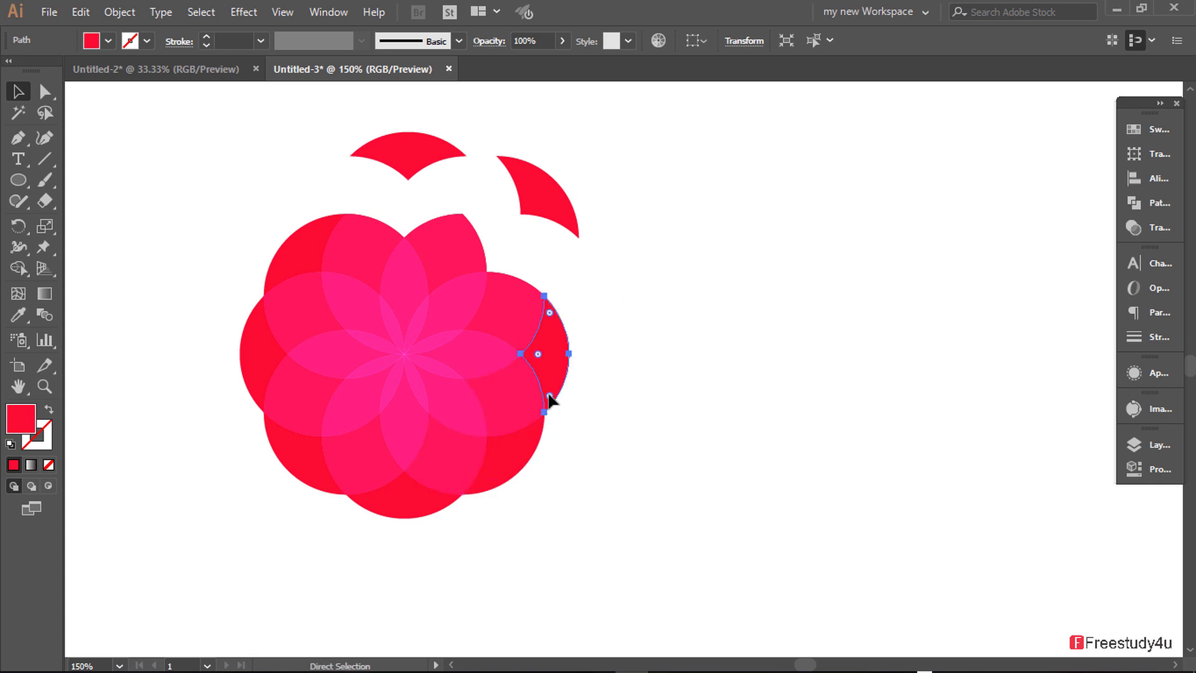
key("ctrl+z")
key("ctrl+z")
Shift-select the seven outer petal pieces around the flower.
left_click(649, 327)
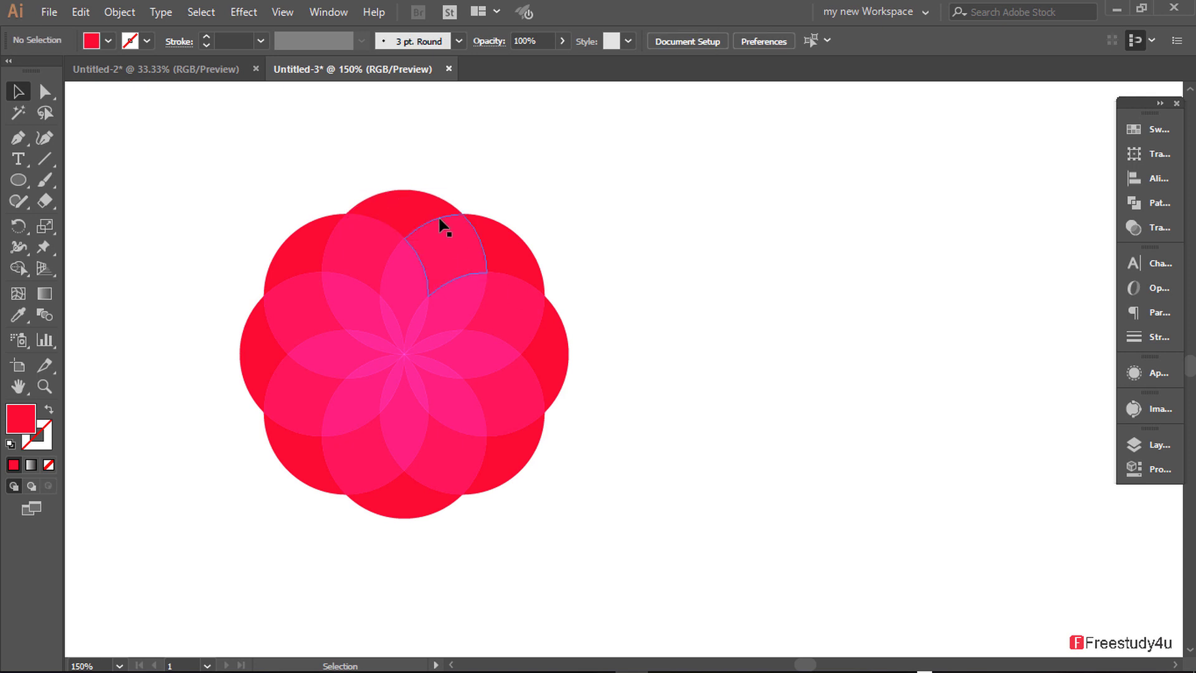
left_click(425, 205)
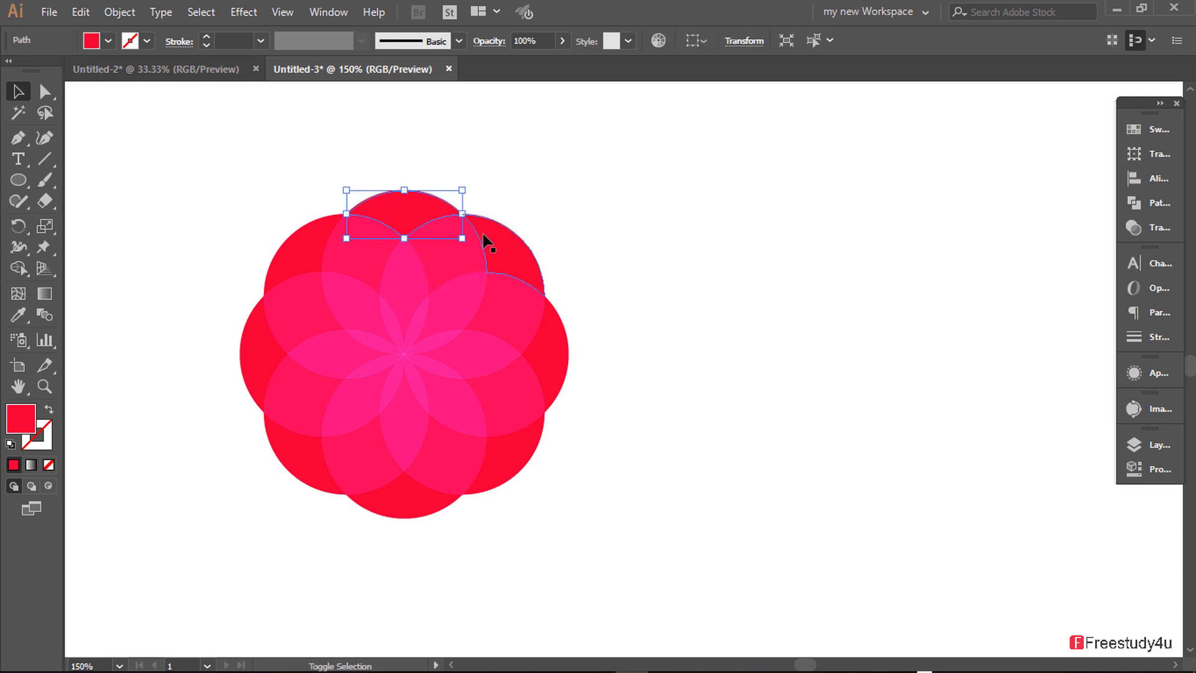
left_click(517, 274, "shift")
left_click(559, 378, "shift")
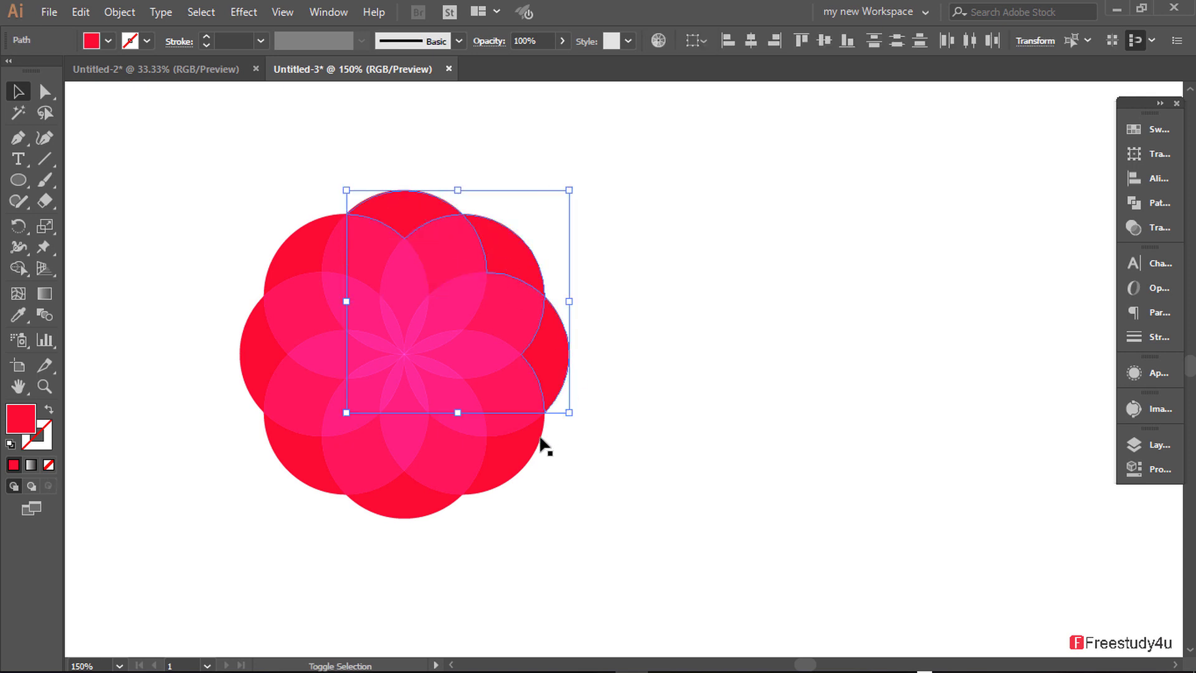
left_click(518, 442, "shift")
left_click(390, 511, "shift")
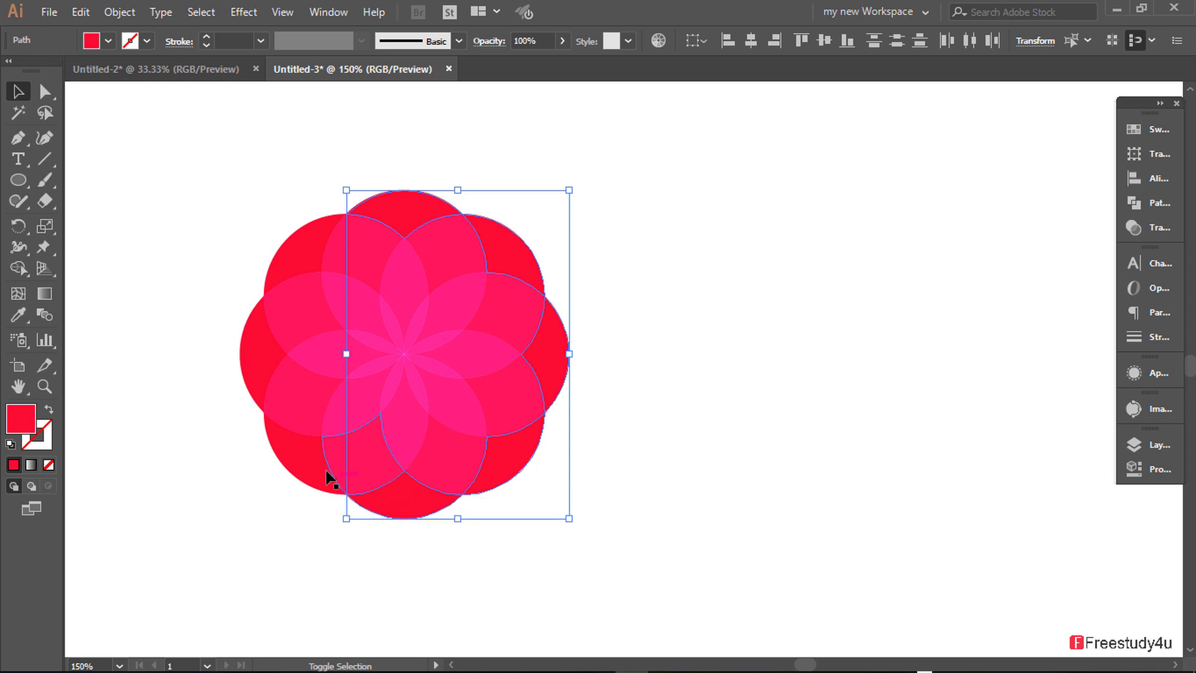
left_click_drag(302, 459, 247, 343)
left_click(247, 342, "shift")
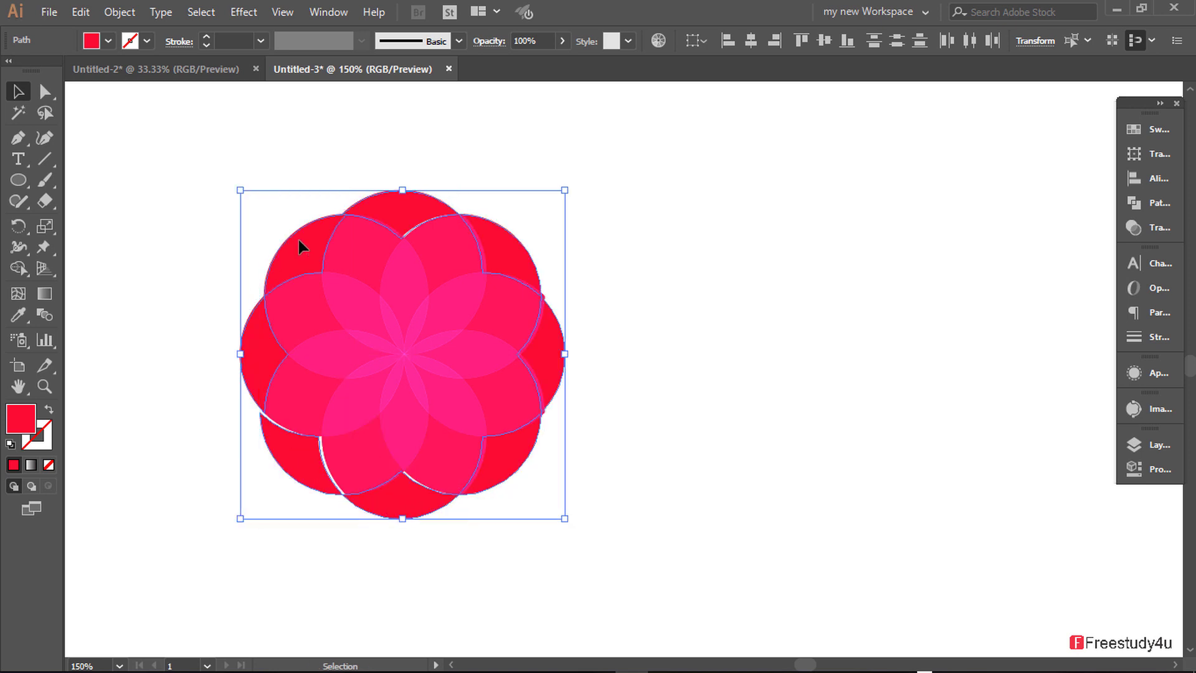
Reselect all seven outer cap pieces of the flower.
key("a")
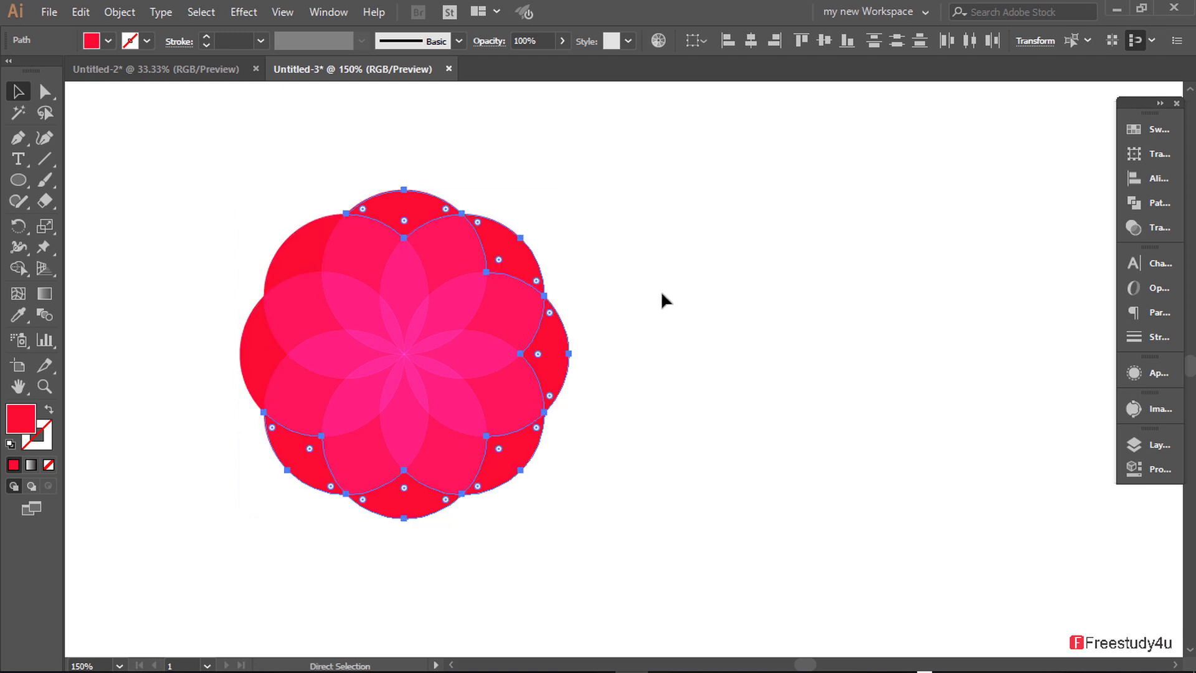
key("v")
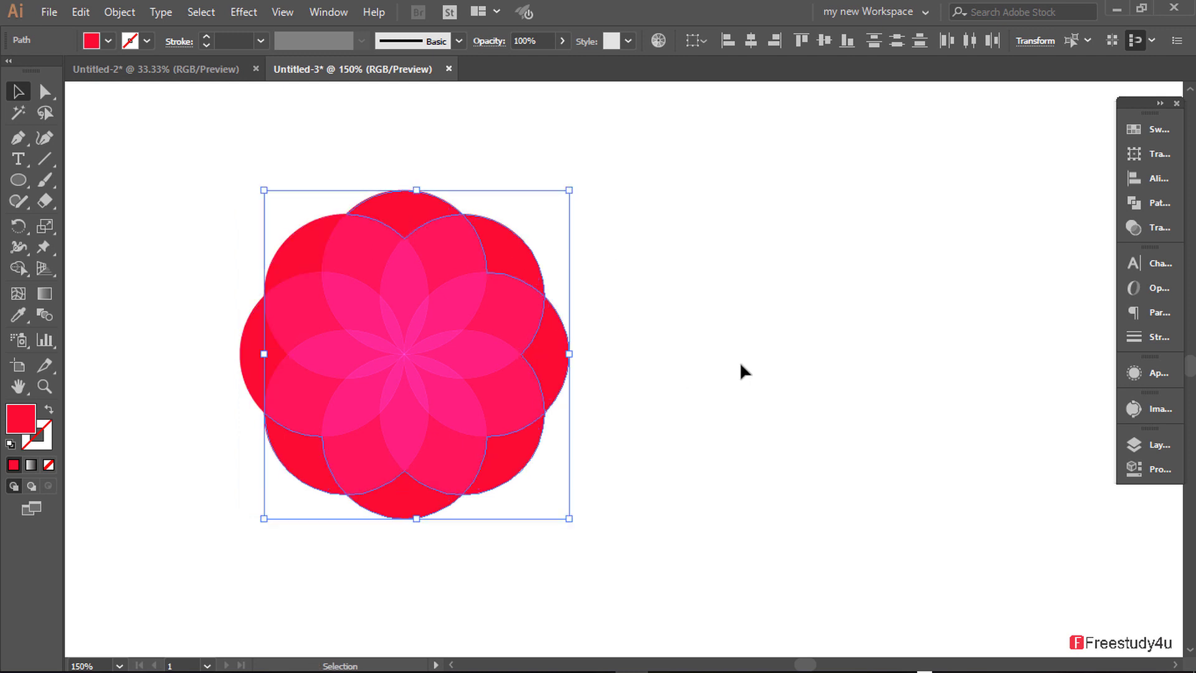
left_click(740, 366)
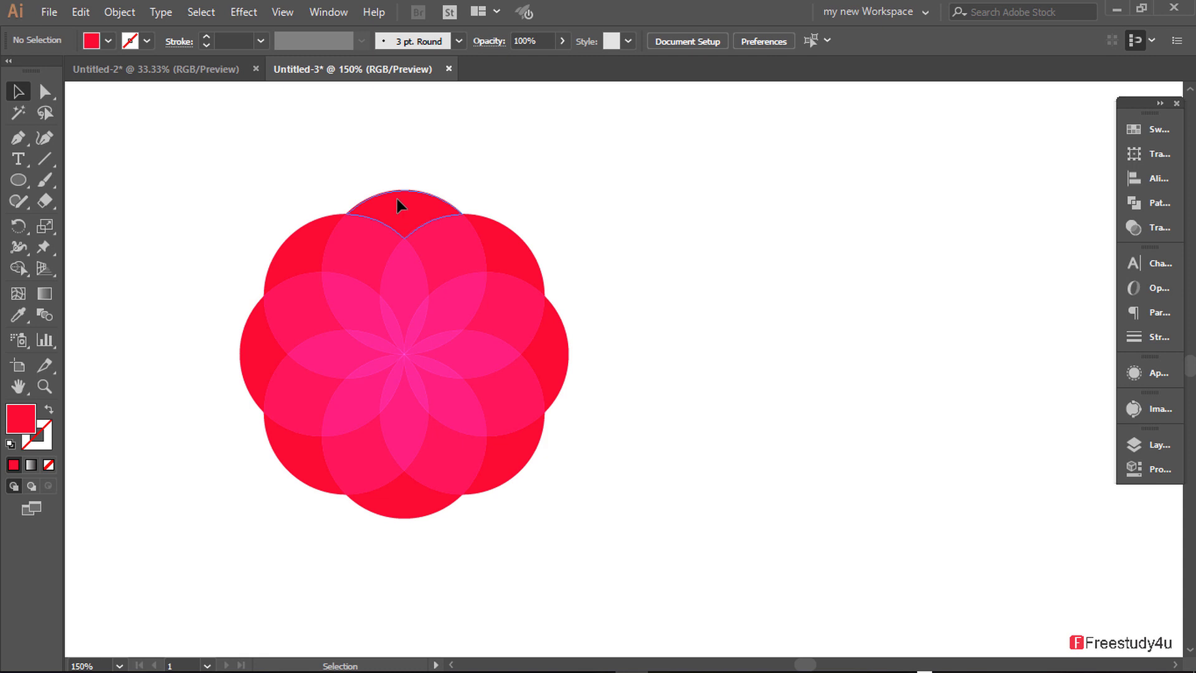
left_click(398, 200)
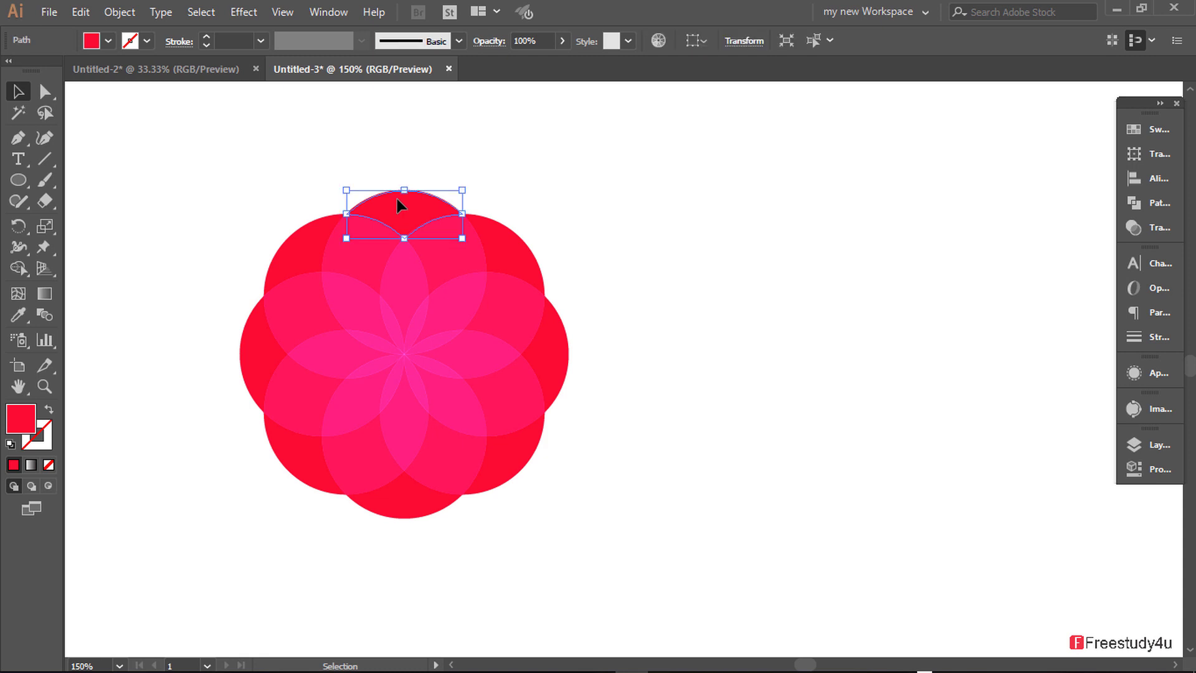
left_click(512, 265, "shift")
left_click(555, 392, "shift")
left_click(521, 475, "shift")
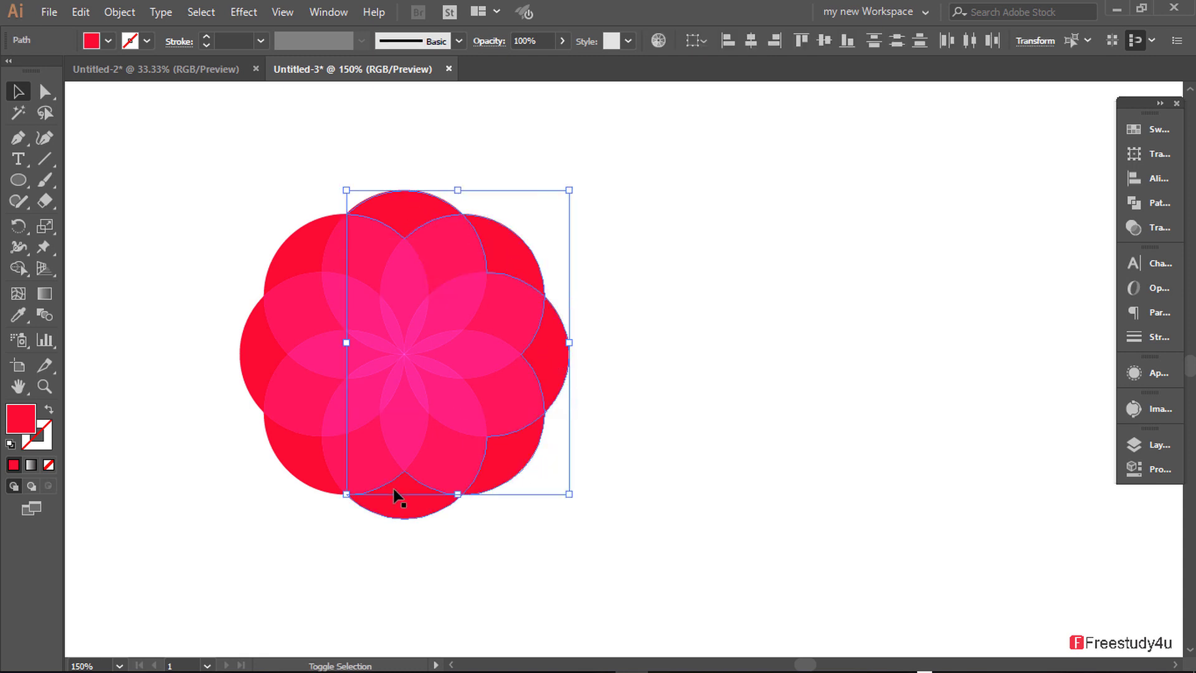
left_click(383, 512, "shift")
left_click(267, 399, "shift")
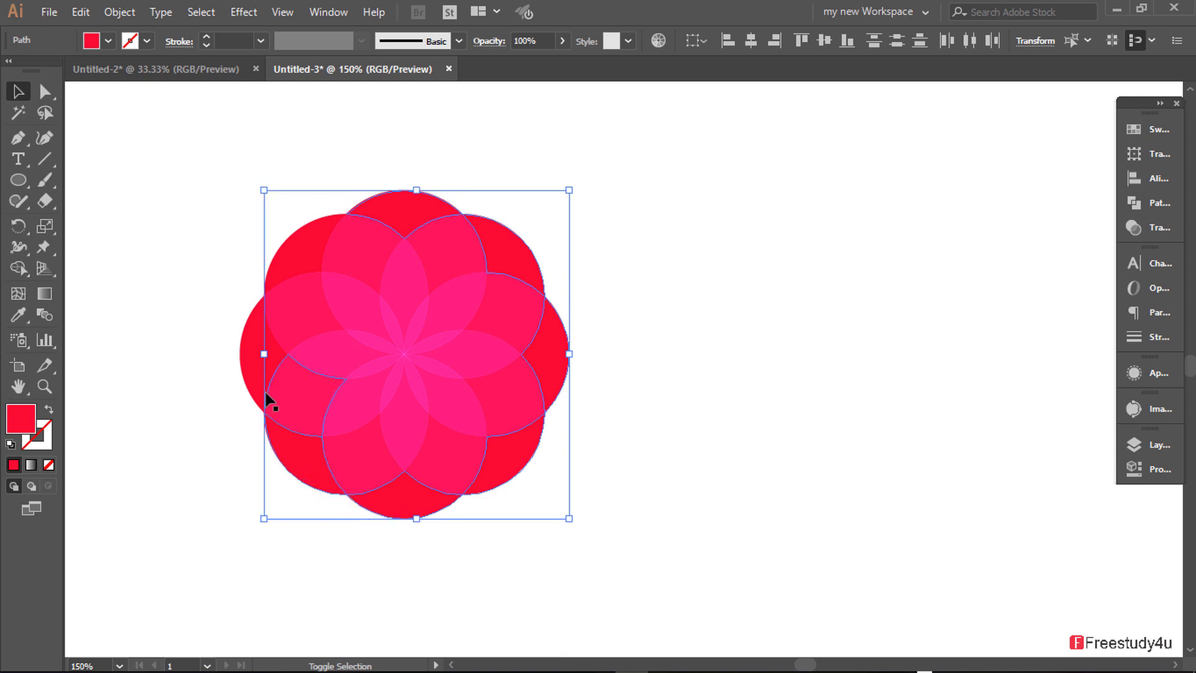
left_click(252, 316, "shift")
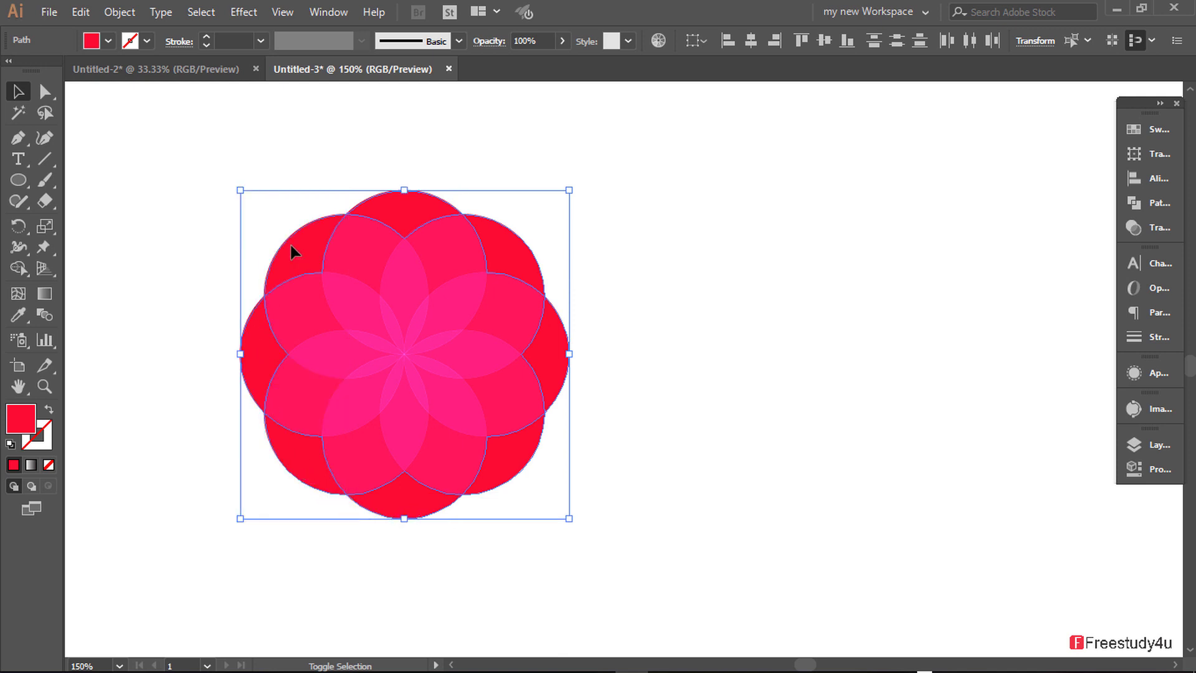
Fill the selected outer caps with bright blue via the Color Picker.
double_click(21, 410)
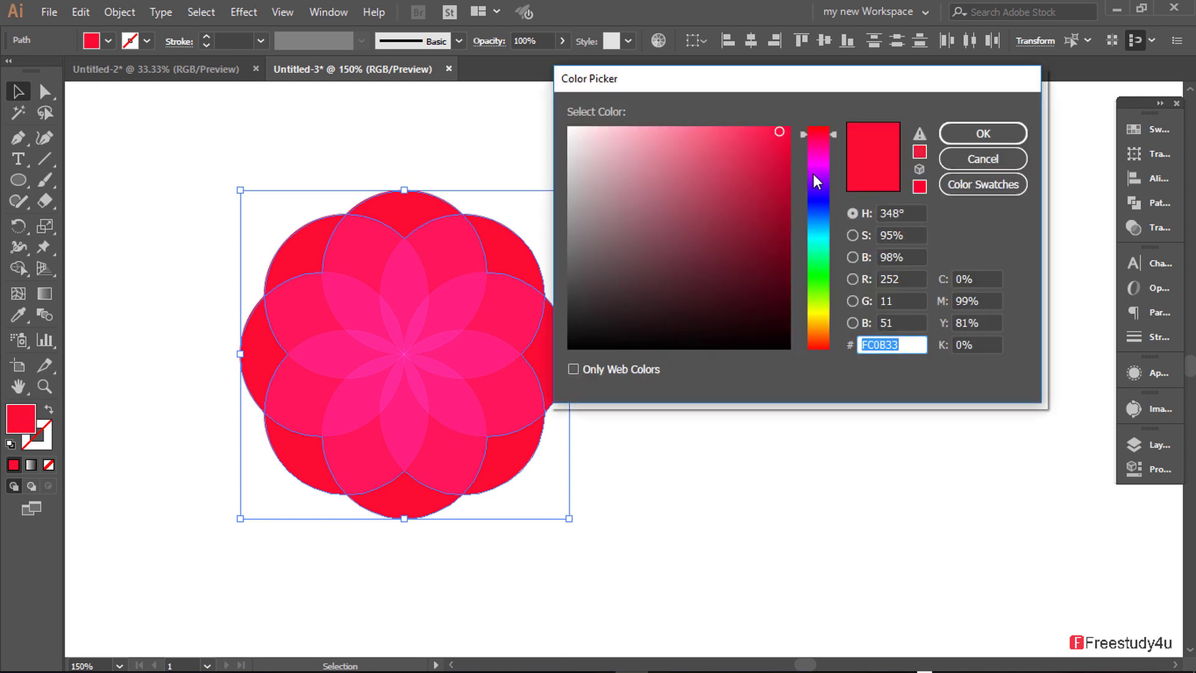
left_click(820, 197)
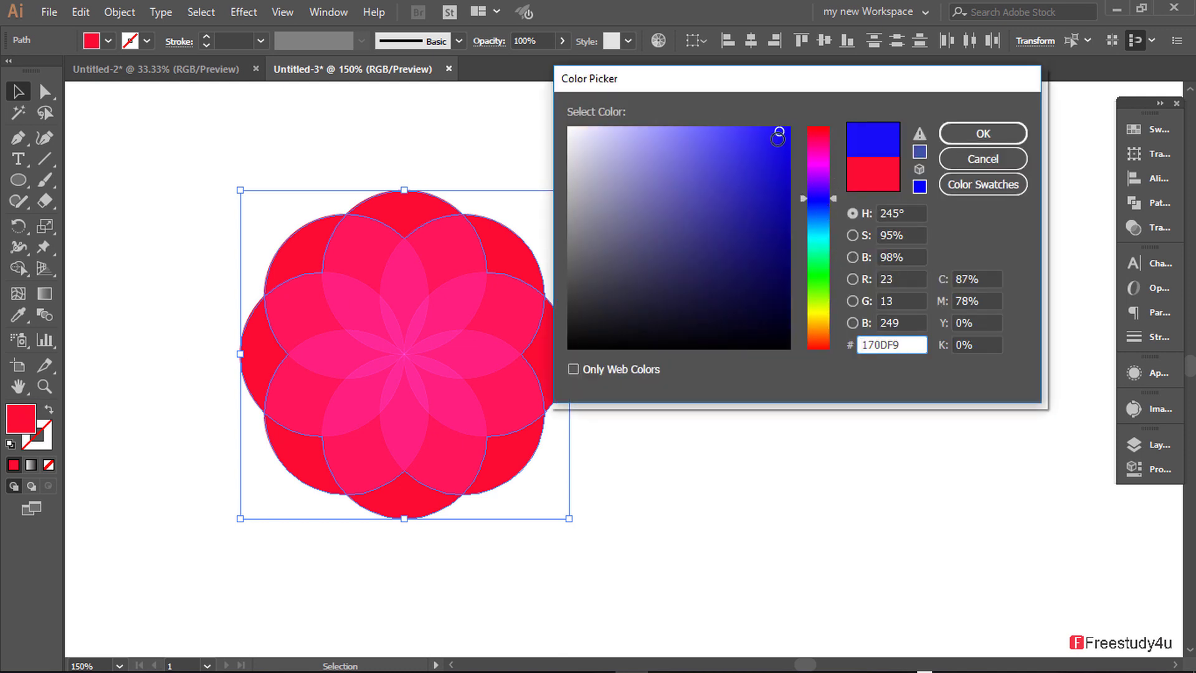
left_click_drag(779, 132, 762, 133)
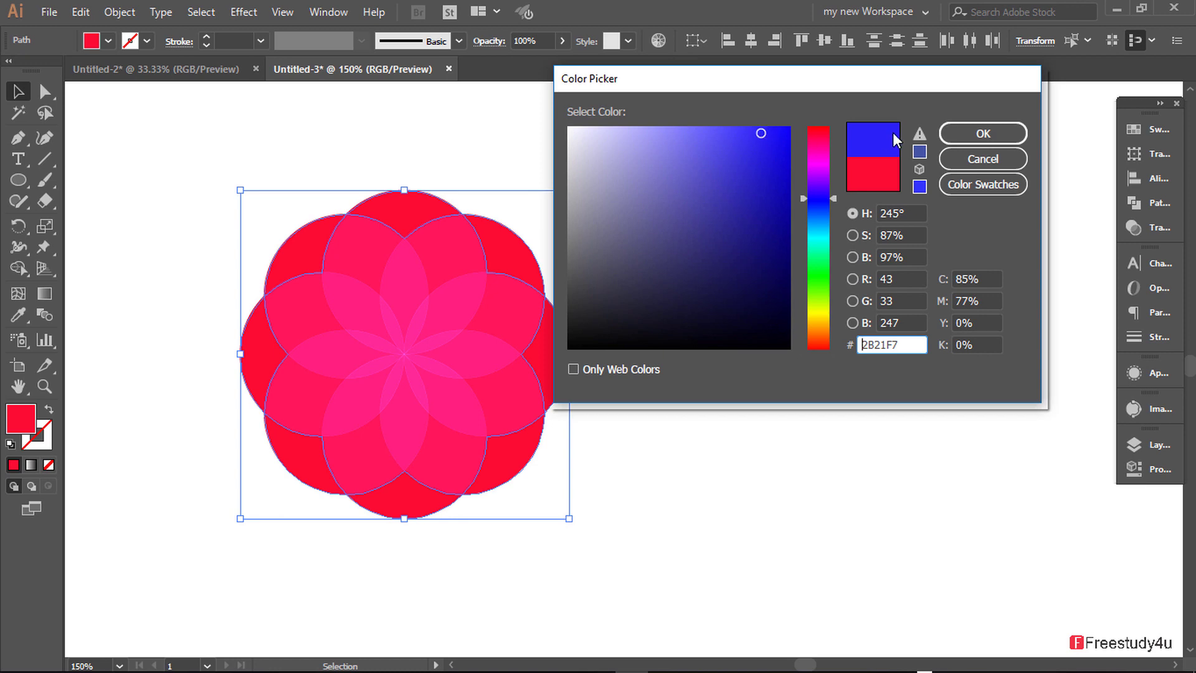
left_click(959, 132)
Recolour the top cap piece pink.
left_click(676, 189)
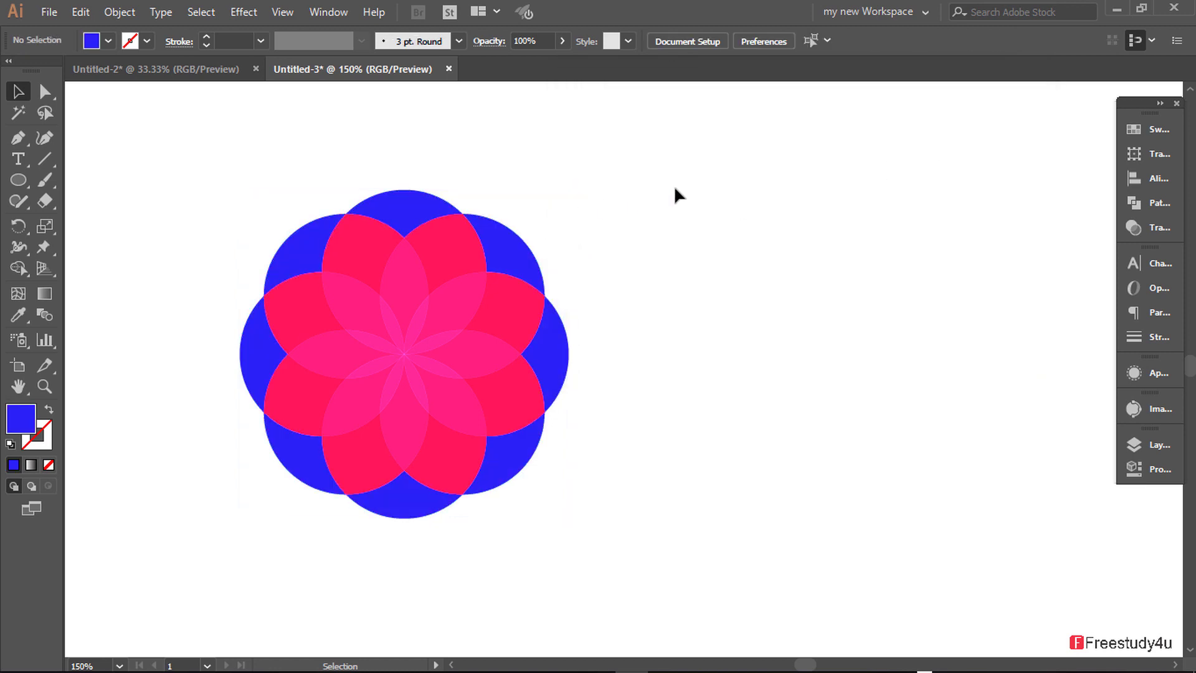
left_click(414, 201)
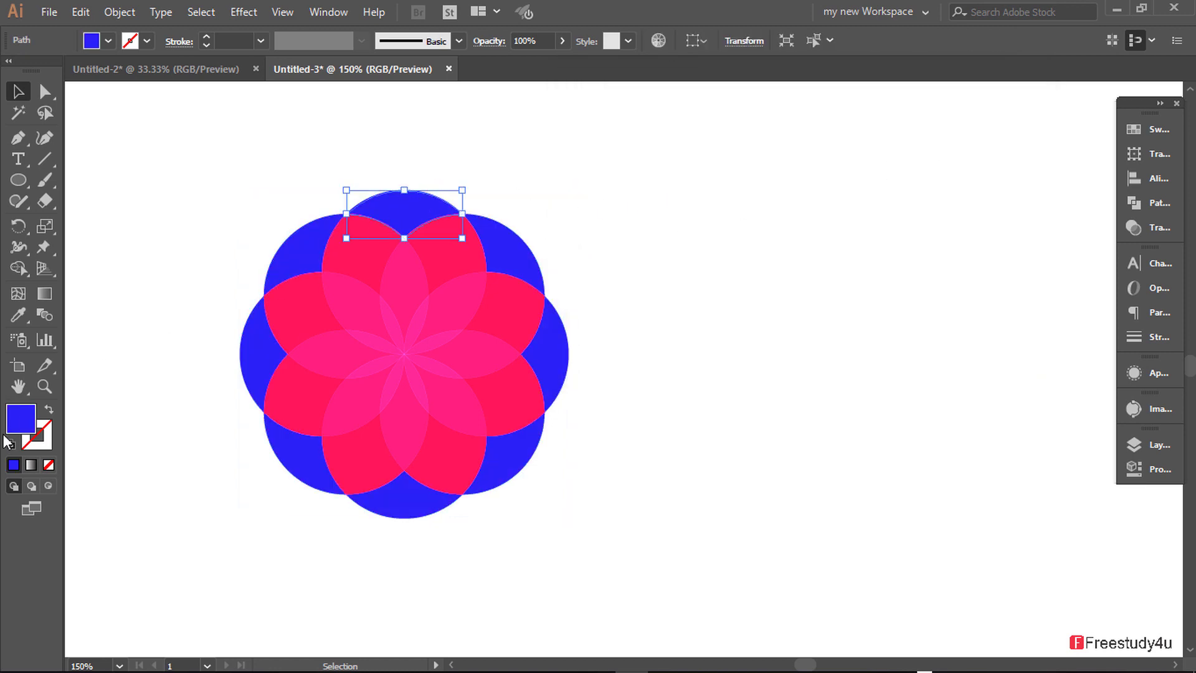
double_click(21, 418)
left_click_drag(819, 126, 811, 142)
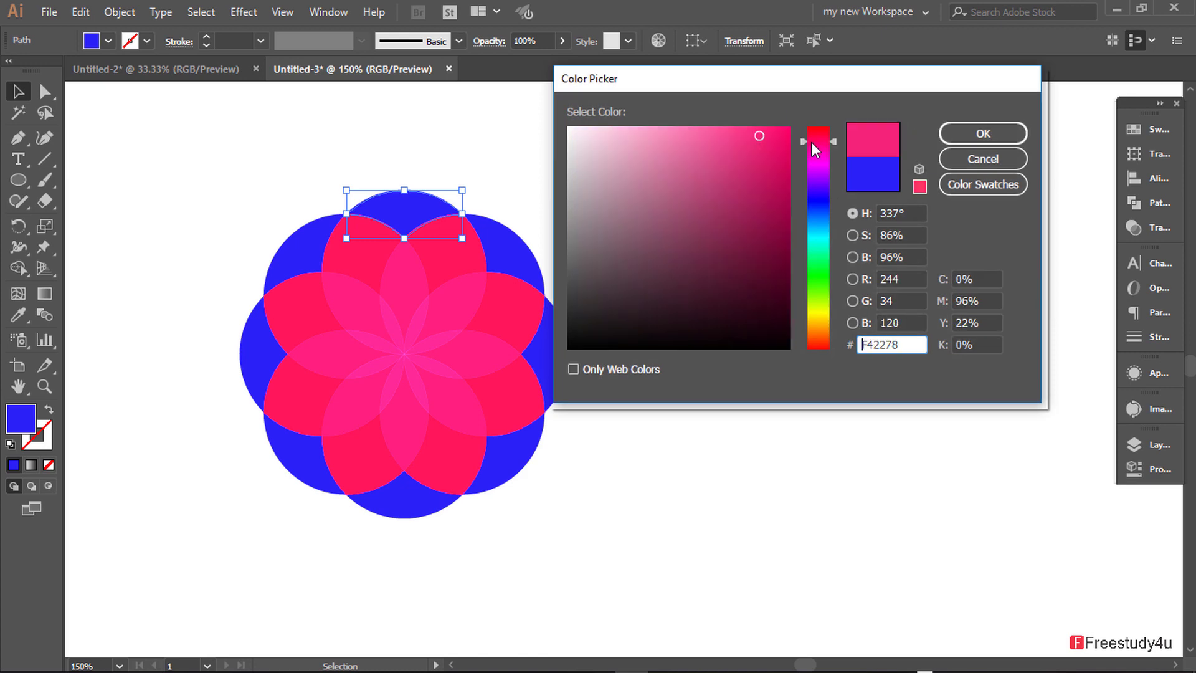
left_click(752, 152)
left_click(1009, 135)
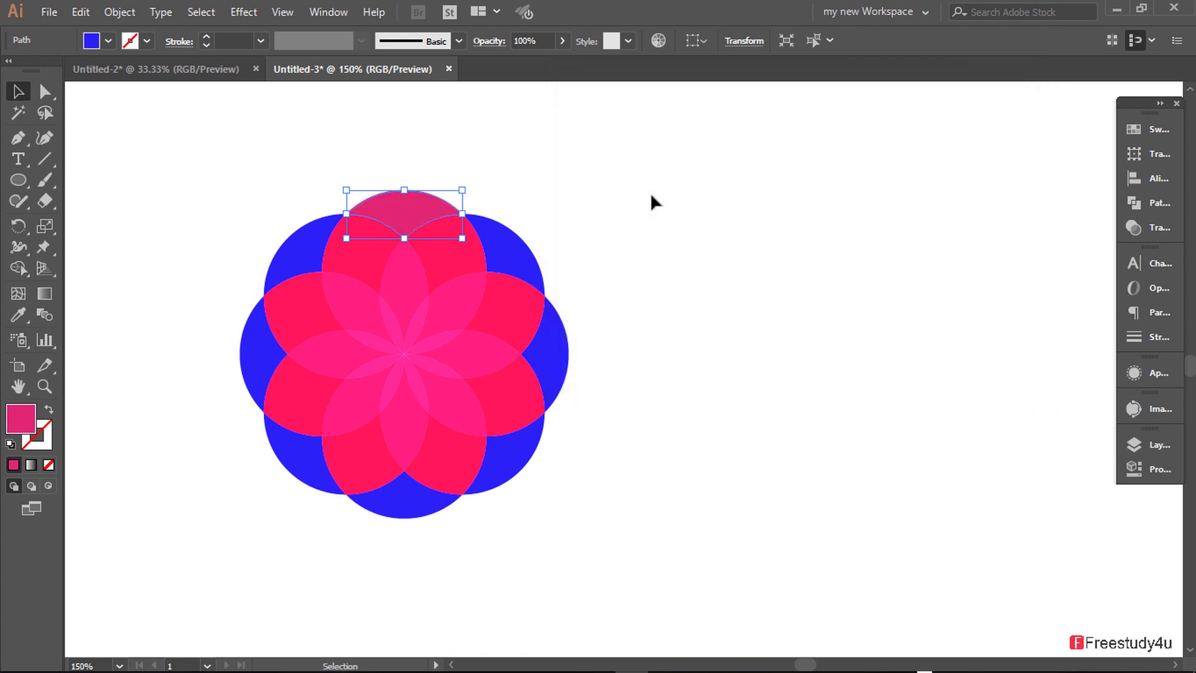
Recolour the upper-right cap piece green.
left_click(527, 250)
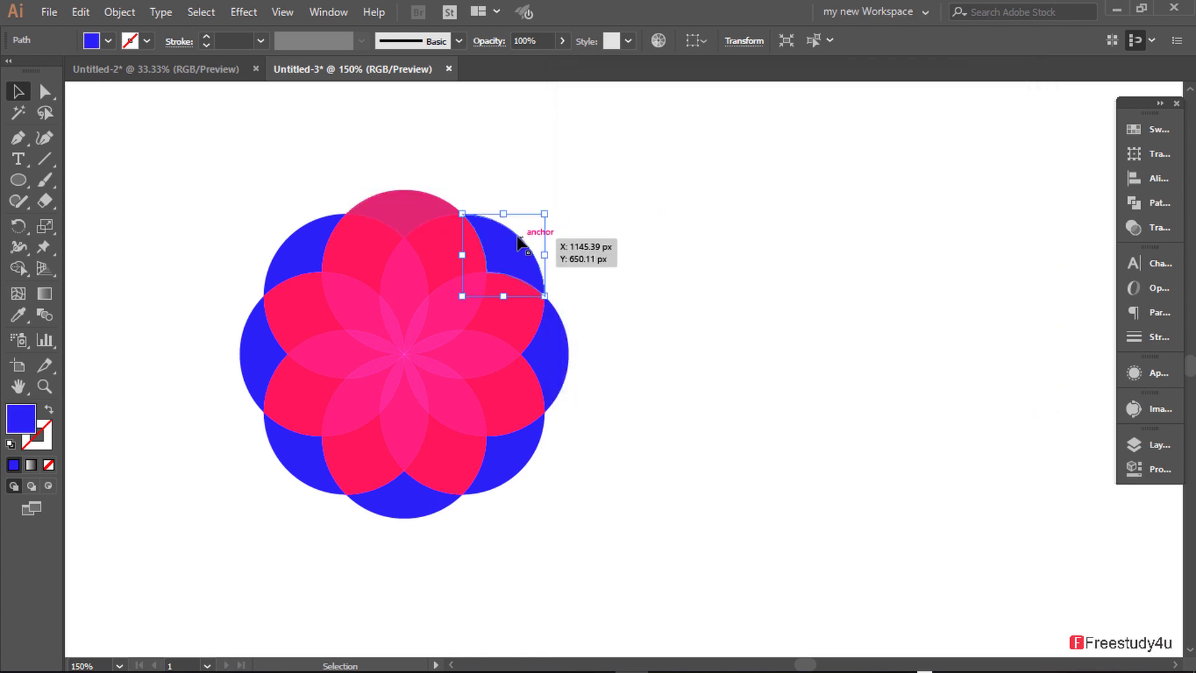
double_click(21, 418)
left_click(821, 253)
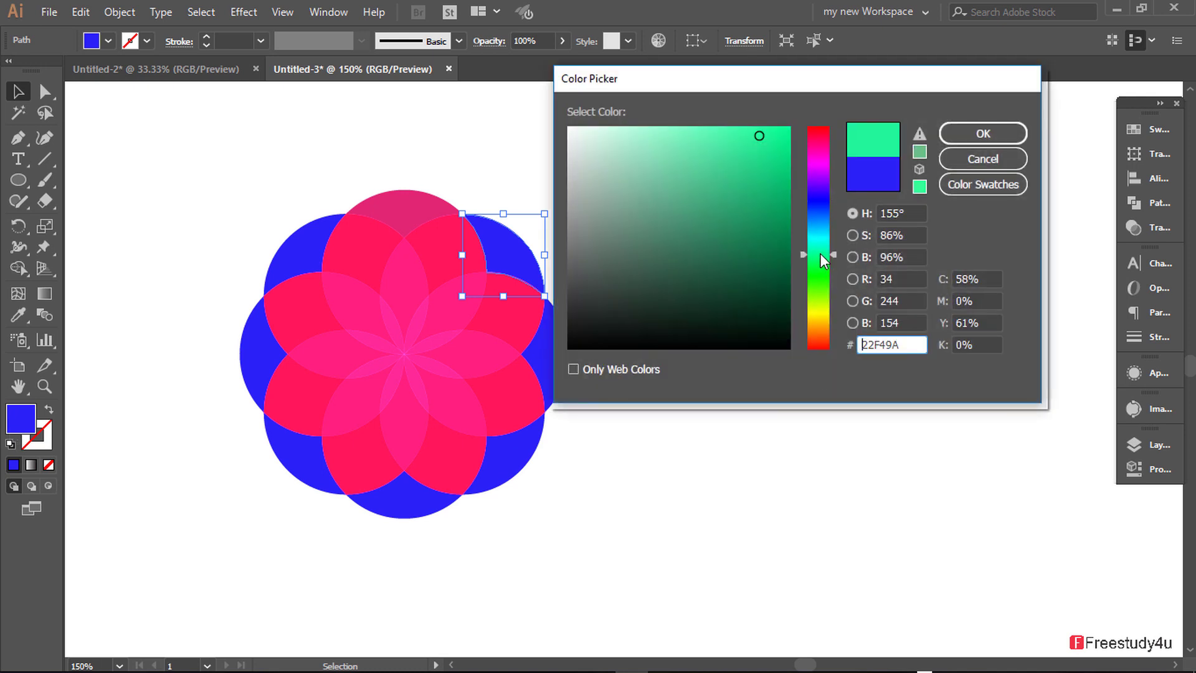
left_click(747, 206)
left_click(985, 133)
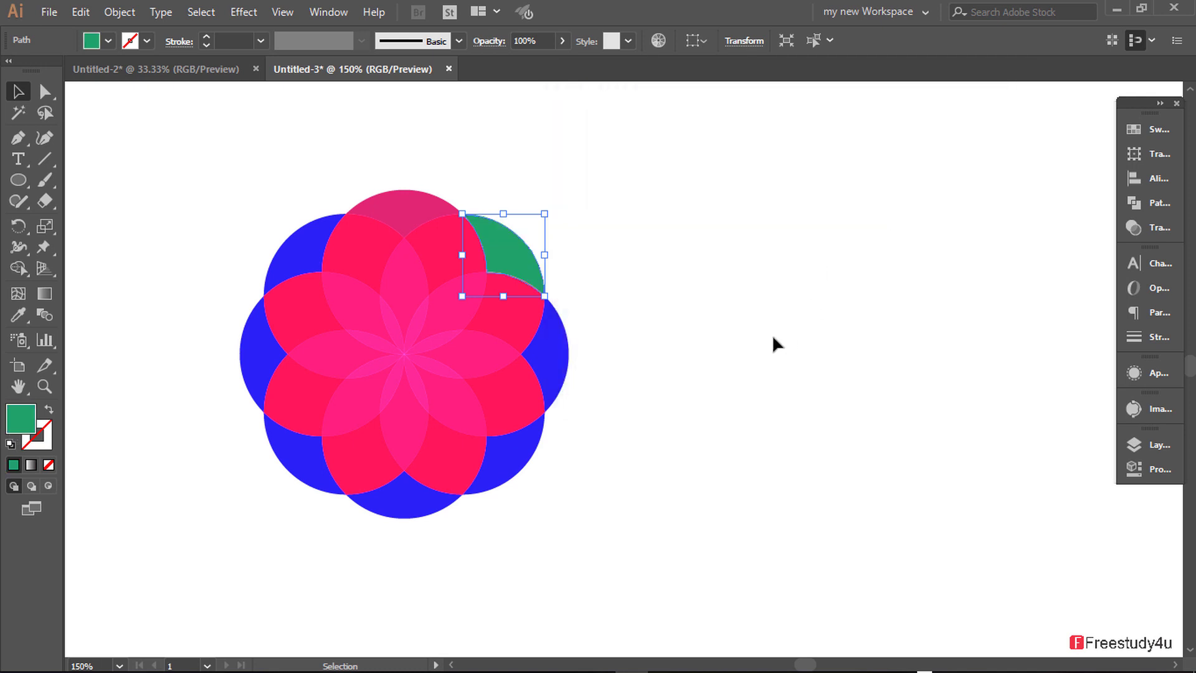
left_click(758, 337)
Recolour the right-hand cap piece red.
left_click(558, 352)
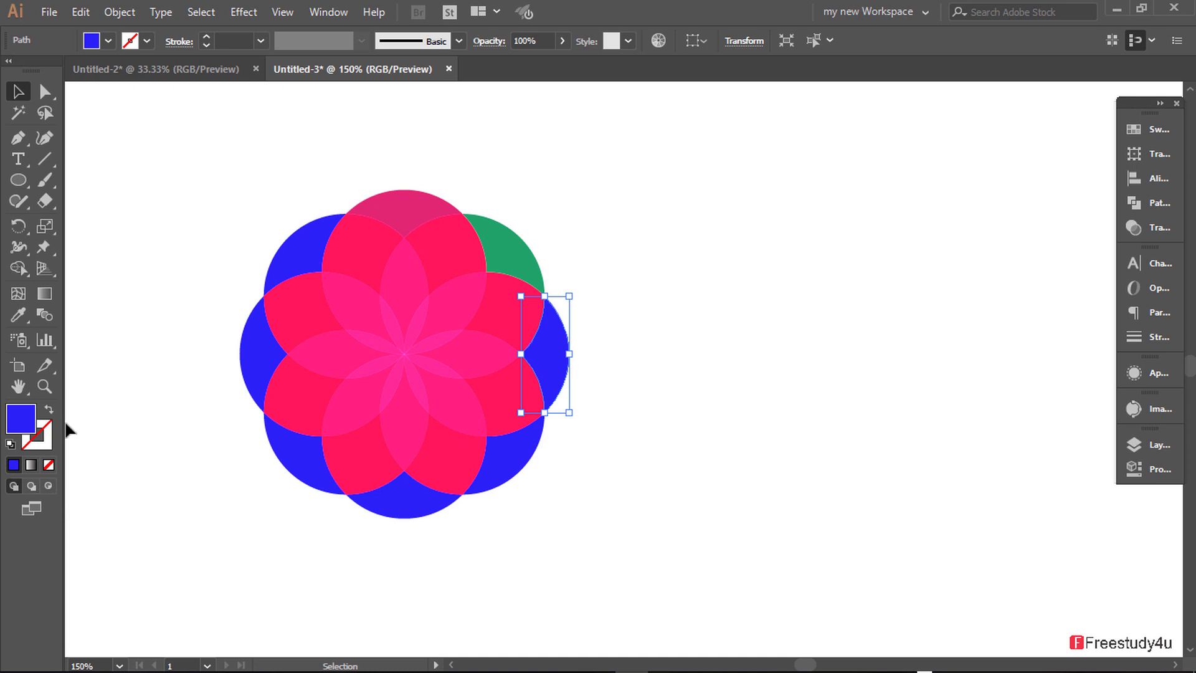
double_click(22, 418)
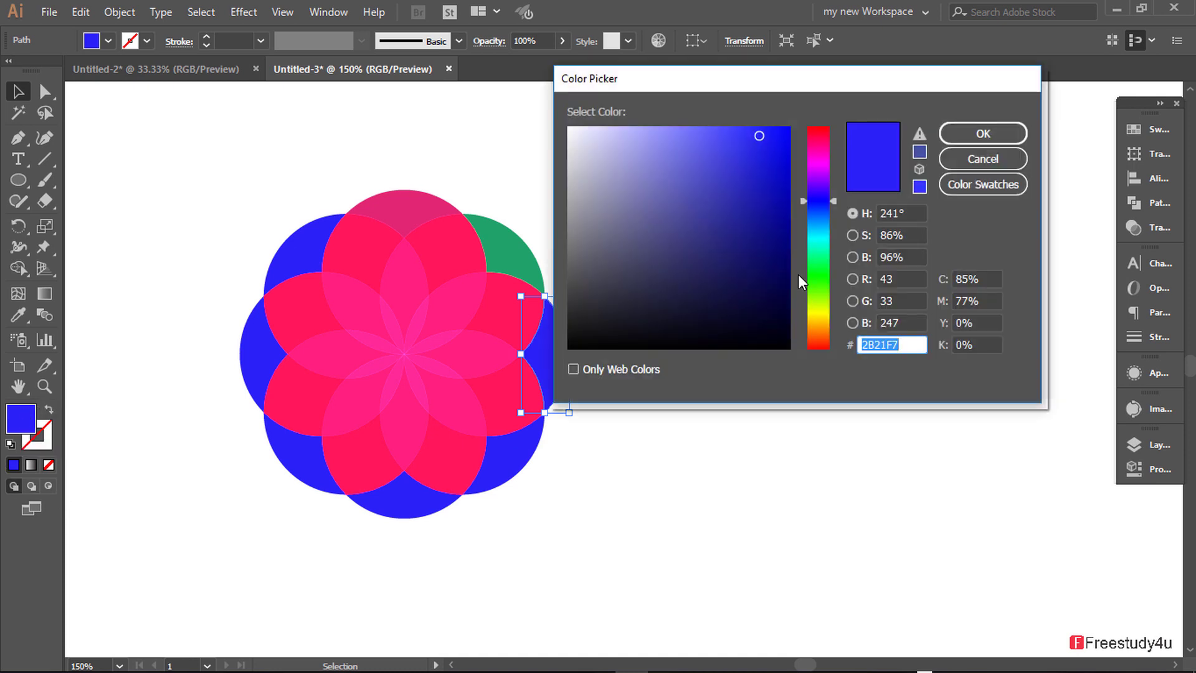
left_click(812, 133)
left_click(763, 136)
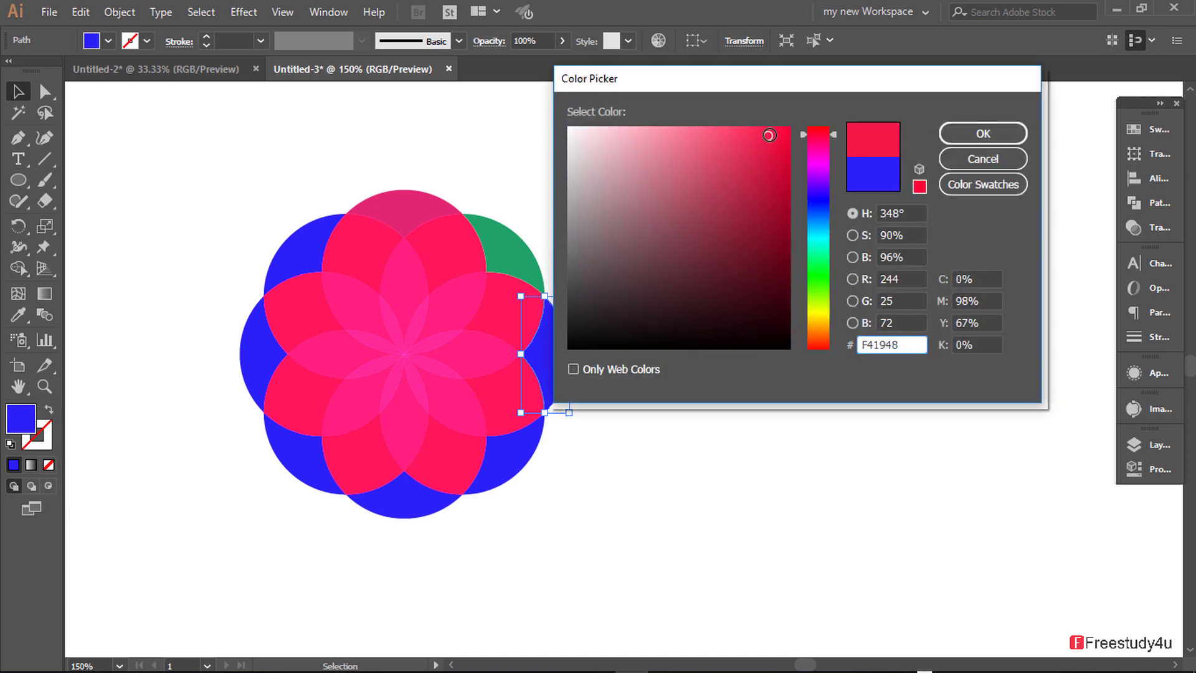
left_click(957, 133)
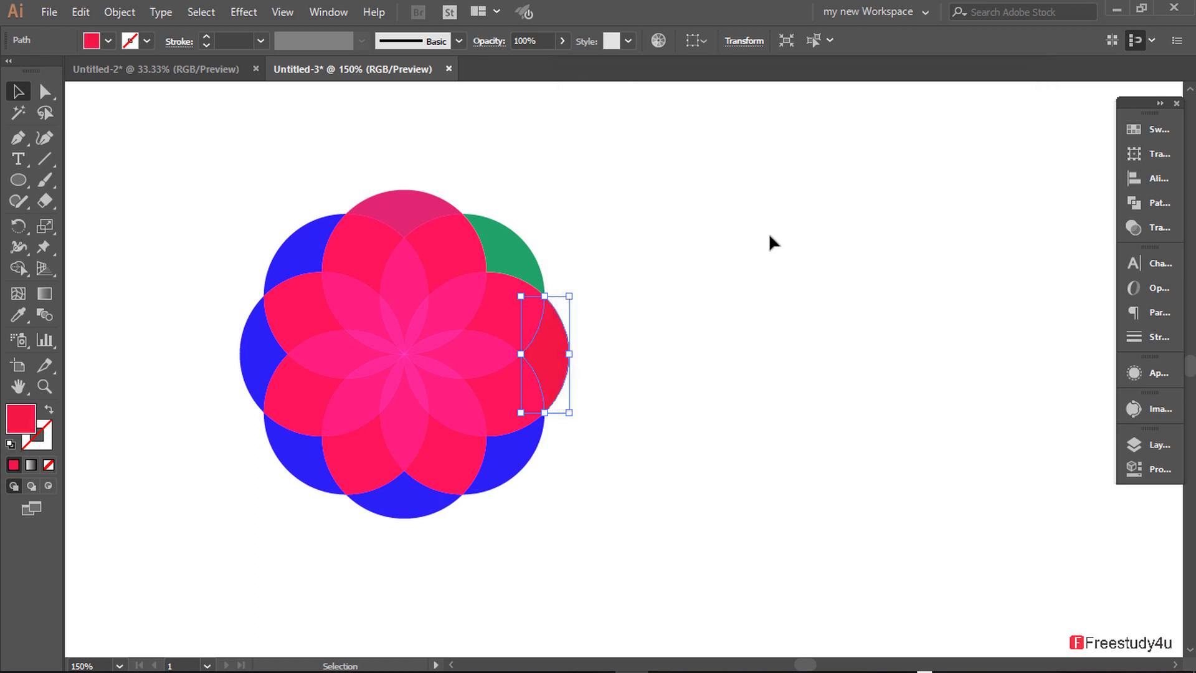
left_click(716, 263)
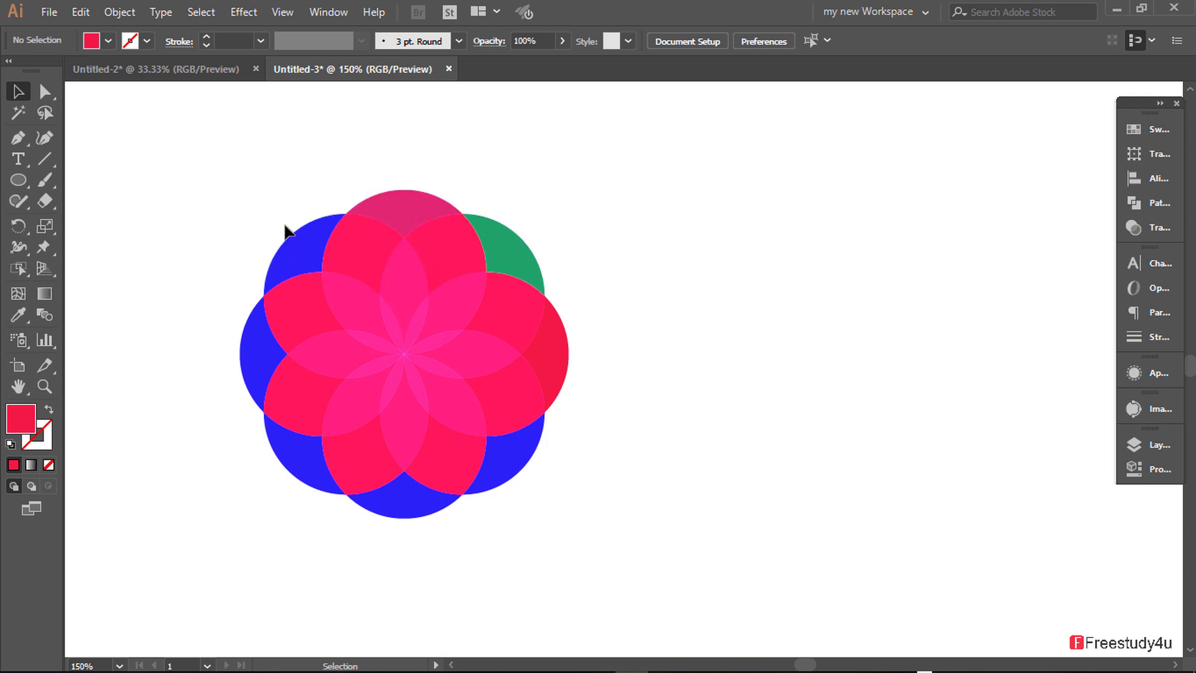
Delete the flower and draw a red ellipse about 174 by 120 px.
left_click_drag(253, 185, 648, 582)
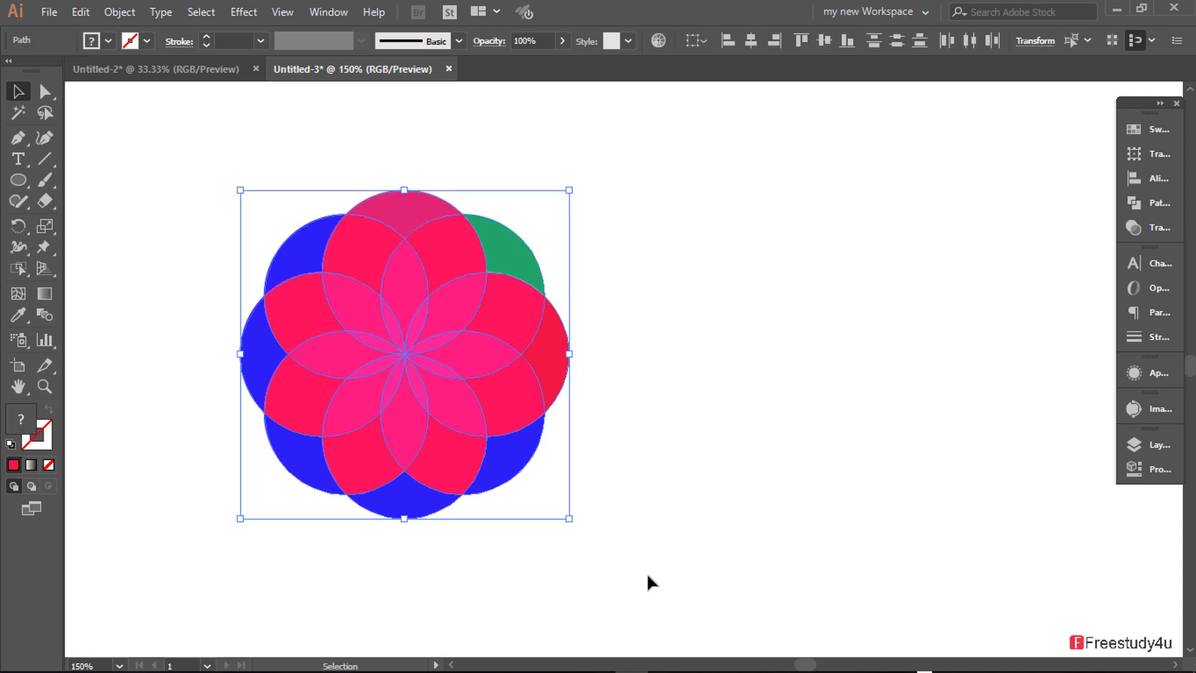
key("Delete")
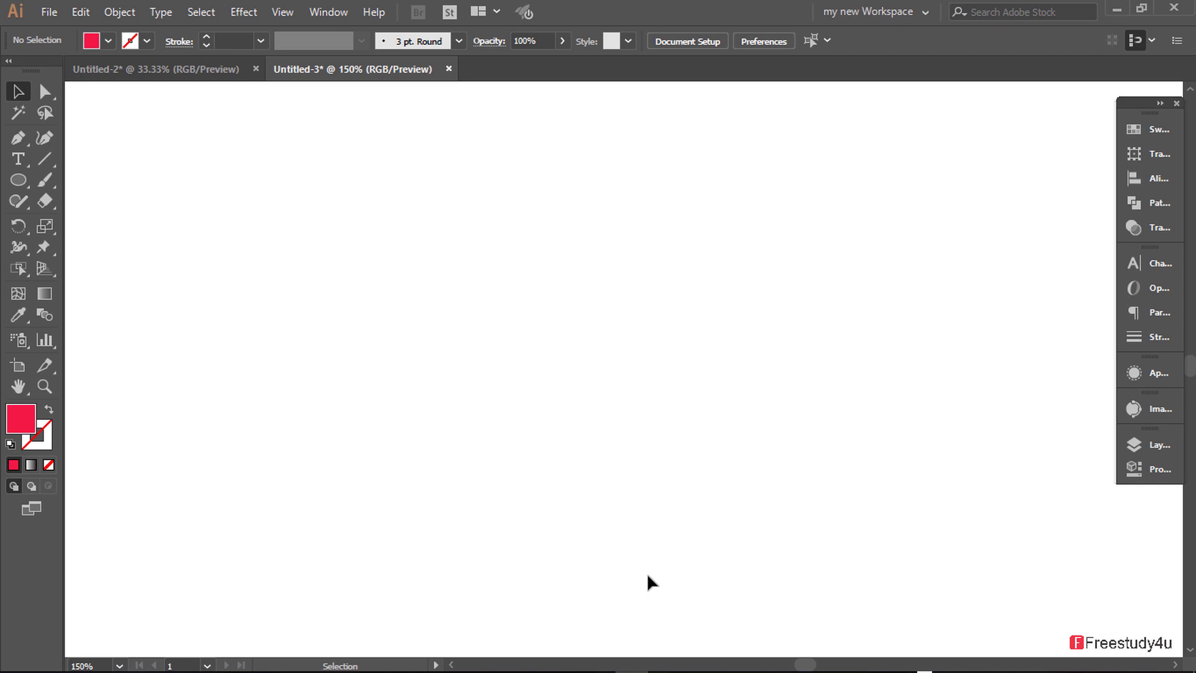
left_click(18, 180)
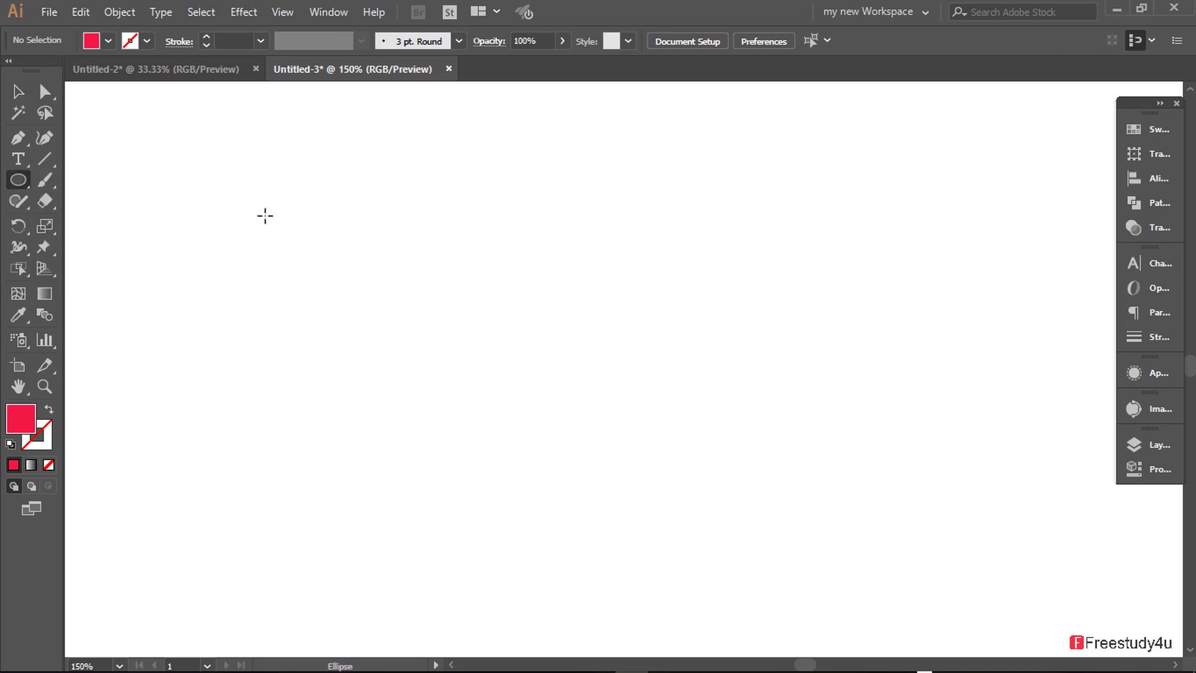
left_click_drag(241, 215, 469, 372)
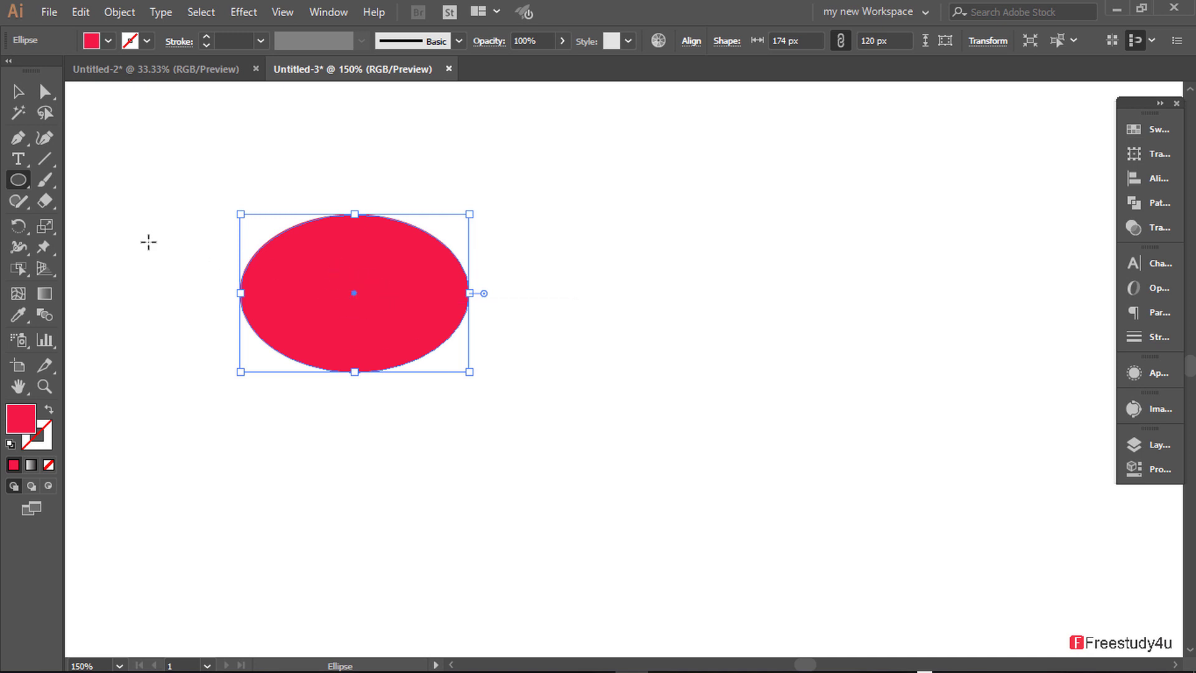
left_click(18, 226)
left_click(67, 232)
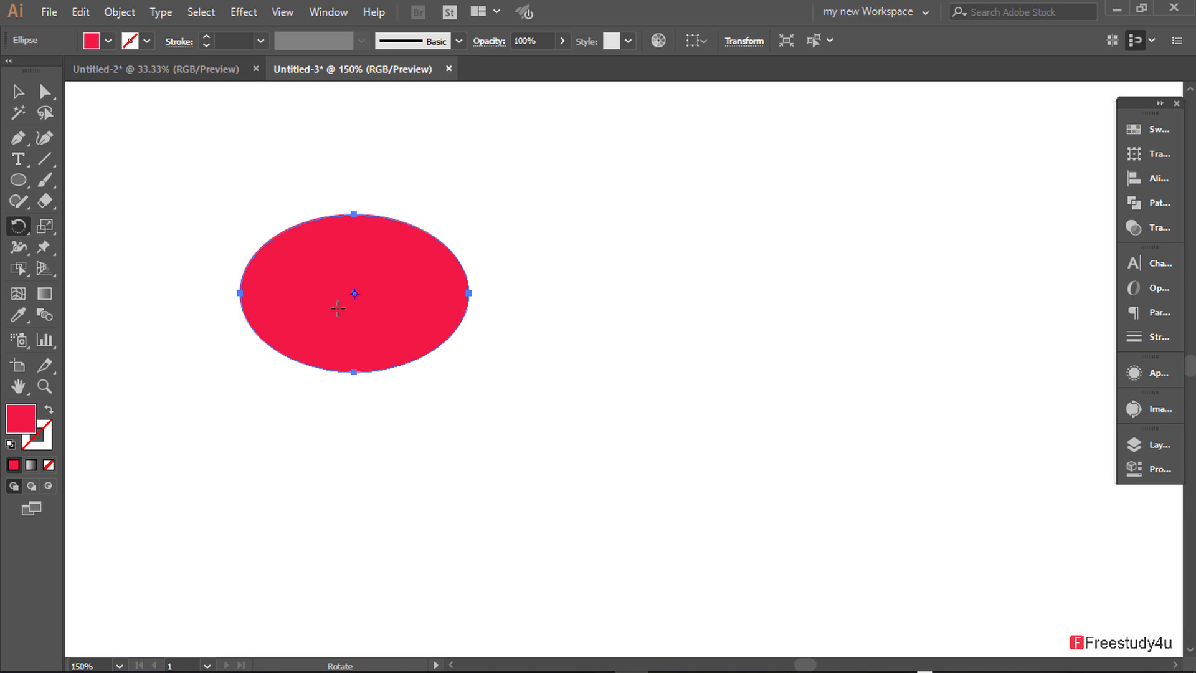
Copy the ellipse rotated 180° around its right edge, then select both ellipses.
left_click(449, 294)
mouse_move(240, 299)
left_mouse_down()
mouse_move(425, 191)
mouse_move(593, 287)
left_mouse_up()
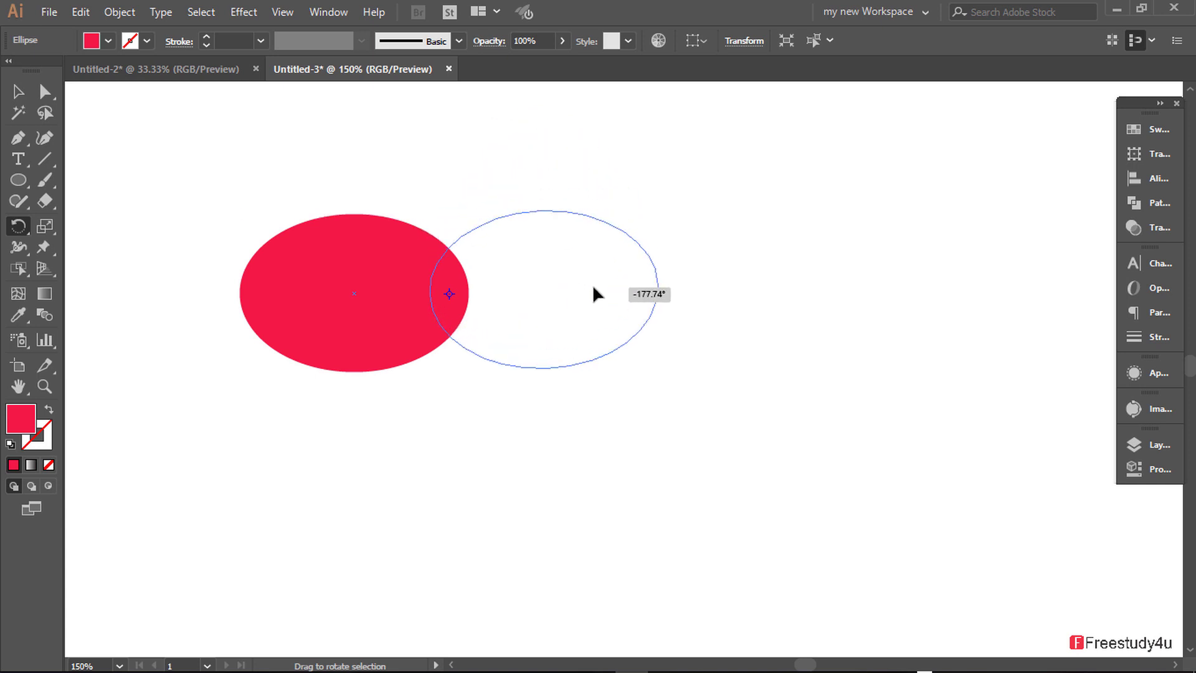
left_click_drag(593, 288, 593, 302)
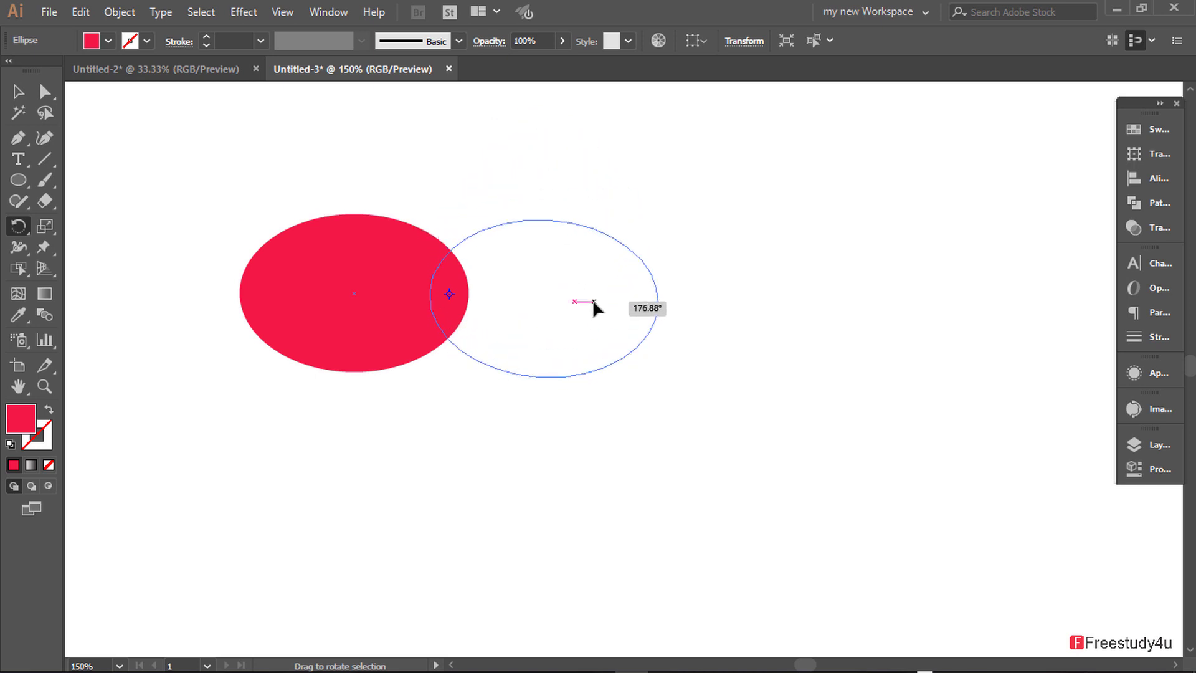
key("shift")
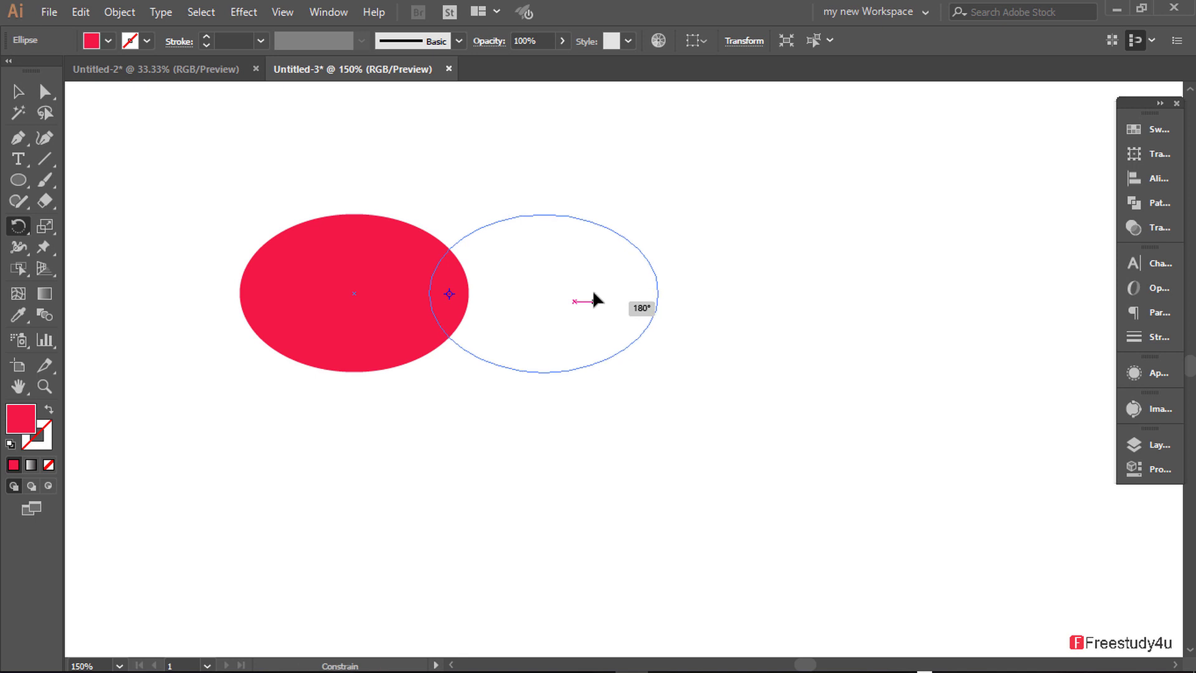
key("alt")
left_click_drag(594, 294, 593, 295)
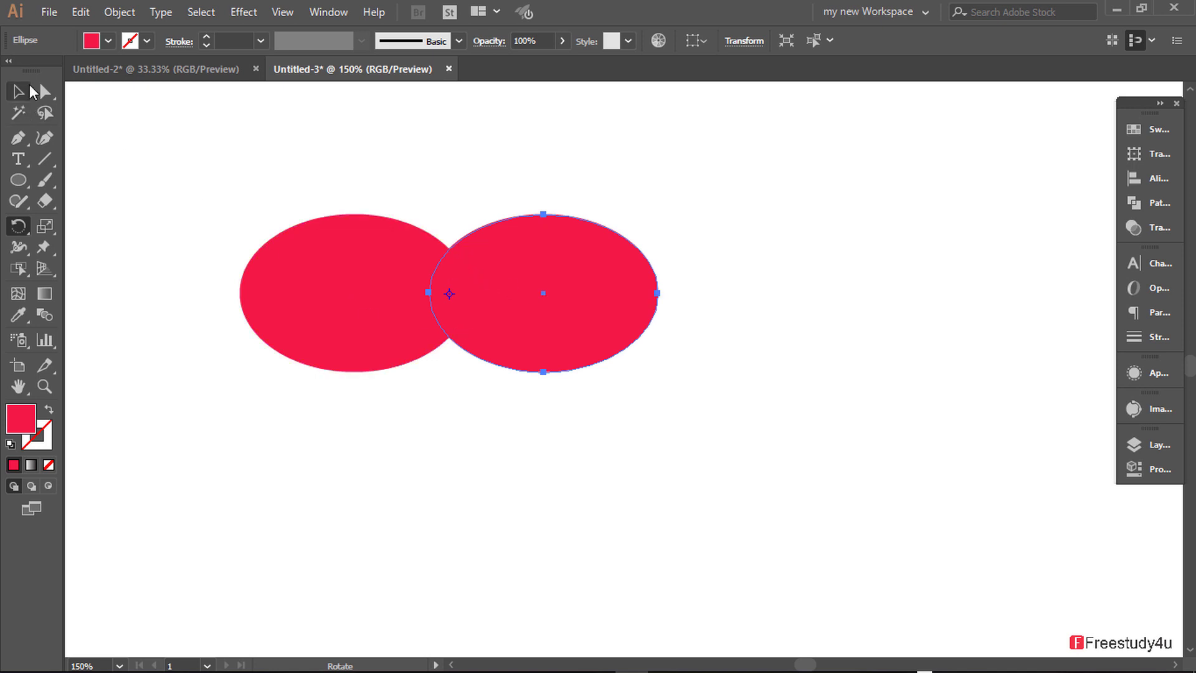
left_click(19, 91)
left_click_drag(261, 152, 664, 417)
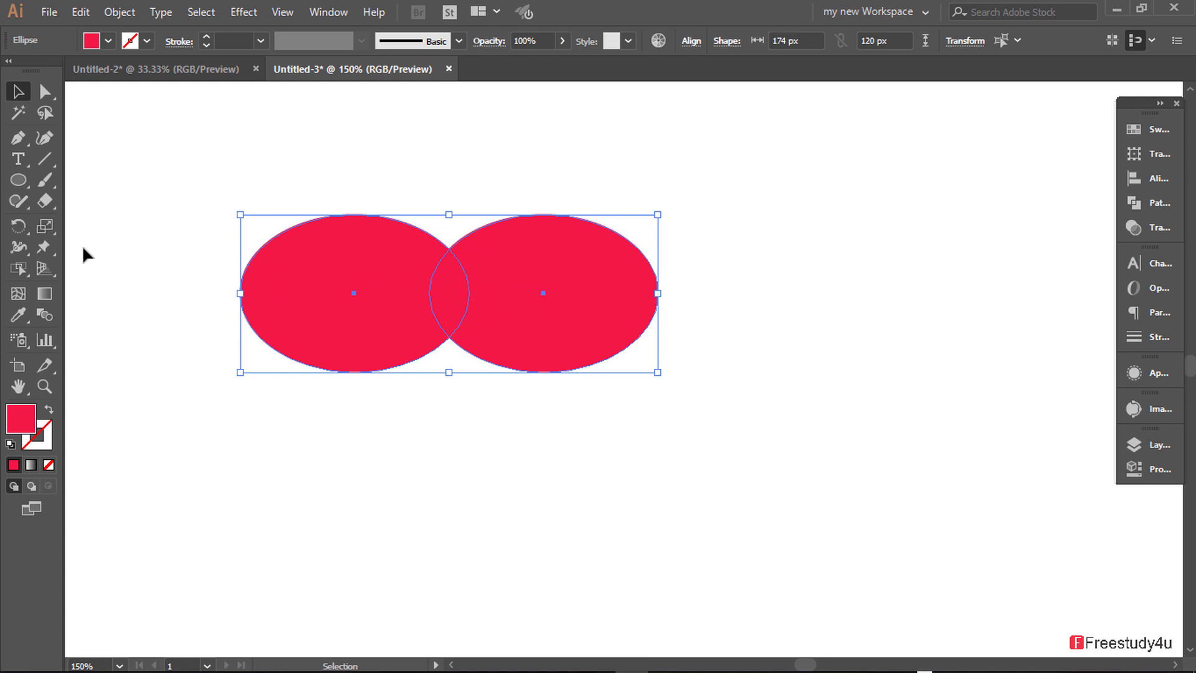
Use Shape Builder to delete both ellipses' outer parts, keeping only the lens overlap.
left_click(18, 247)
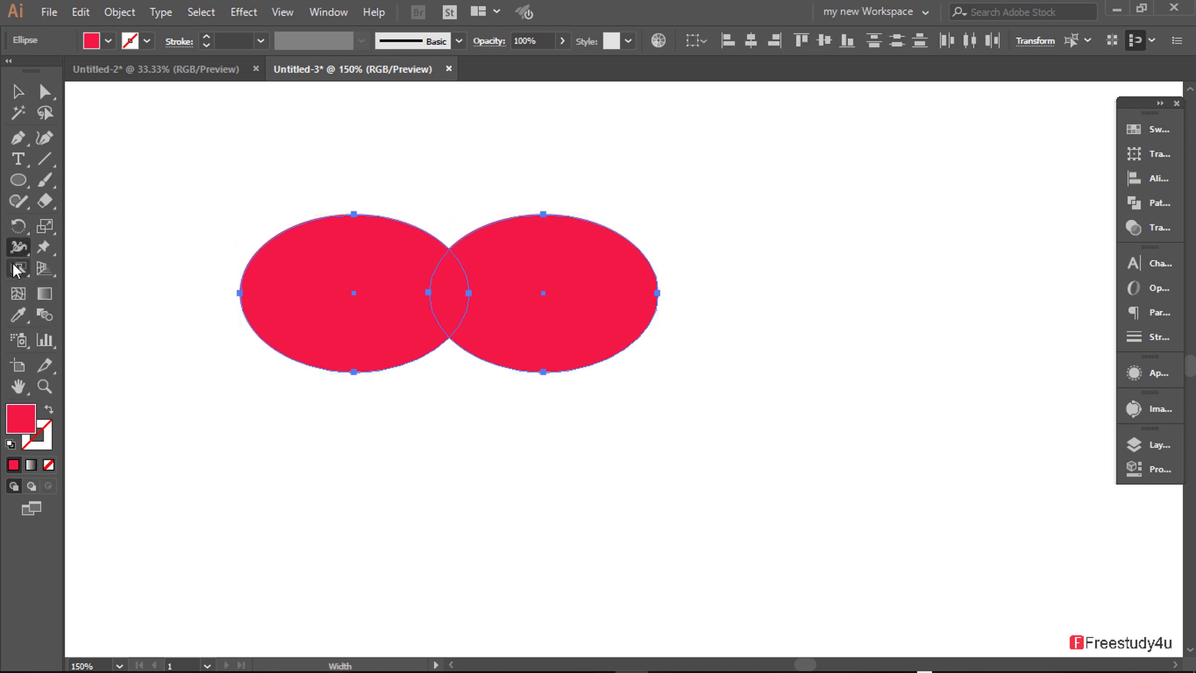
left_click_drag(17, 271, 123, 272)
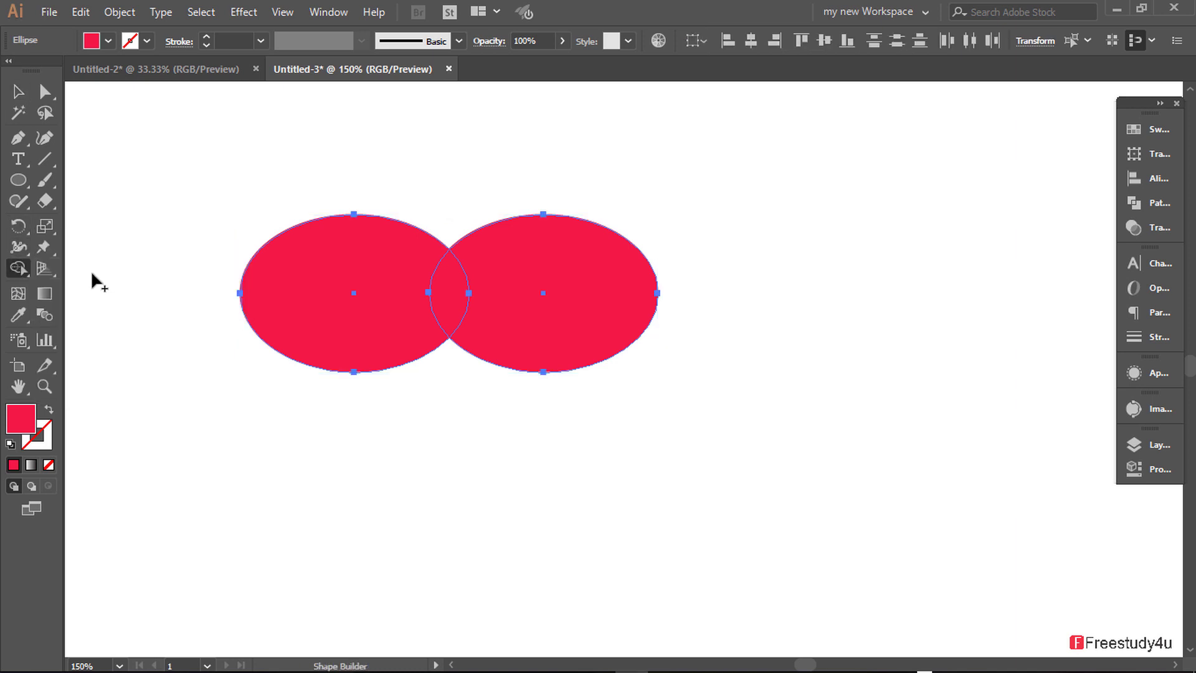
left_click(373, 272, "alt")
left_click(579, 283, "alt")
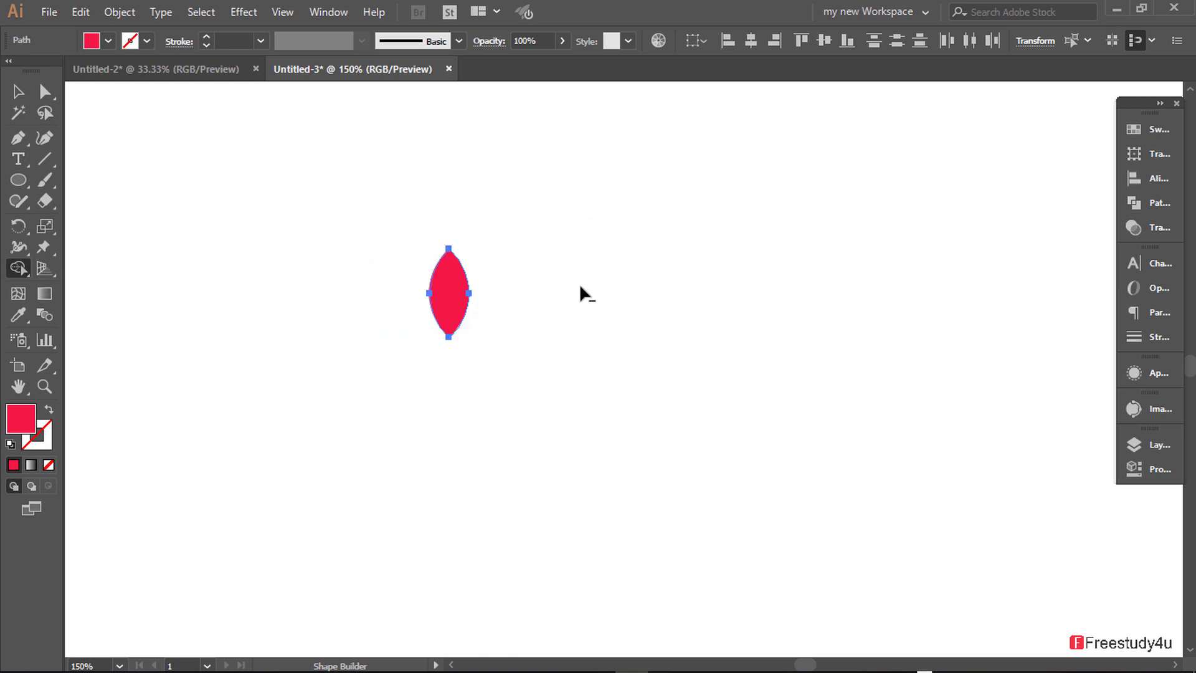
left_click(18, 91)
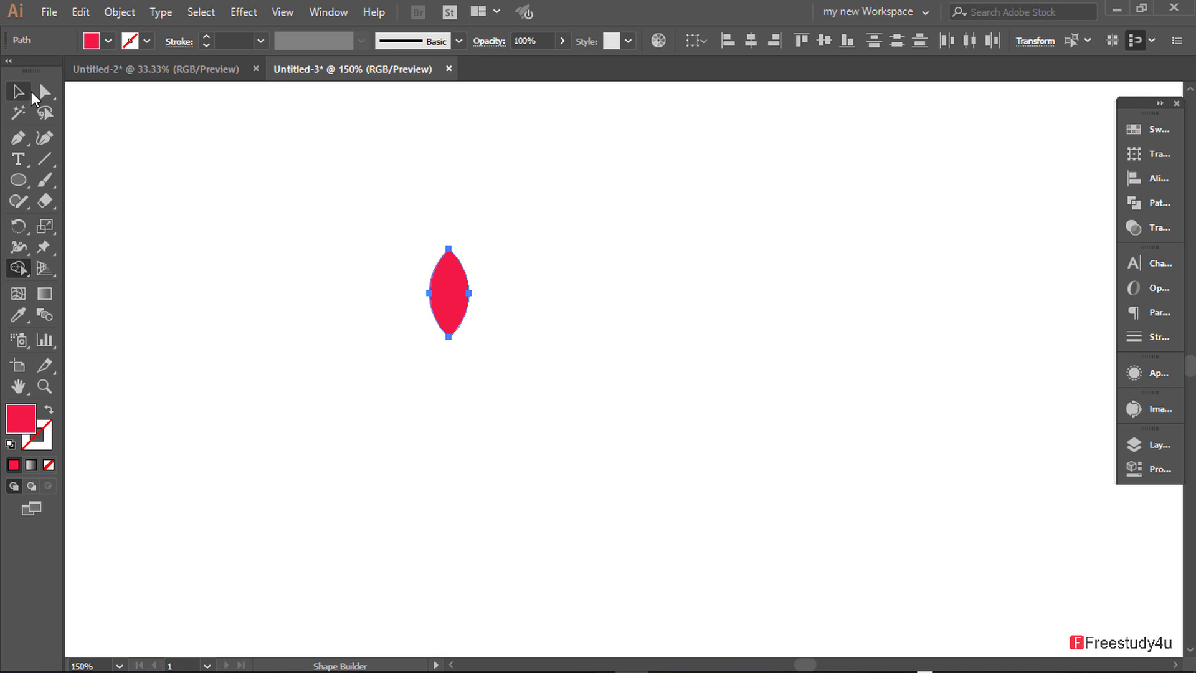
left_click(178, 174)
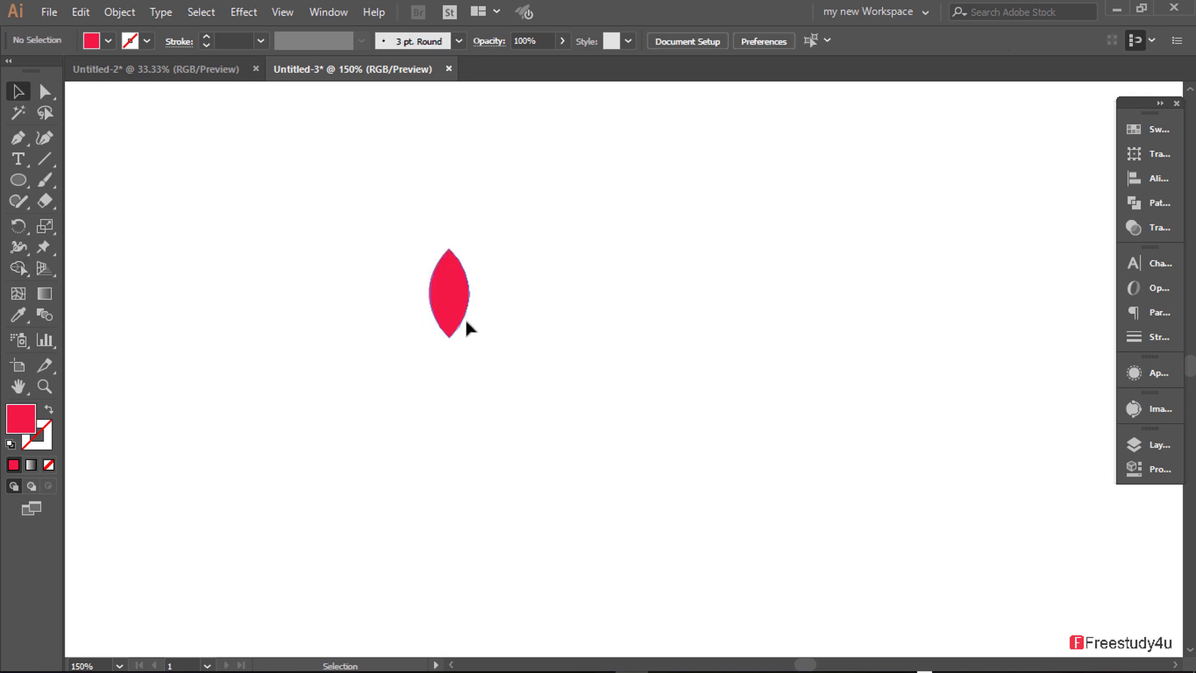
Rotate a copy of the leaf 18° around its tip with Preview on.
scroll(465, 319, "up", 2)
left_click(18, 228)
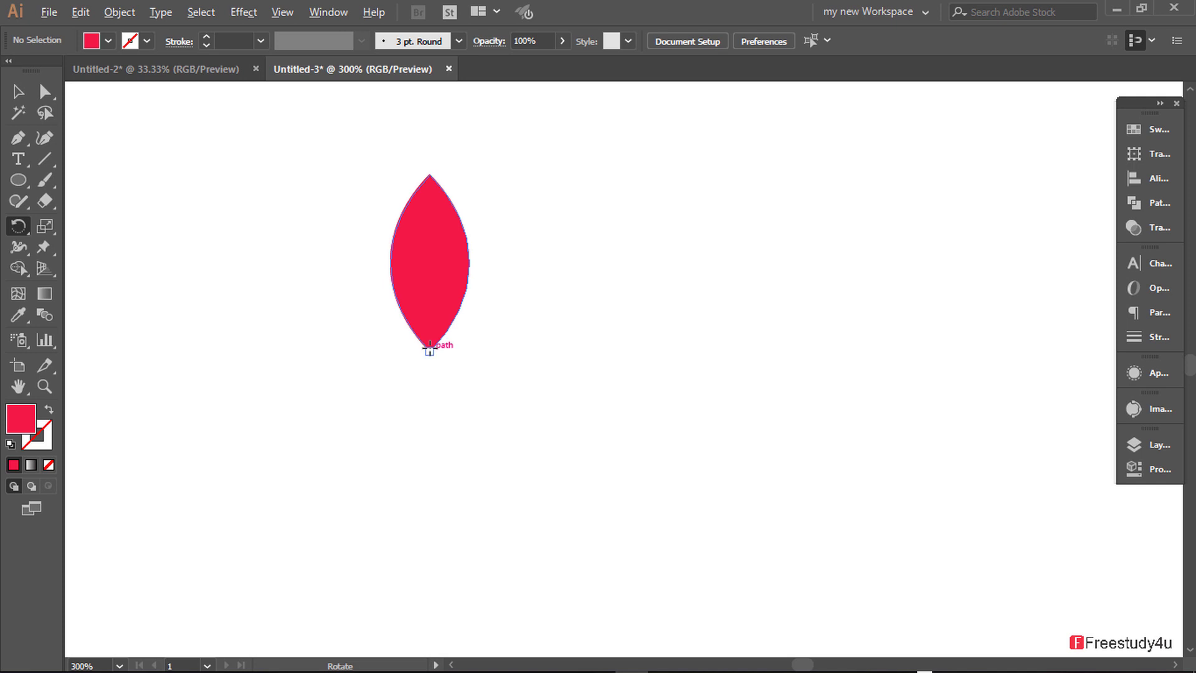
left_click(430, 349, "alt")
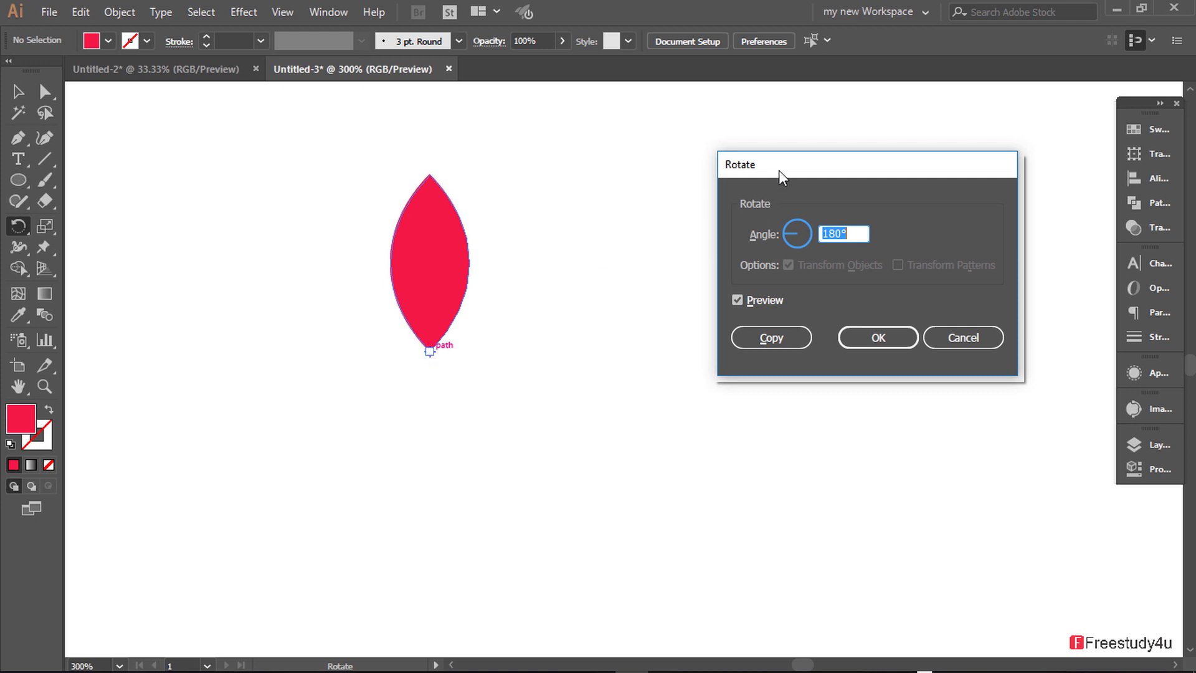
left_click_drag(779, 170, 685, 147)
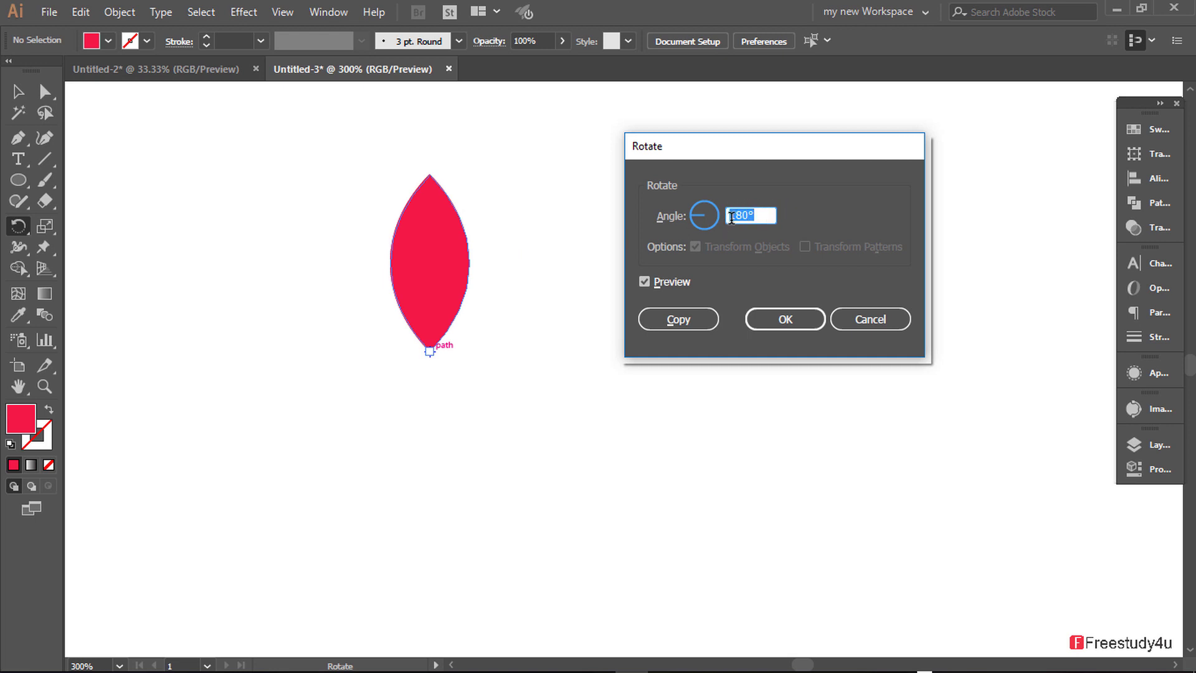
left_click(765, 214)
key("BackSpace")
key("BackSpace")
left_click(647, 281)
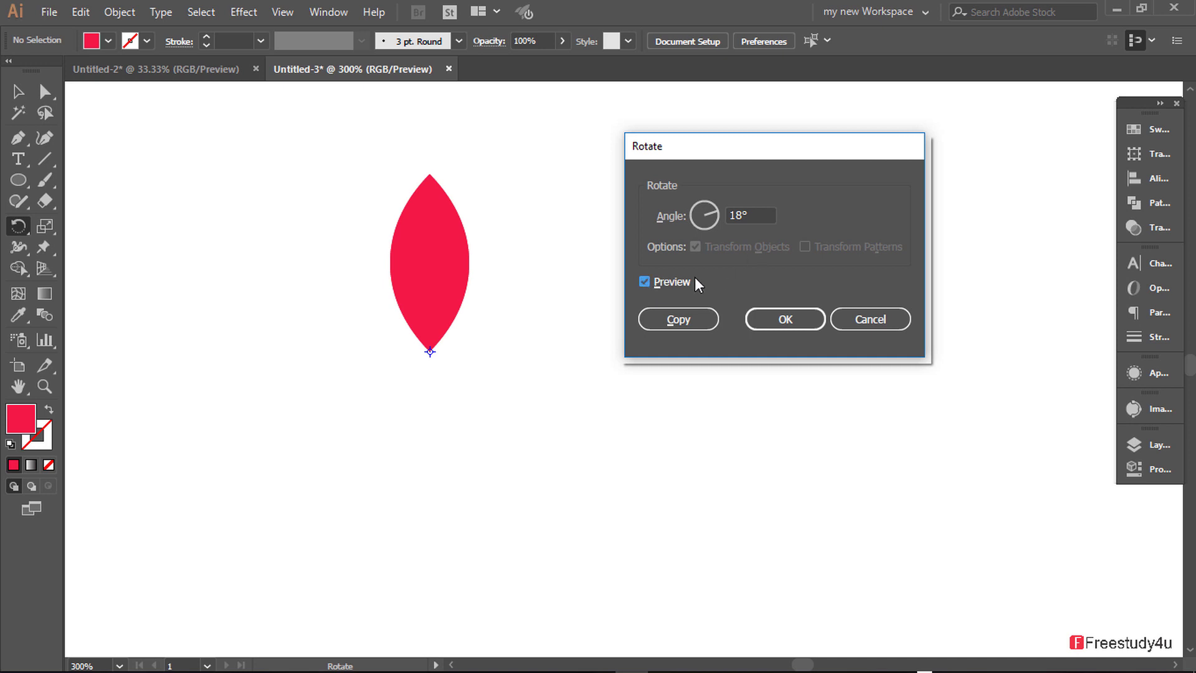
left_click(645, 282)
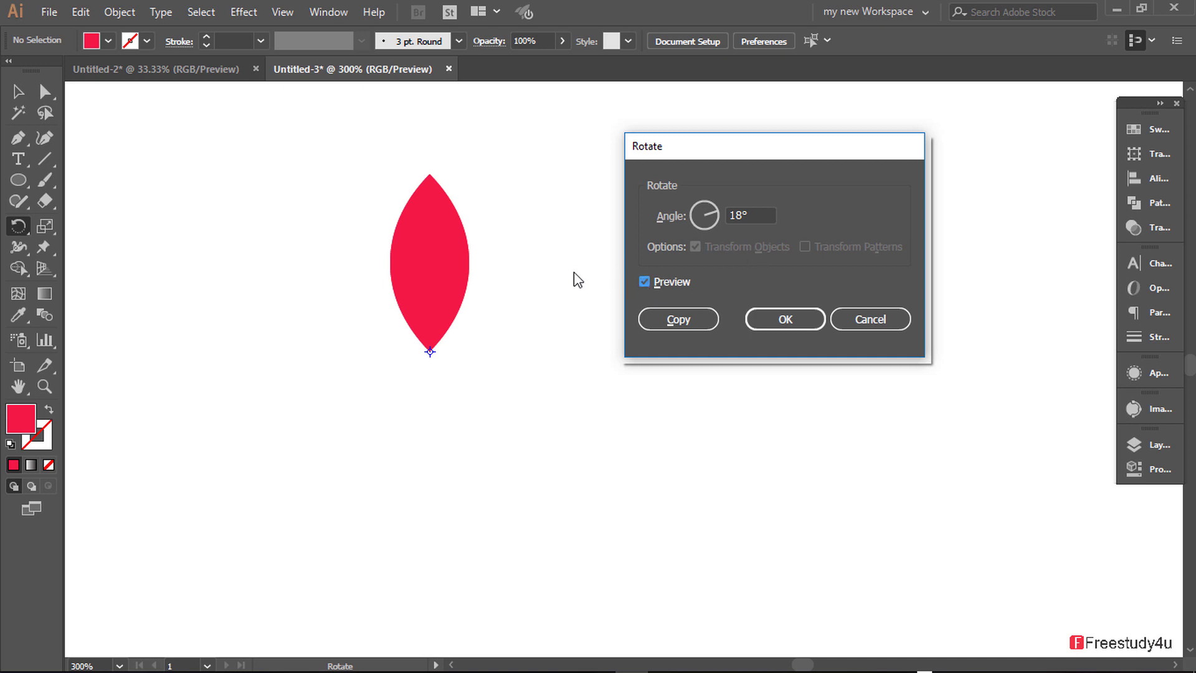
left_click(684, 318)
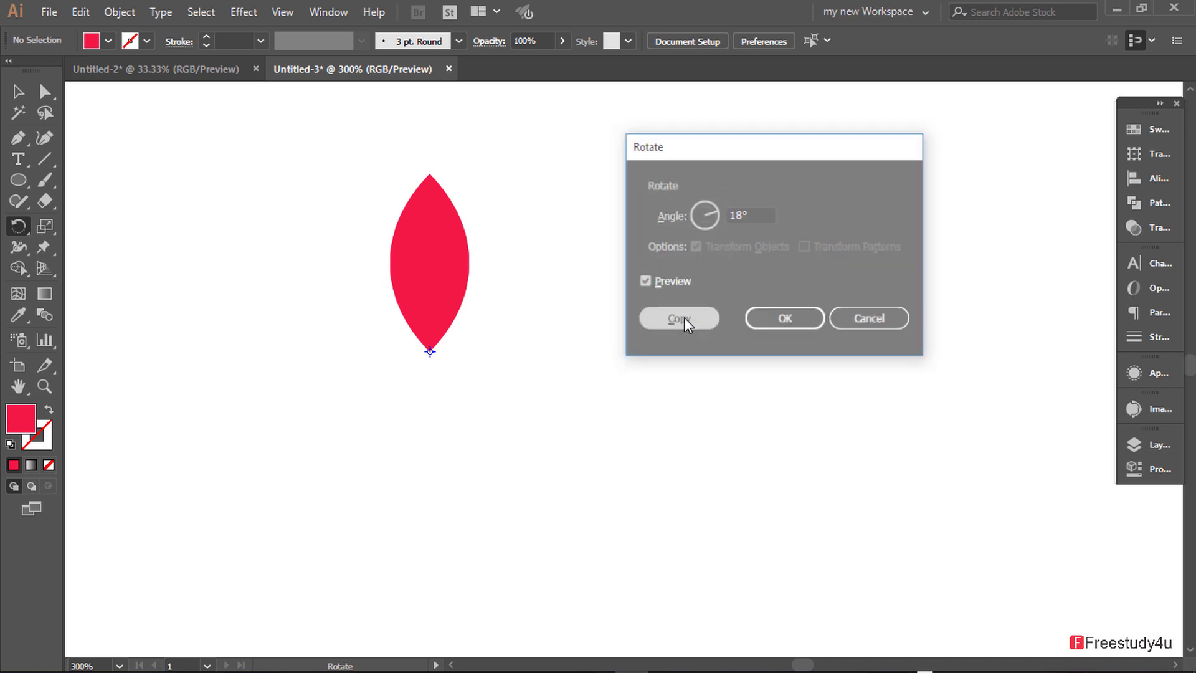
Drag the leaf copies apart, undo, delete the extra copy and reselect the leaf.
left_click(18, 92)
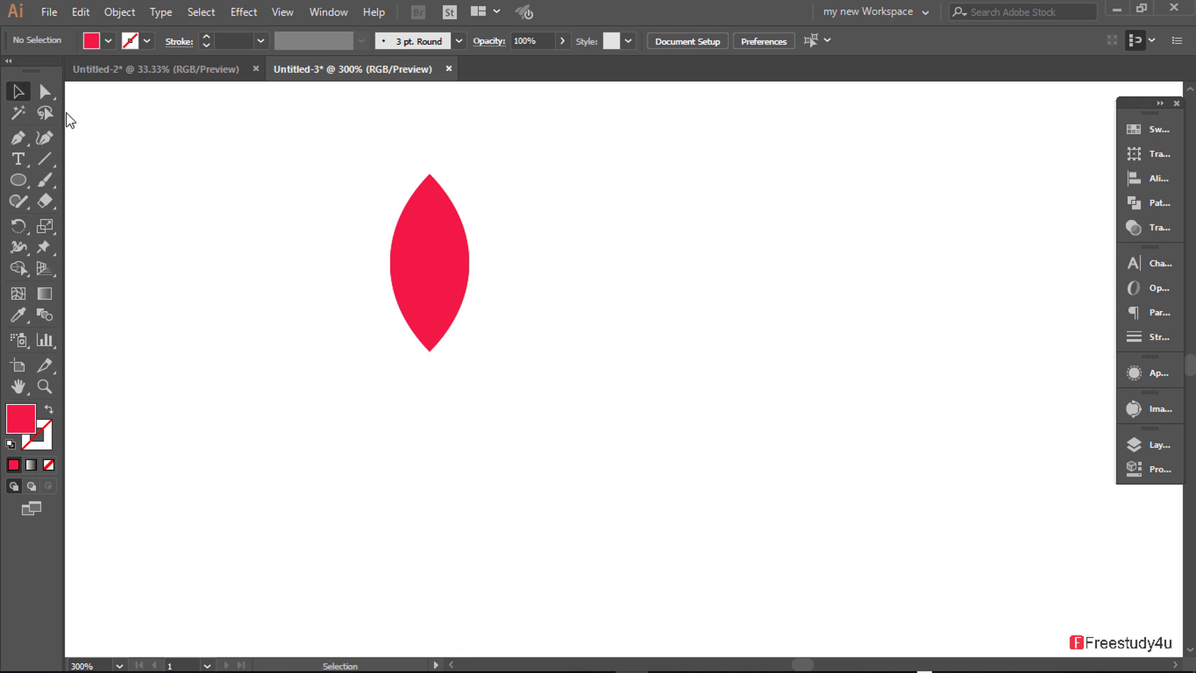
mouse_move(429, 251)
left_mouse_down()
mouse_move(530, 289)
mouse_move(839, 325)
left_mouse_up()
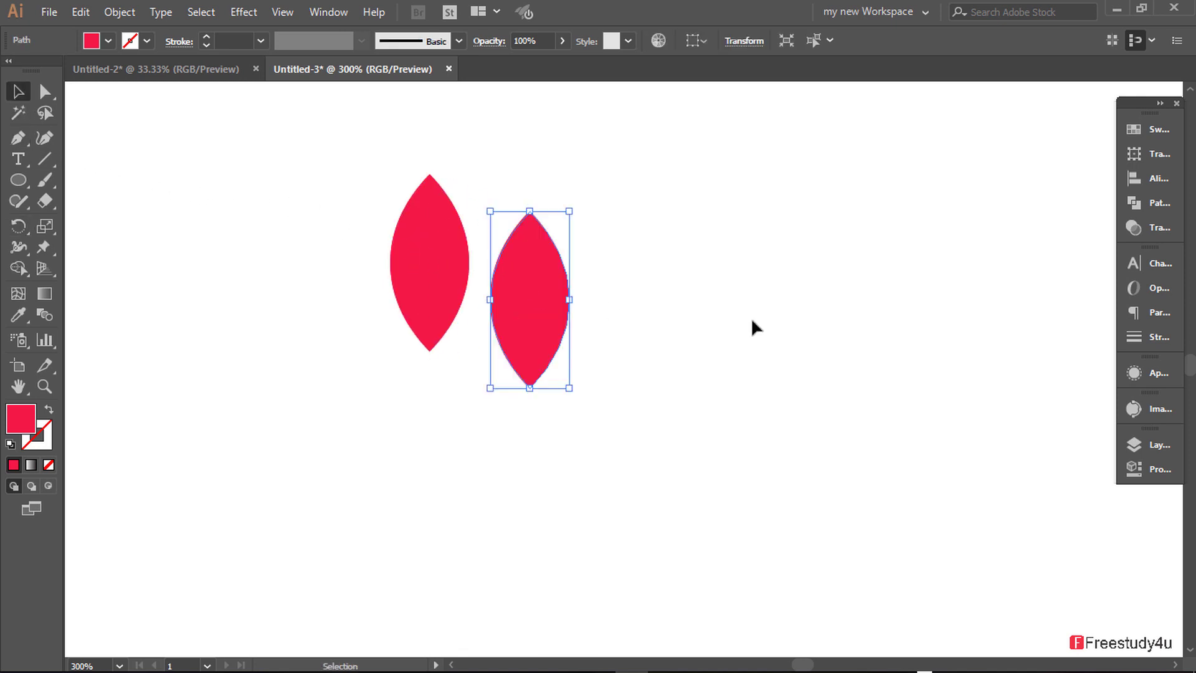
left_click_drag(428, 294, 285, 280)
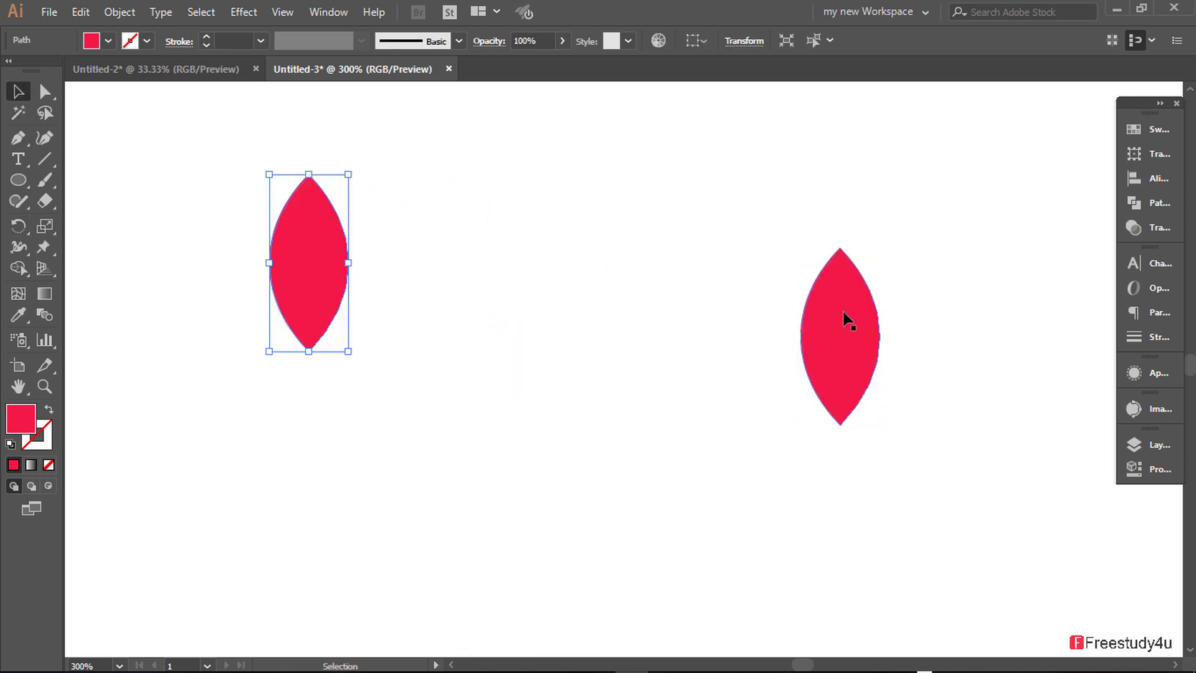
key("ctrl+z")
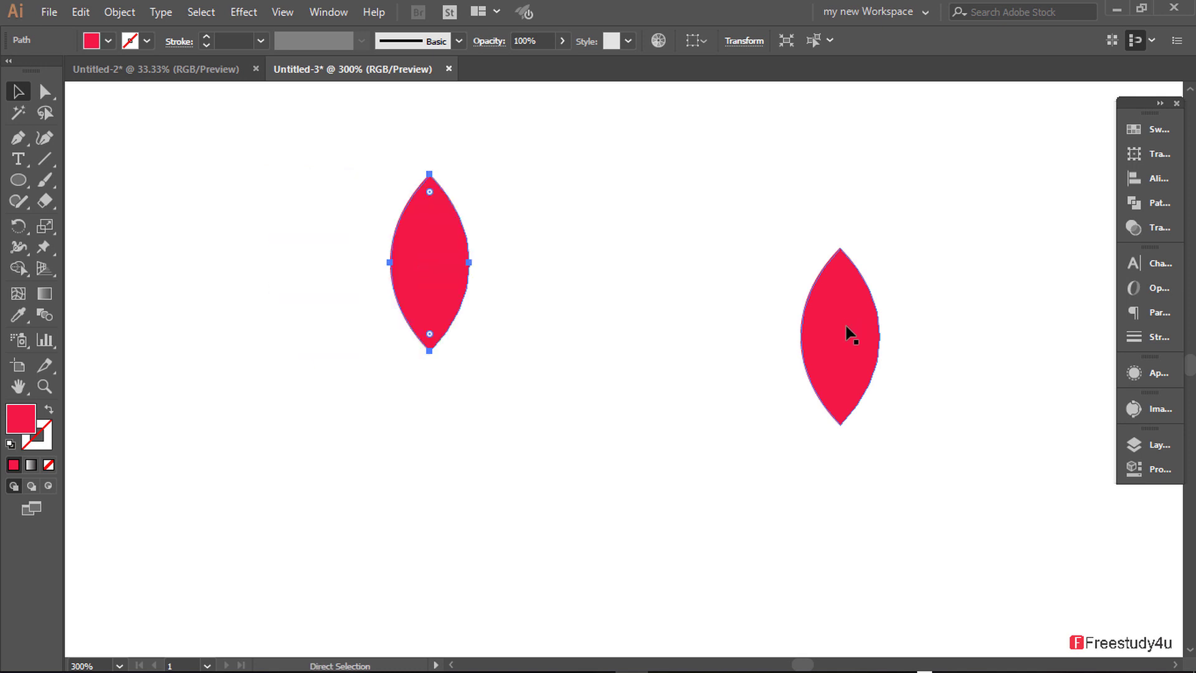
key("v")
left_click(845, 323)
key("Delete")
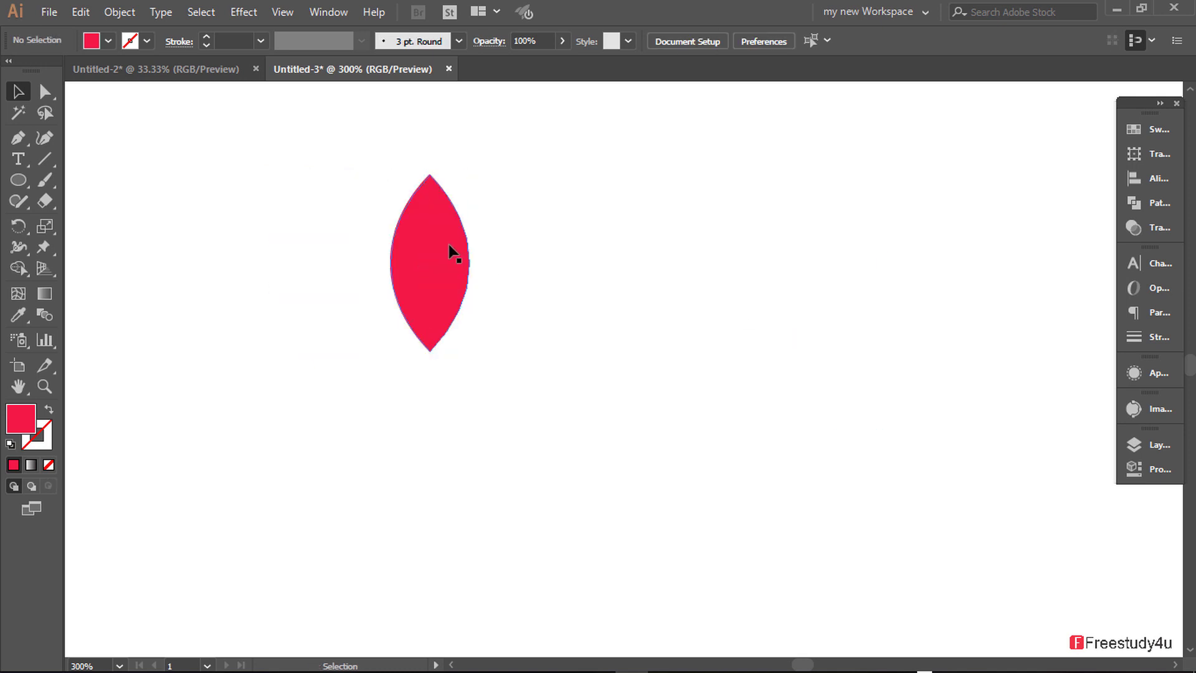
left_click(453, 252)
Rotate-copy the leaf 18° about its bottom tip and repeat with Ctrl+D into a full ring.
left_click(19, 226)
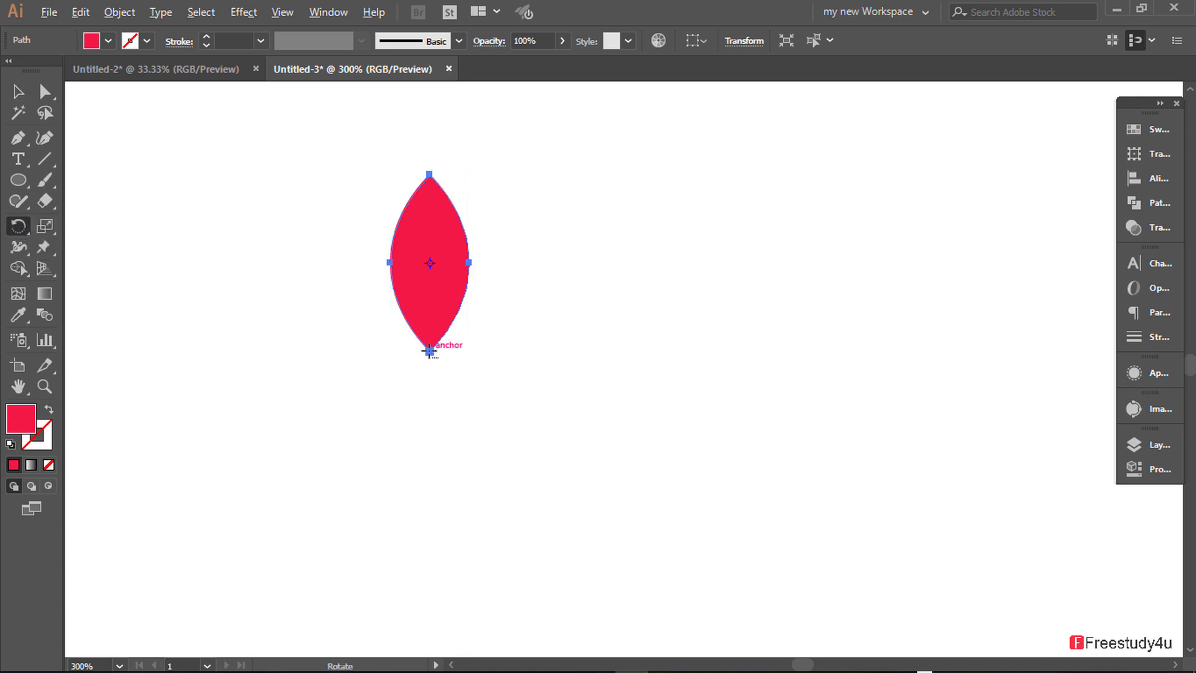
left_click(430, 351, "alt")
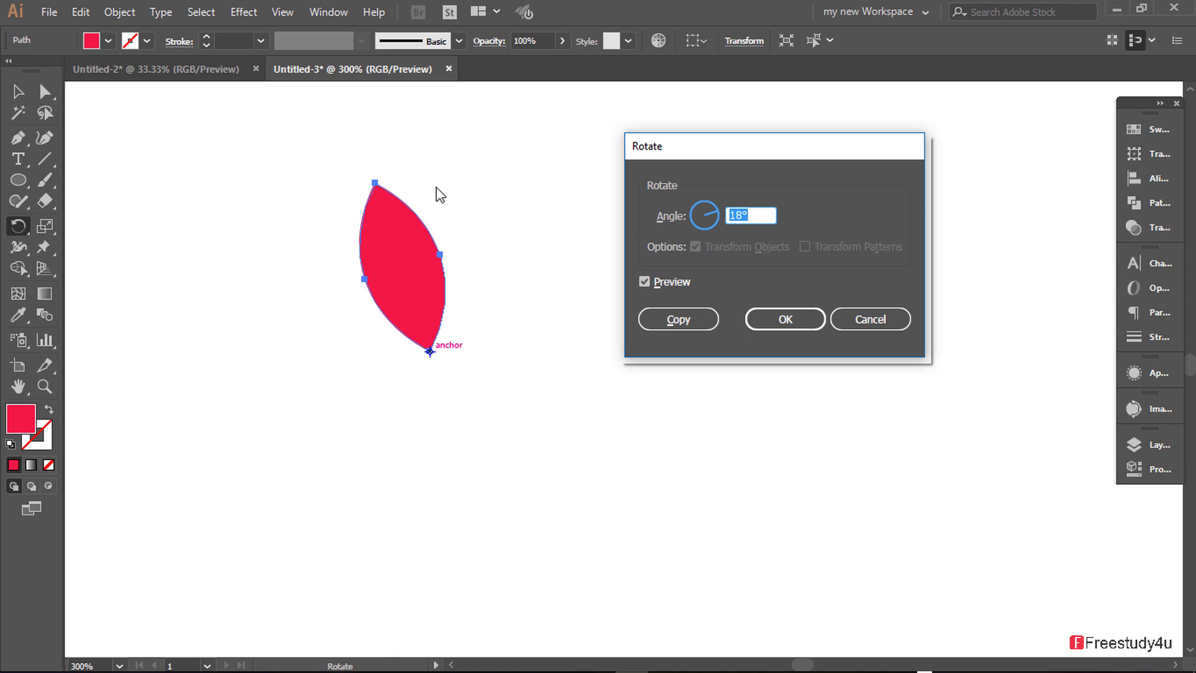
left_click(645, 283)
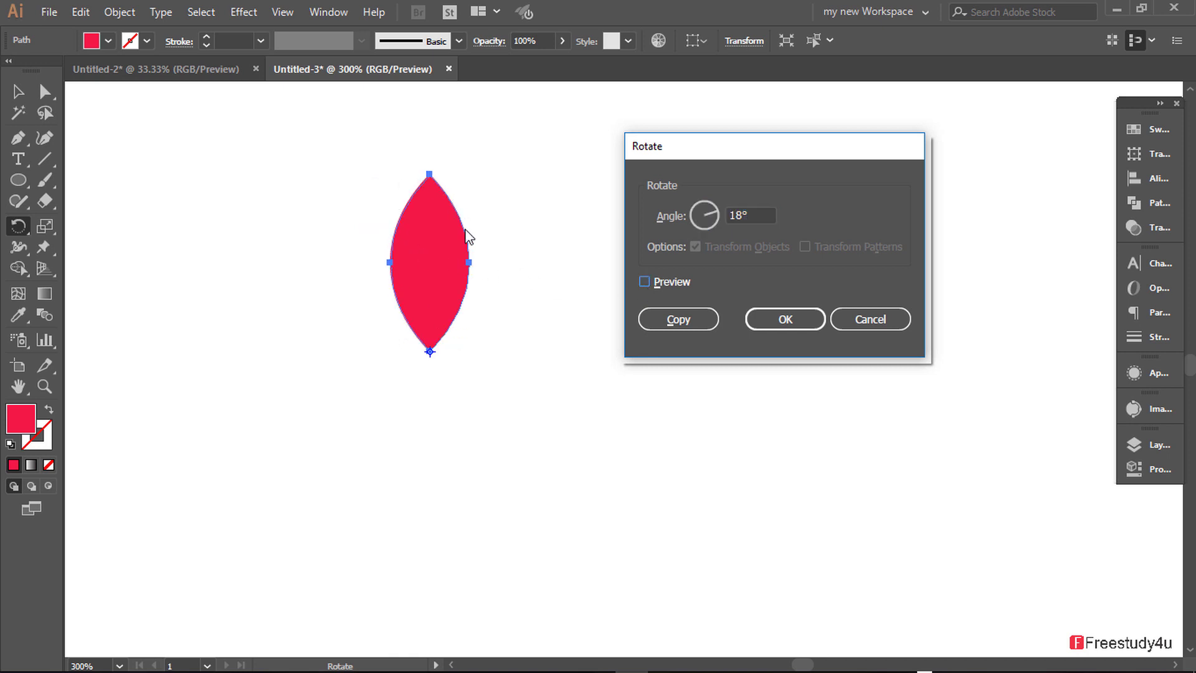
left_click(645, 282)
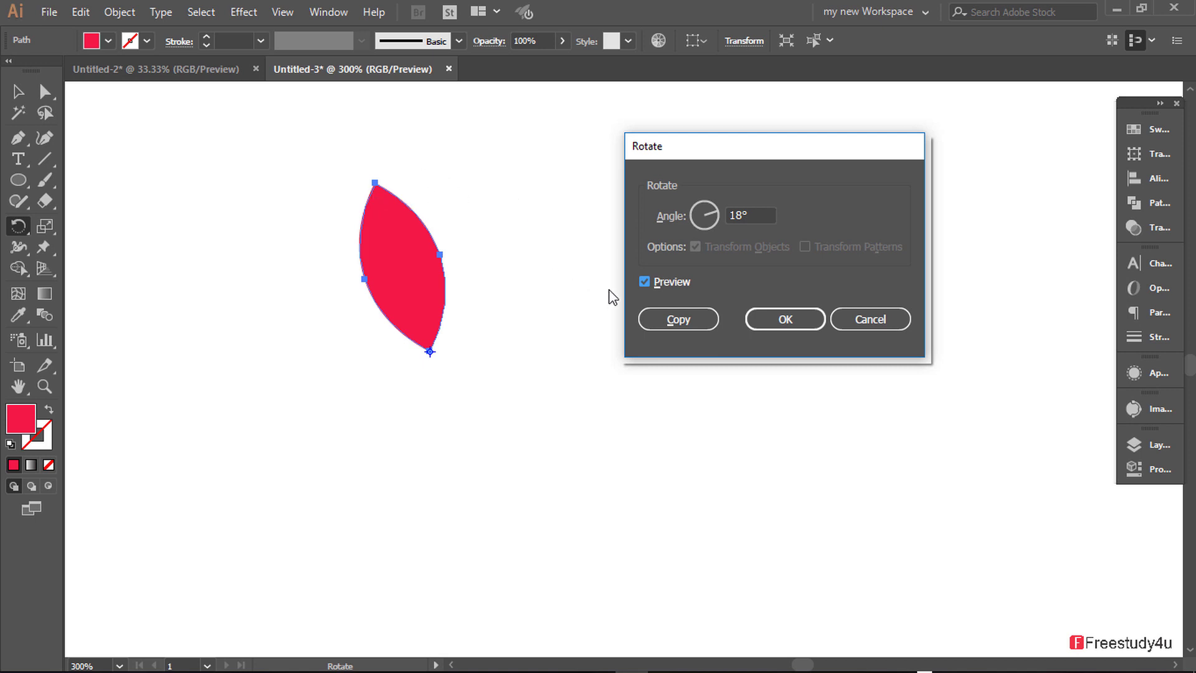
left_click(686, 320)
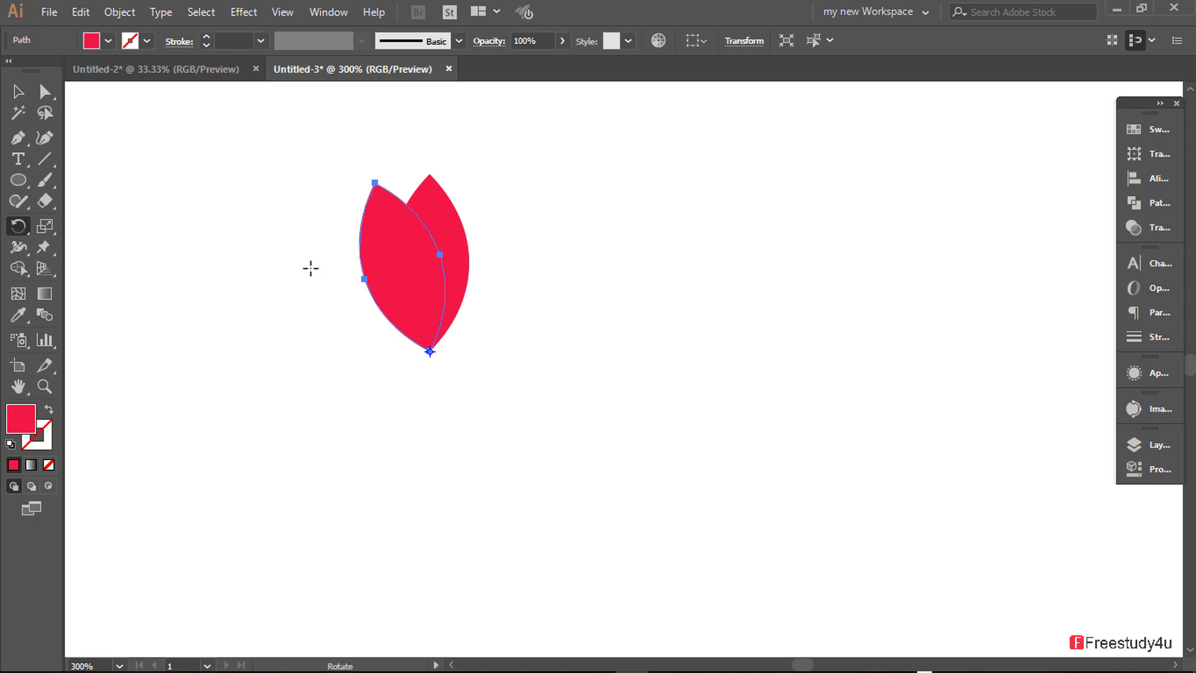
key("ctrl+d")
key("ctrl+d")
key("ctrl+d")
key("ctrl+d")
key("ctrl+d")
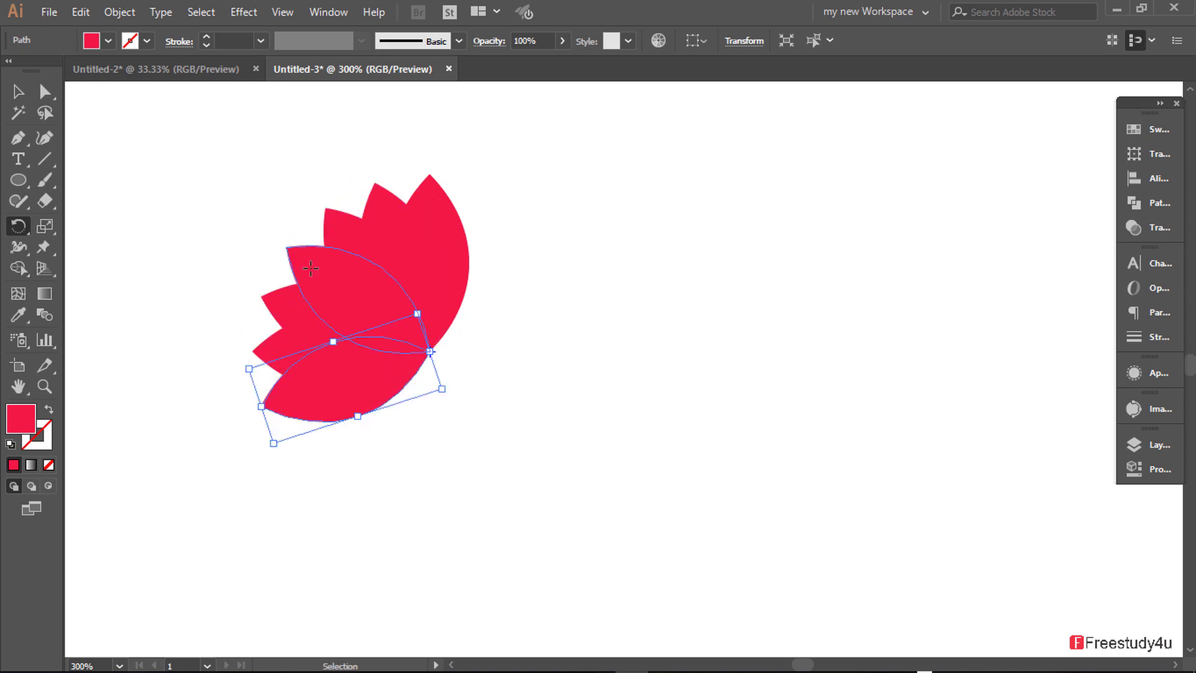
key("ctrl+d")
key("ctrl+d")
key("ctrl+d")
key("ctrl+d")
key("ctrl+d")
key("ctrl+d")
key("ctrl+d")
key("ctrl+d")
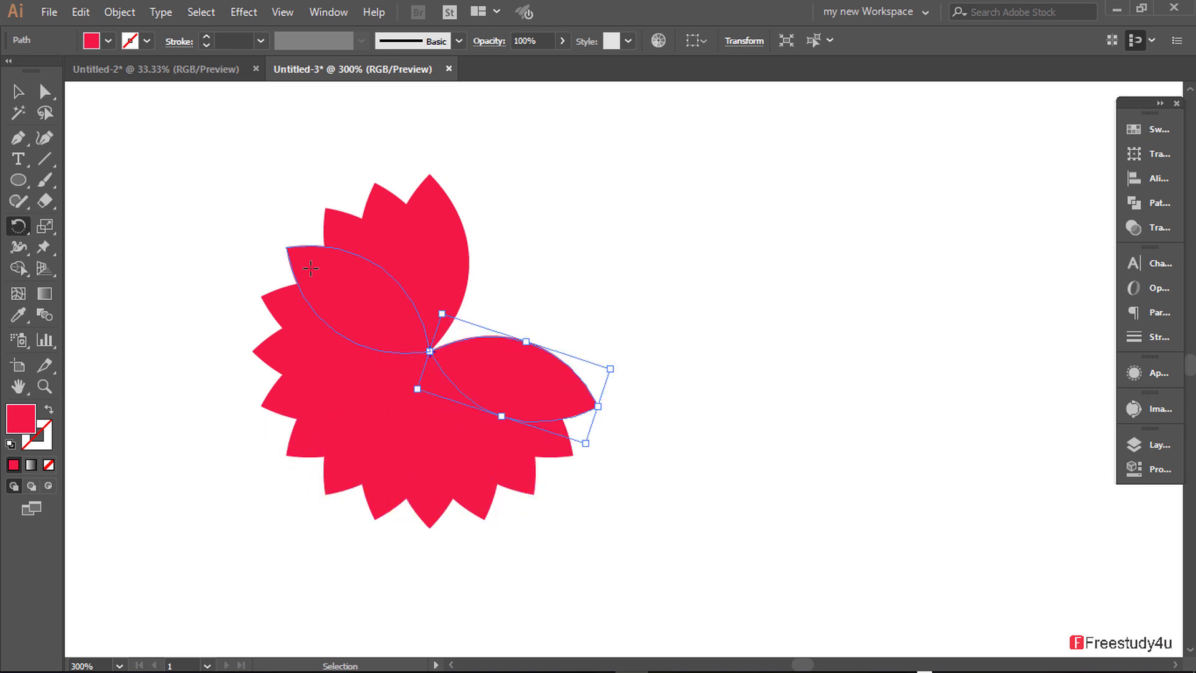
key("ctrl+d")
key("ctrl+d")
key("ctrl+d")
key("ctrl+d")
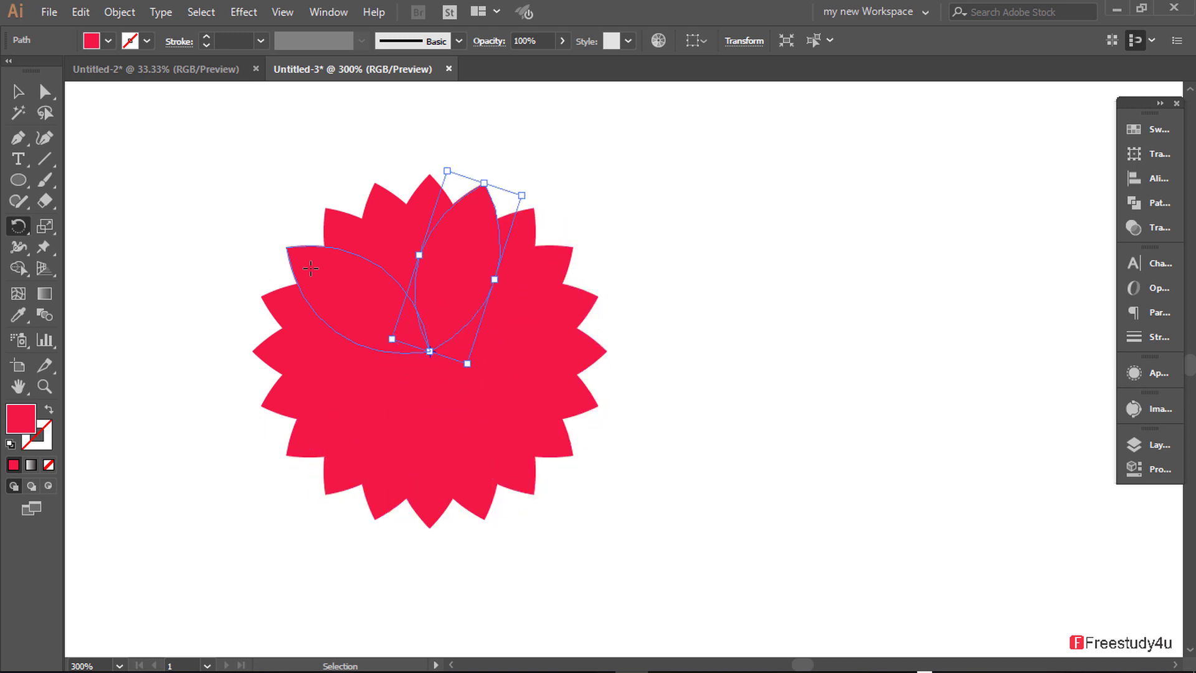
left_click(18, 91)
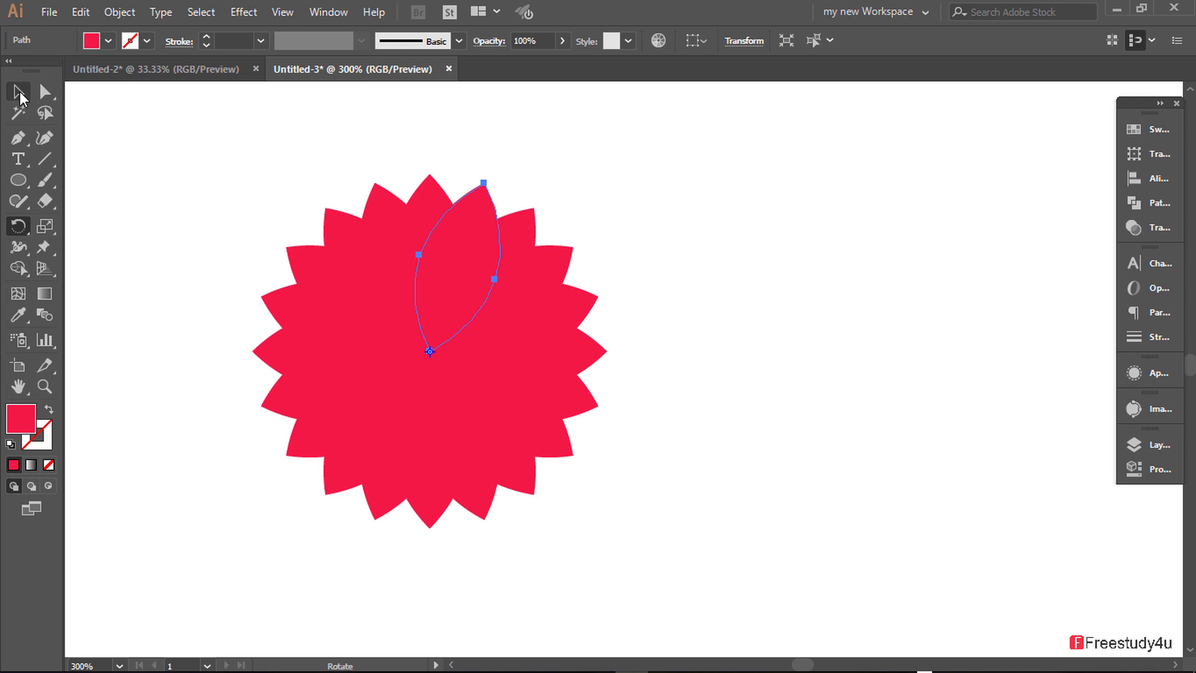
left_click(256, 165)
Select all petals and fill them with saturated orange.
left_click_drag(216, 151, 712, 580)
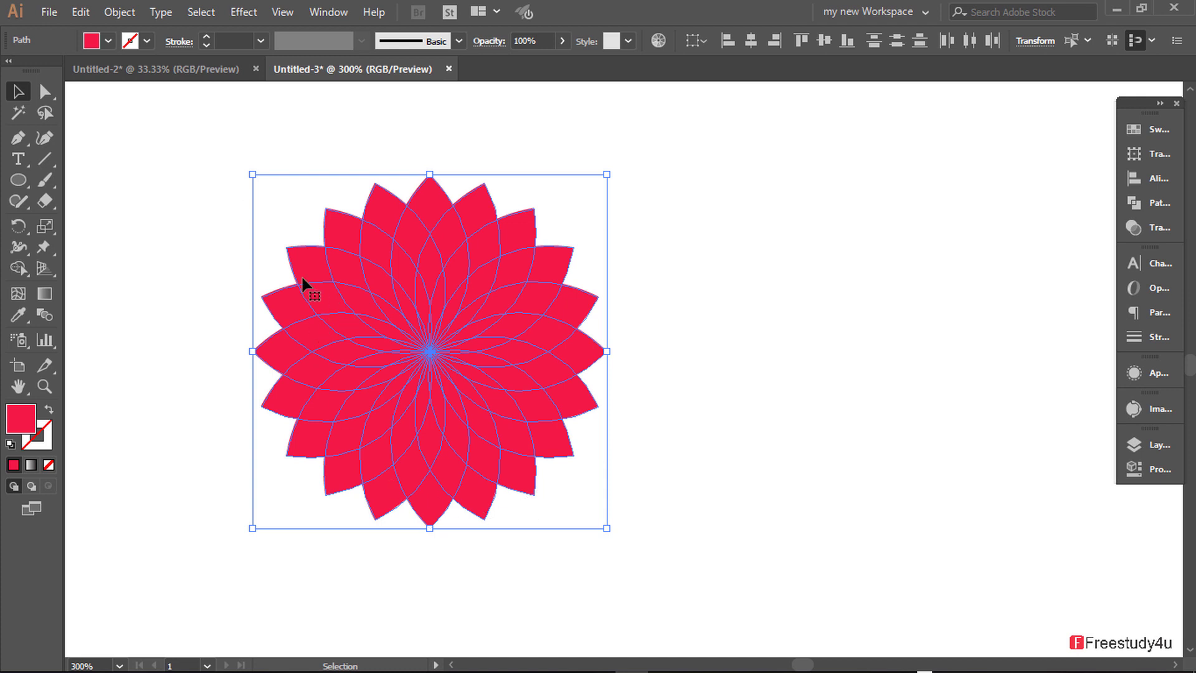
double_click(33, 423)
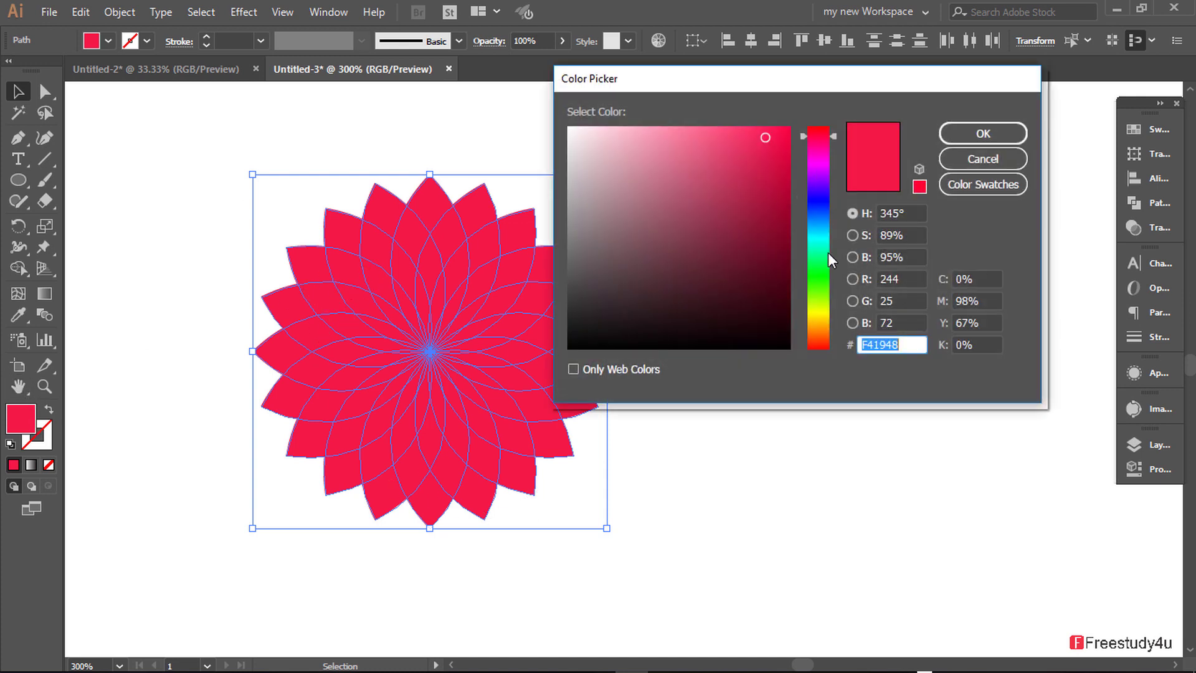
mouse_move(821, 291)
left_mouse_down()
mouse_move(823, 344)
mouse_move(821, 327)
left_mouse_up()
left_click_drag(767, 137, 790, 132)
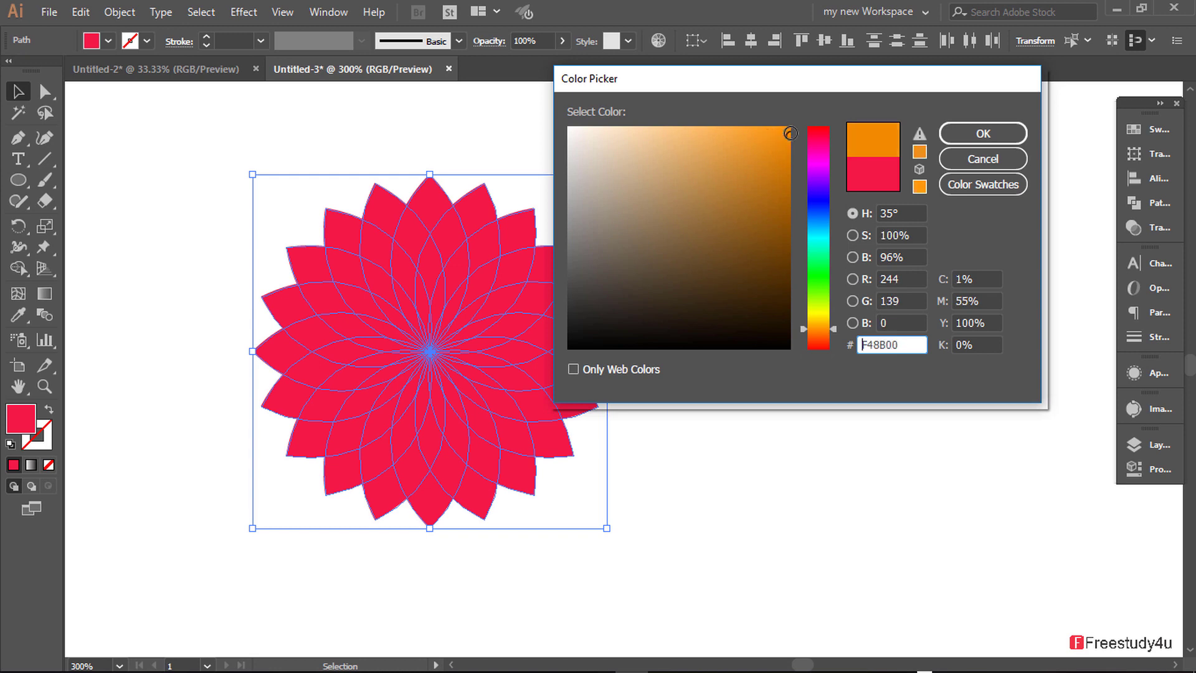
left_click(947, 133)
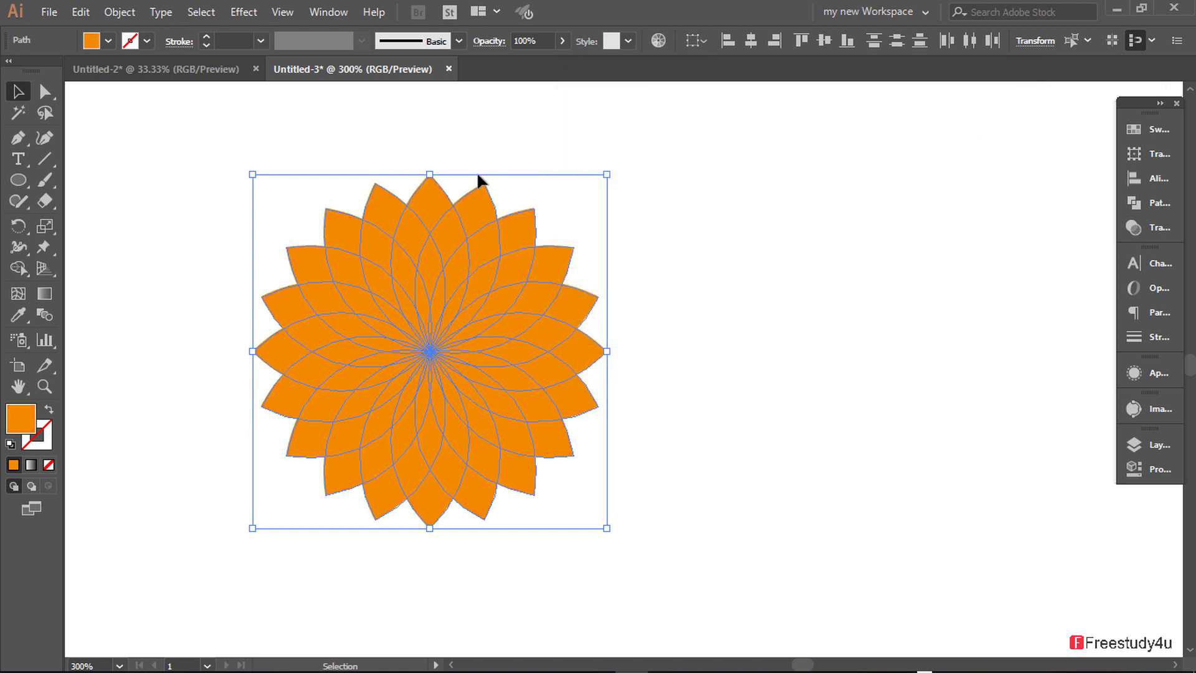
Set the petals' blending mode to Screen, then reselect the whole flower.
left_click(490, 42)
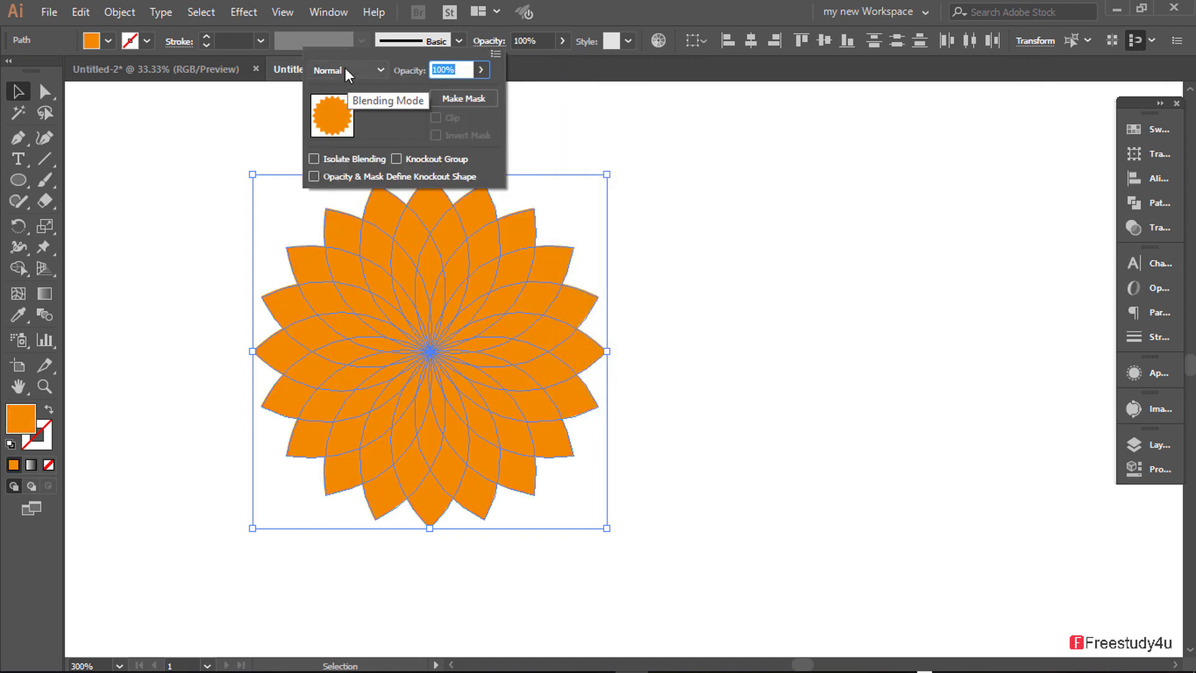
scroll(345, 67, "down", 2)
scroll(345, 68, "down", 1)
scroll(346, 68, "down", 1)
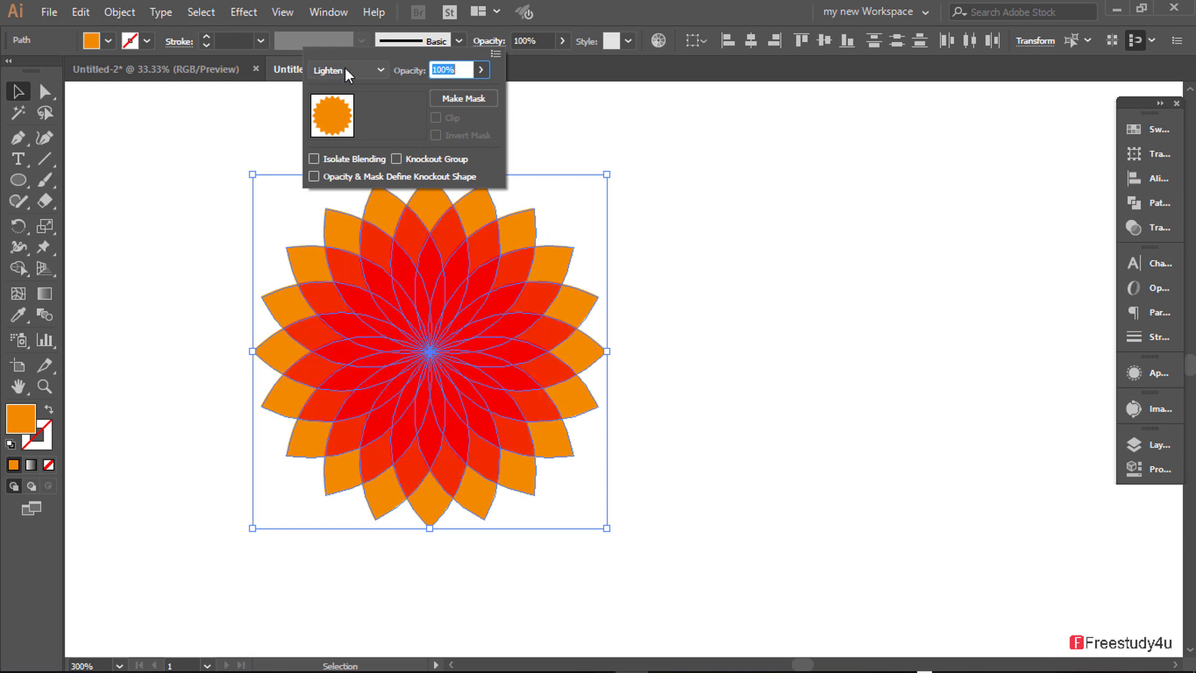
scroll(346, 67, "down", 1)
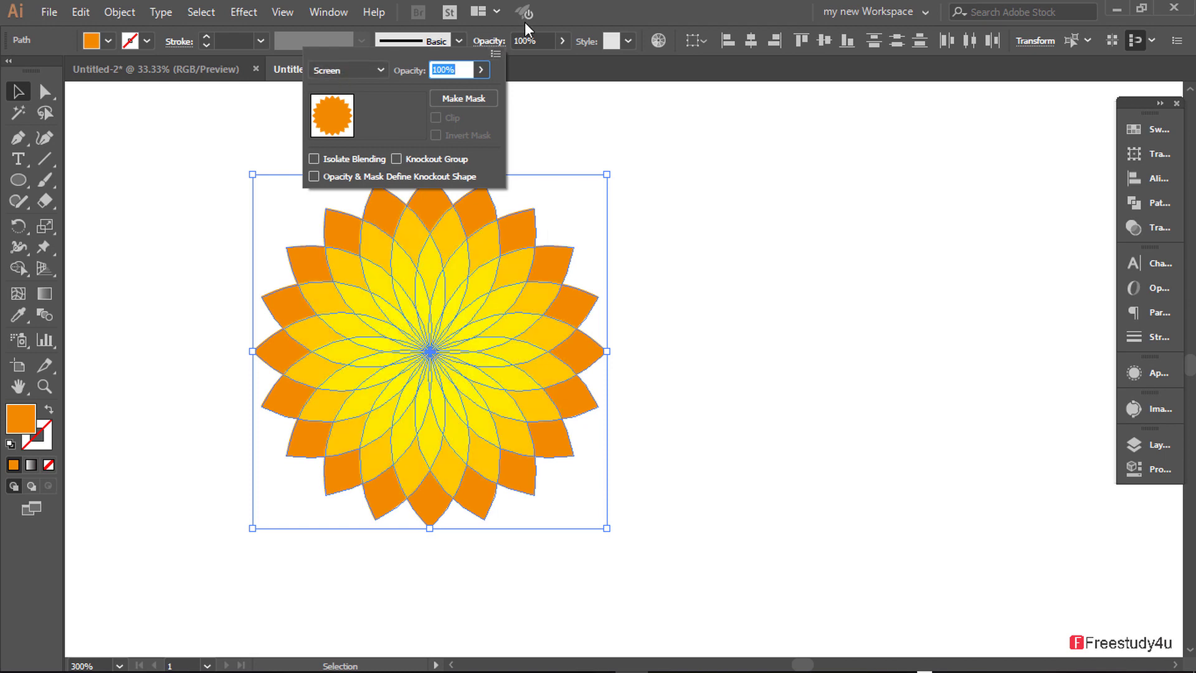
left_click(497, 43)
left_click(665, 230)
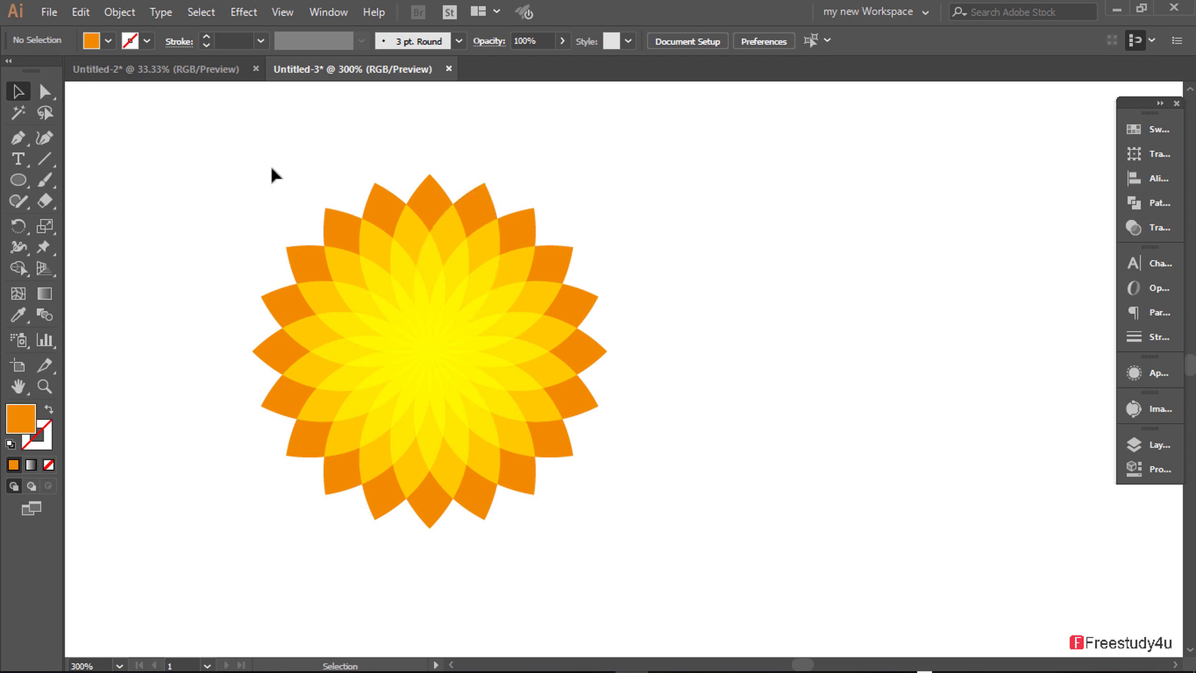
mouse_move(272, 168)
left_mouse_down()
mouse_move(680, 542)
mouse_move(645, 528)
left_mouse_up()
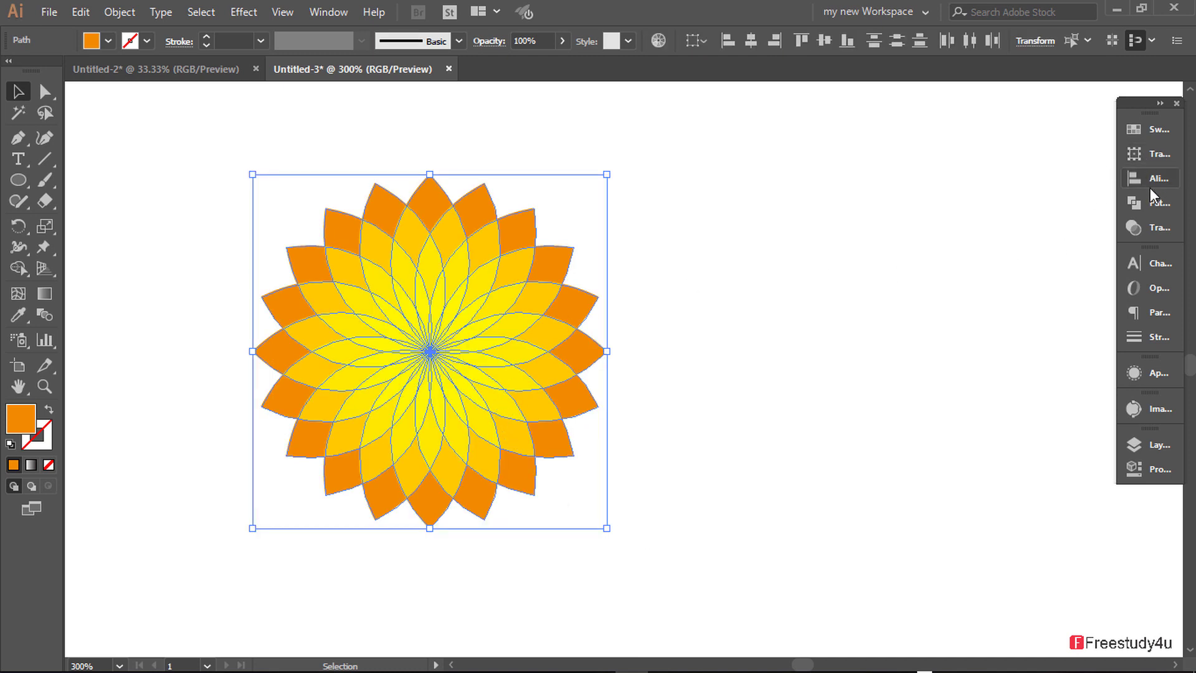
Divide the petal flower with Pathfinder and ungroup the pieces.
left_click(1155, 203)
left_click(934, 211)
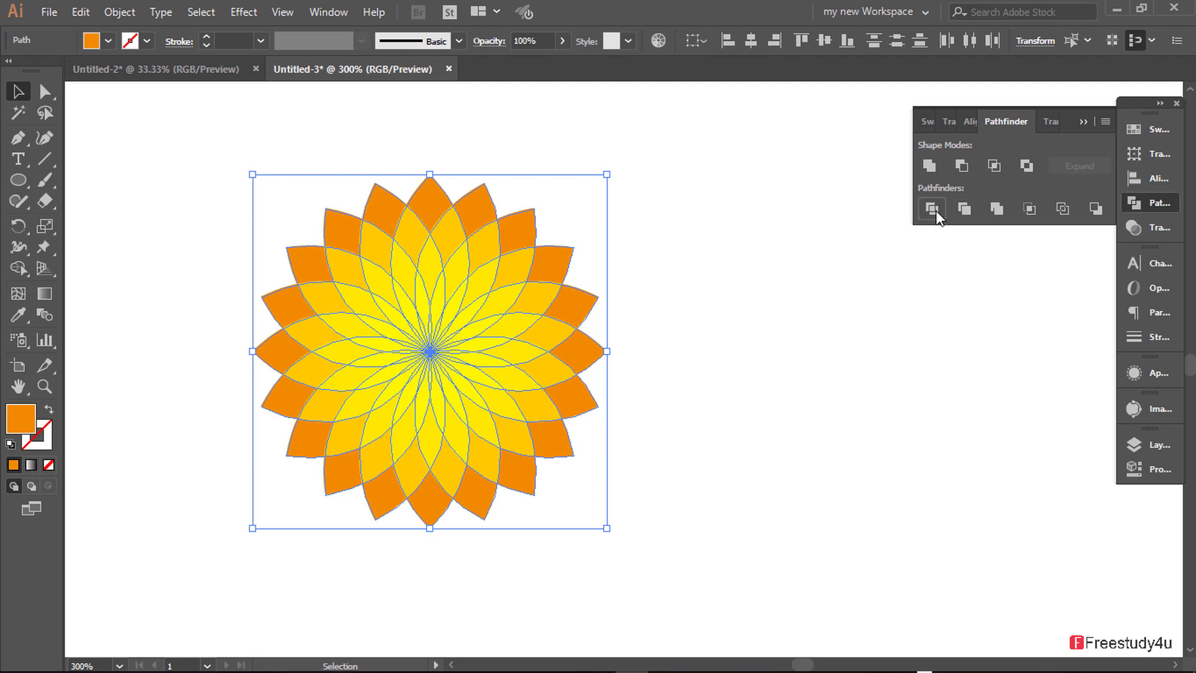
left_click(729, 196)
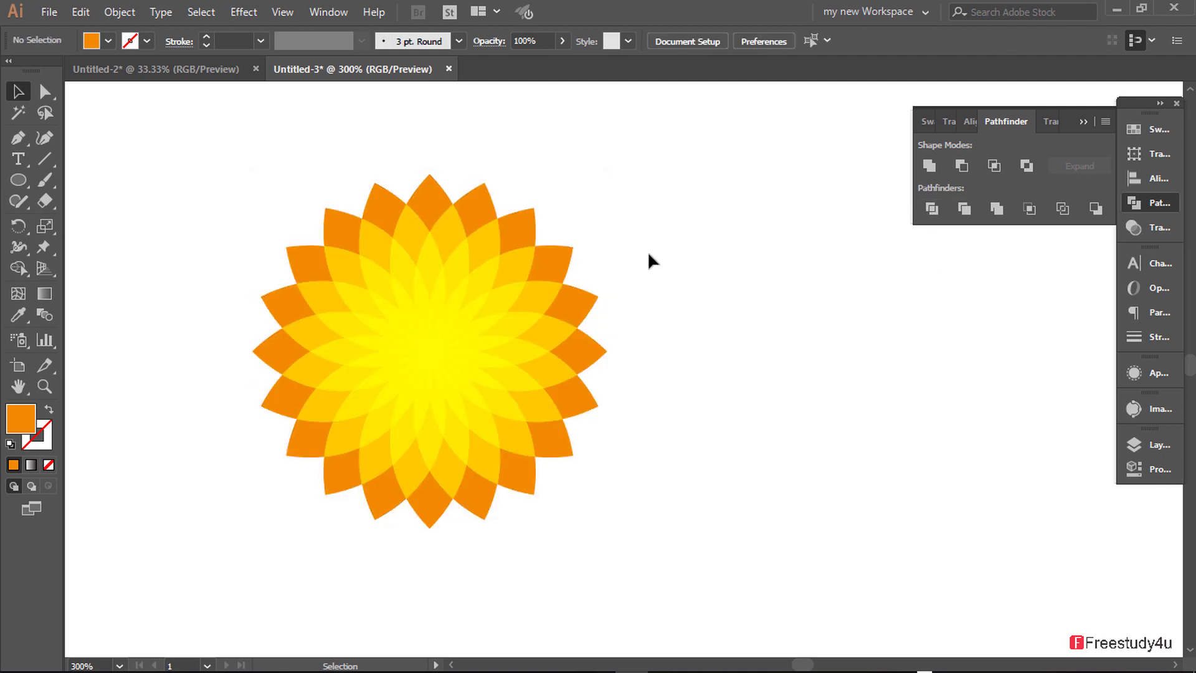
left_click(465, 204)
left_click(120, 11)
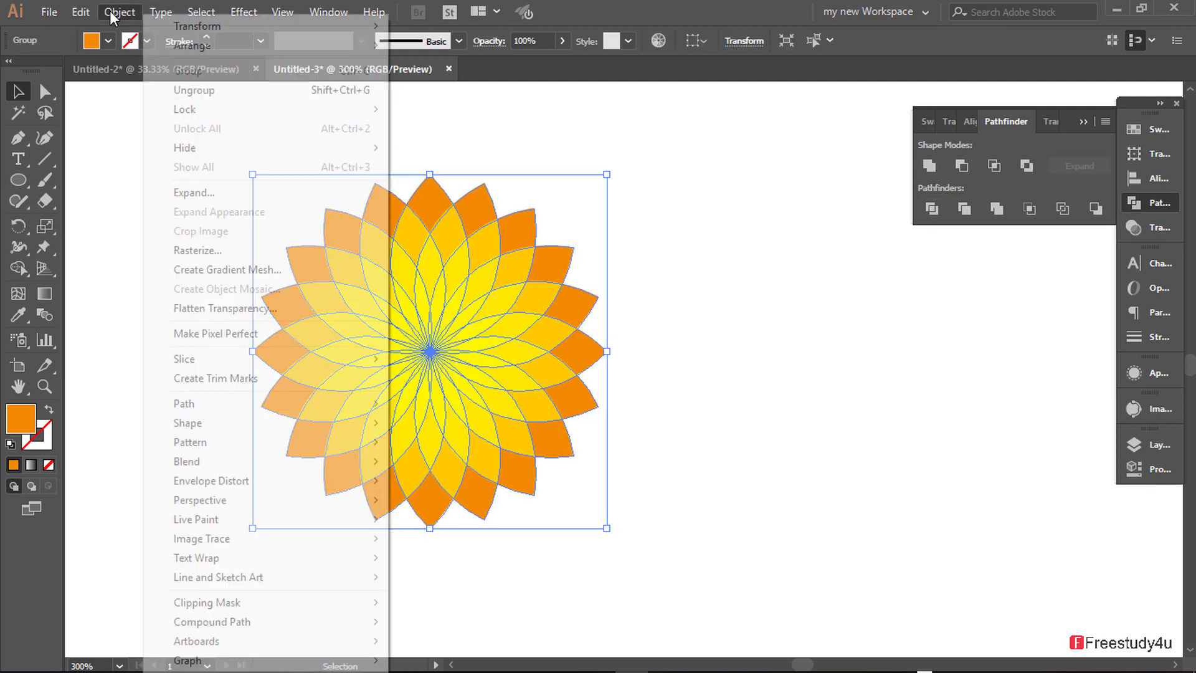
left_click(194, 90)
Drag a couple of petal pieces out, then select and delete everything.
left_click(685, 224)
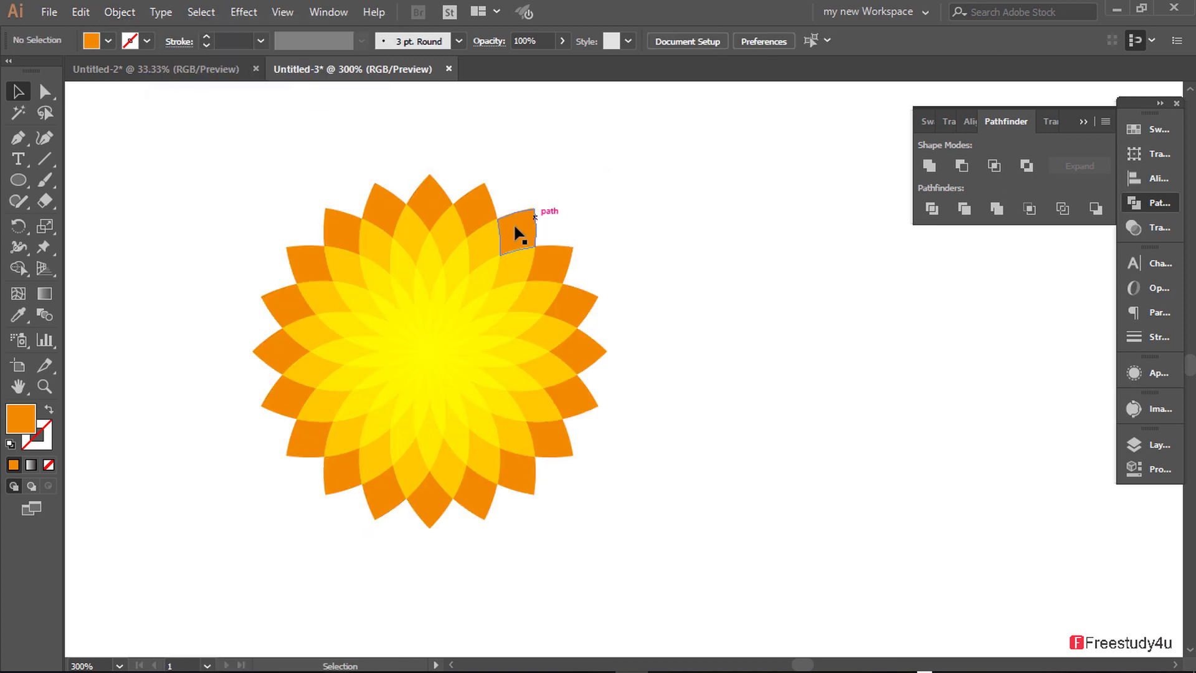
left_click_drag(516, 230, 596, 182)
left_click_drag(559, 262, 822, 206)
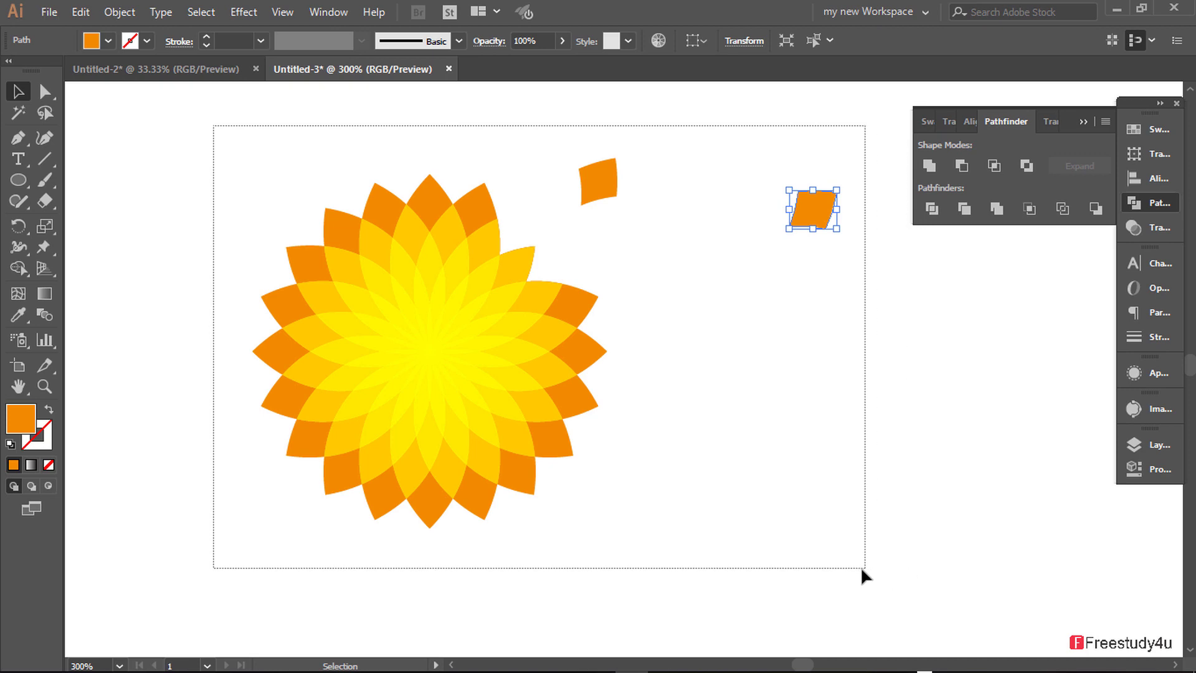
left_click_drag(212, 125, 862, 568)
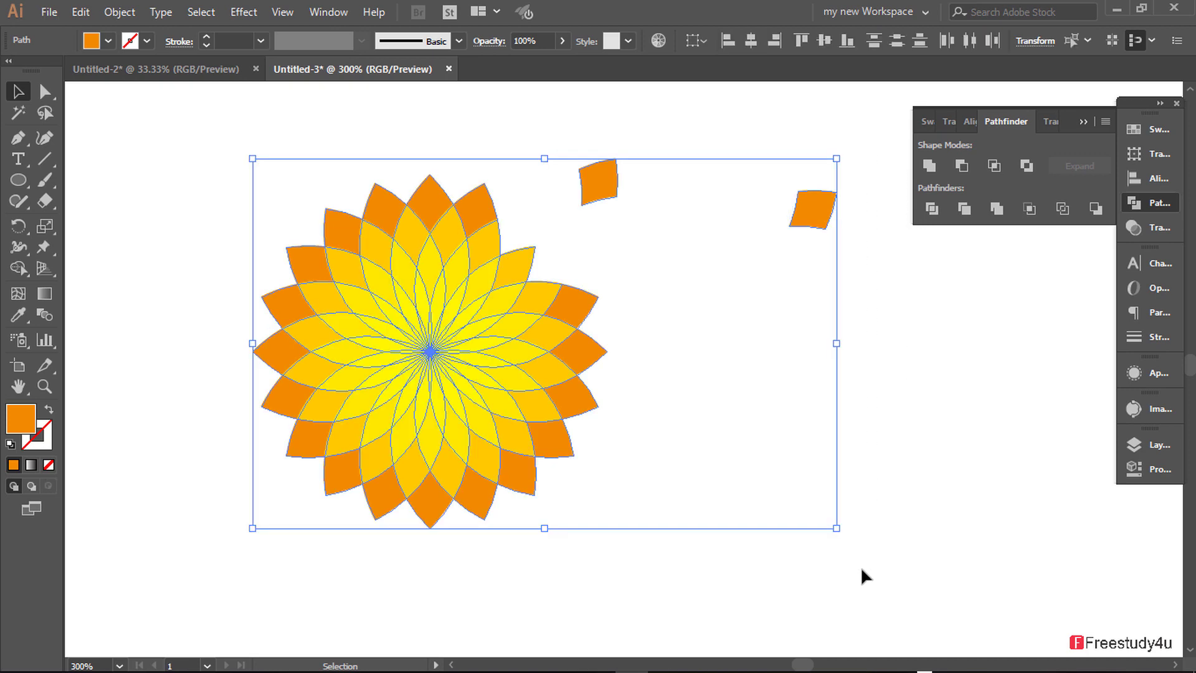
key("Delete")
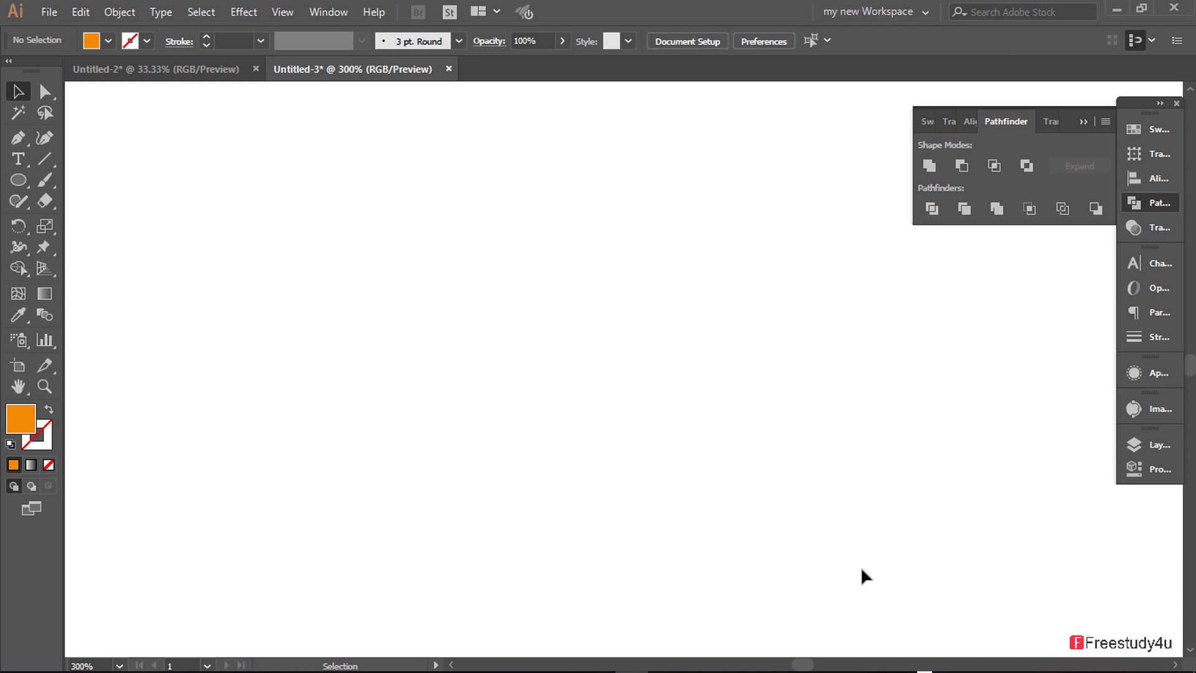
Draw a tall narrow orange rectangle for the arrow shaft.
left_click(16, 179)
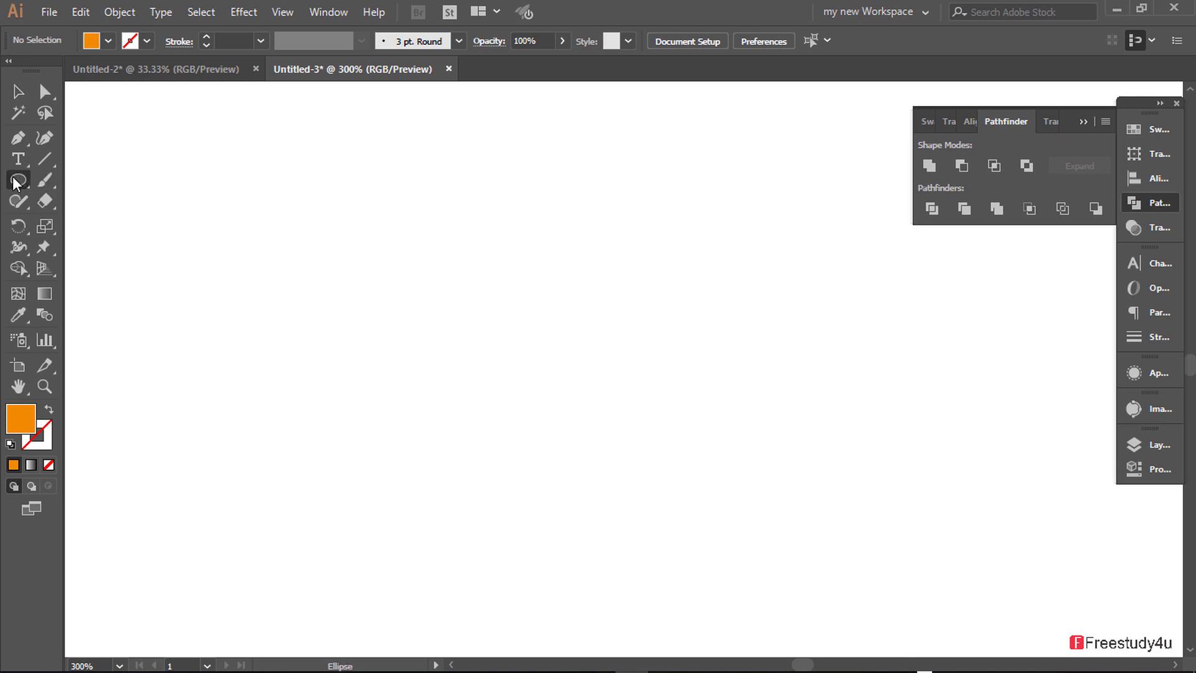
left_click(14, 178)
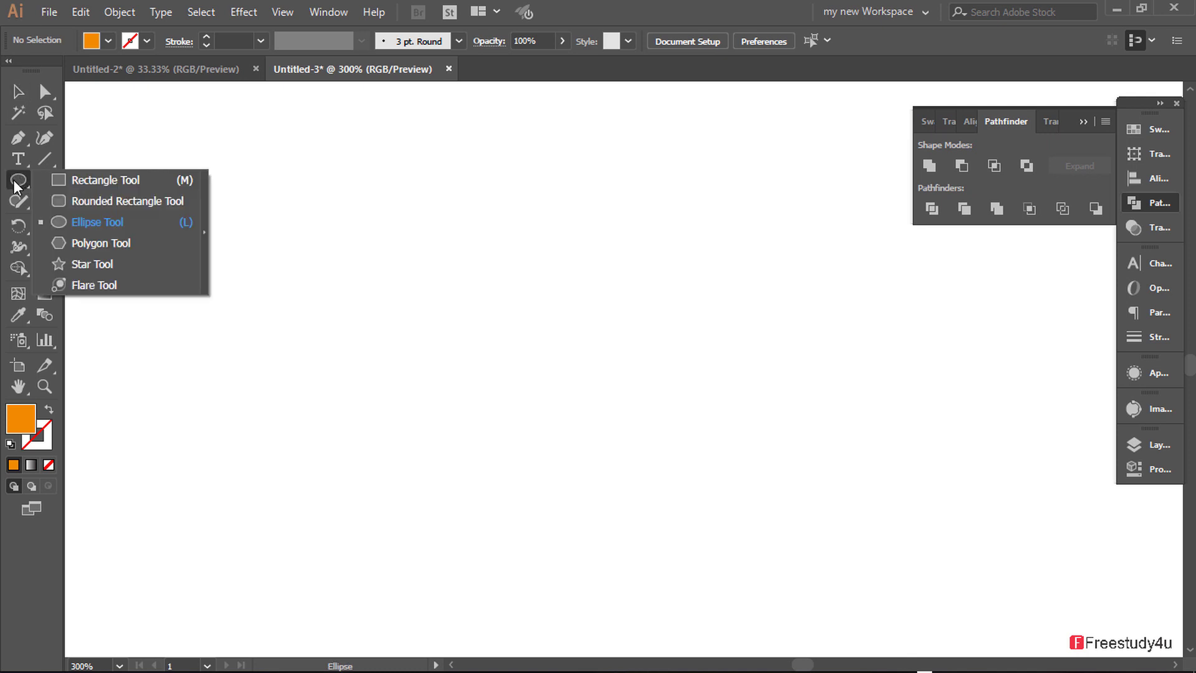
left_click(100, 180)
mouse_move(428, 216)
left_mouse_down()
mouse_move(443, 283)
mouse_move(483, 352)
left_mouse_up()
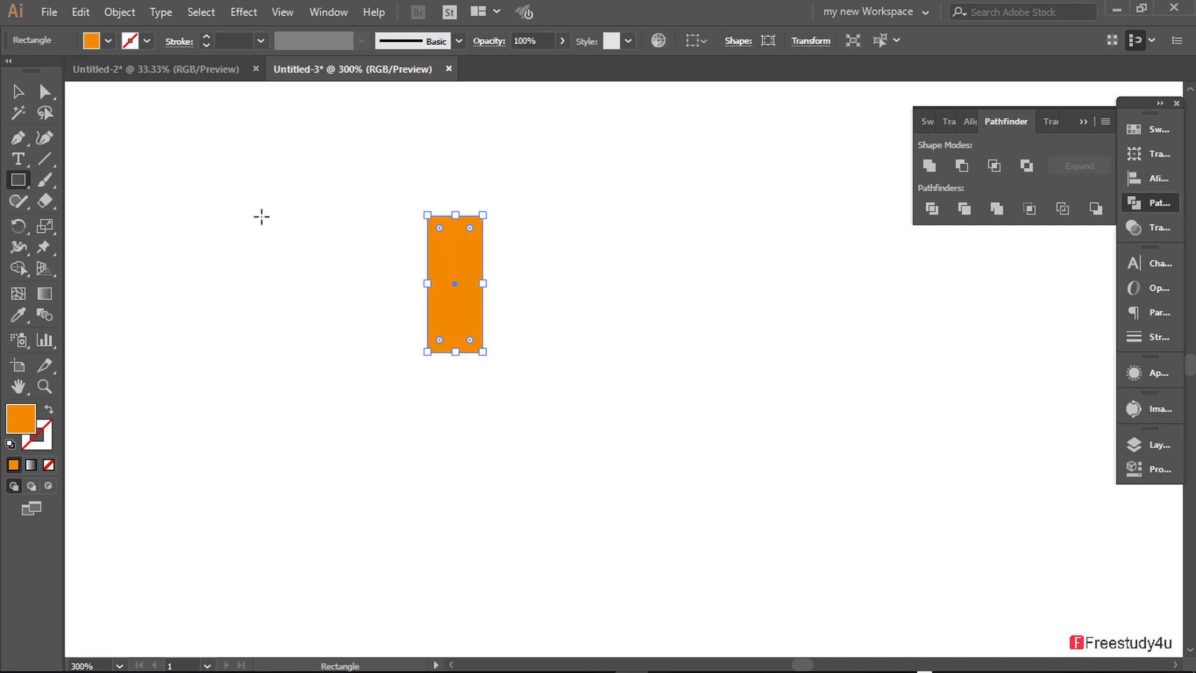
Create a 3-sided polygon triangle above the shaft for the arrowhead.
left_click(18, 180)
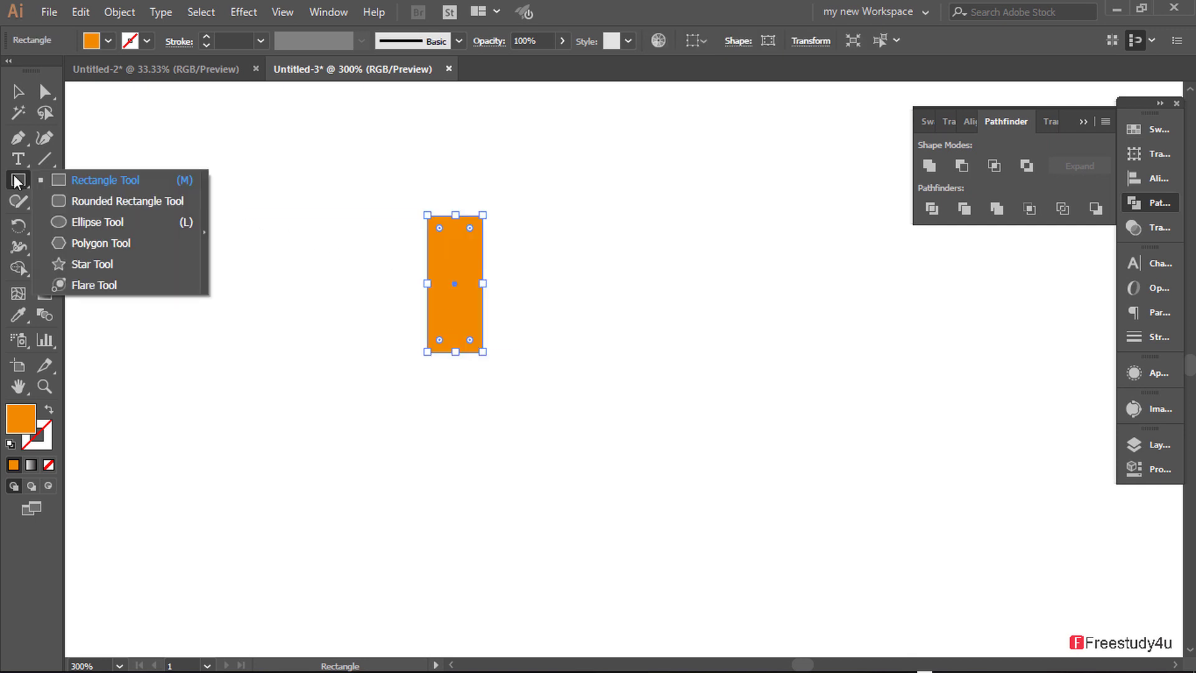
left_click(113, 248)
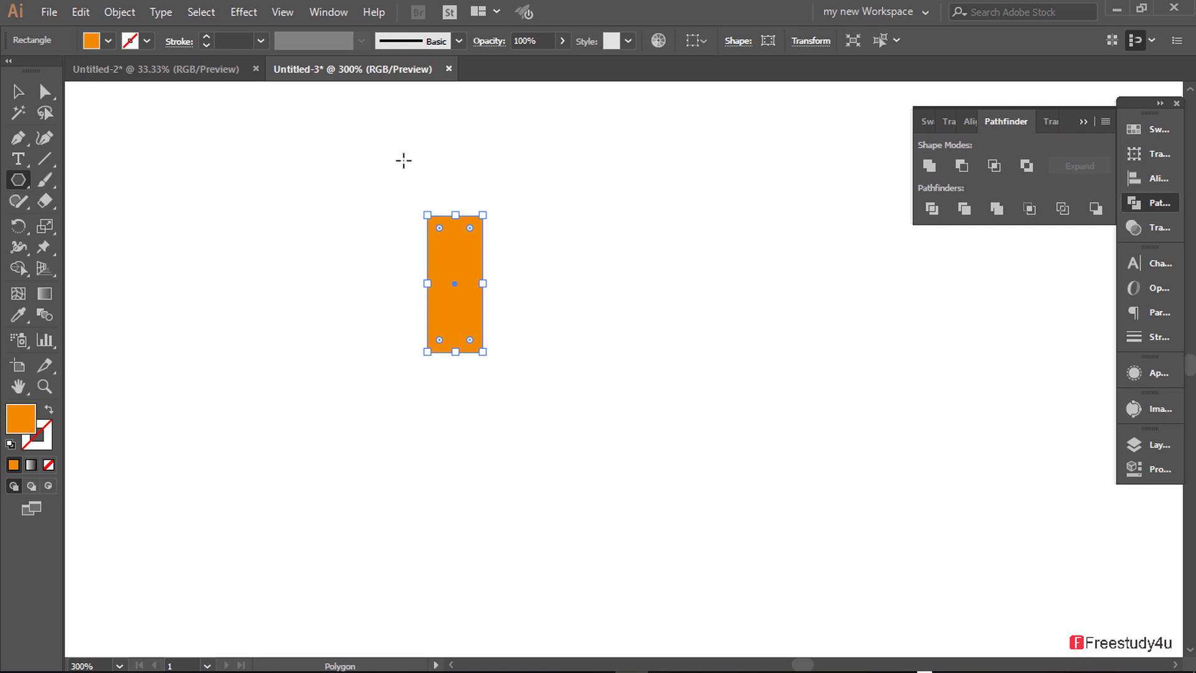
mouse_move(403, 161)
left_mouse_down()
mouse_move(502, 237)
mouse_move(461, 181)
left_mouse_up()
key("ctrl+z")
left_click(456, 181)
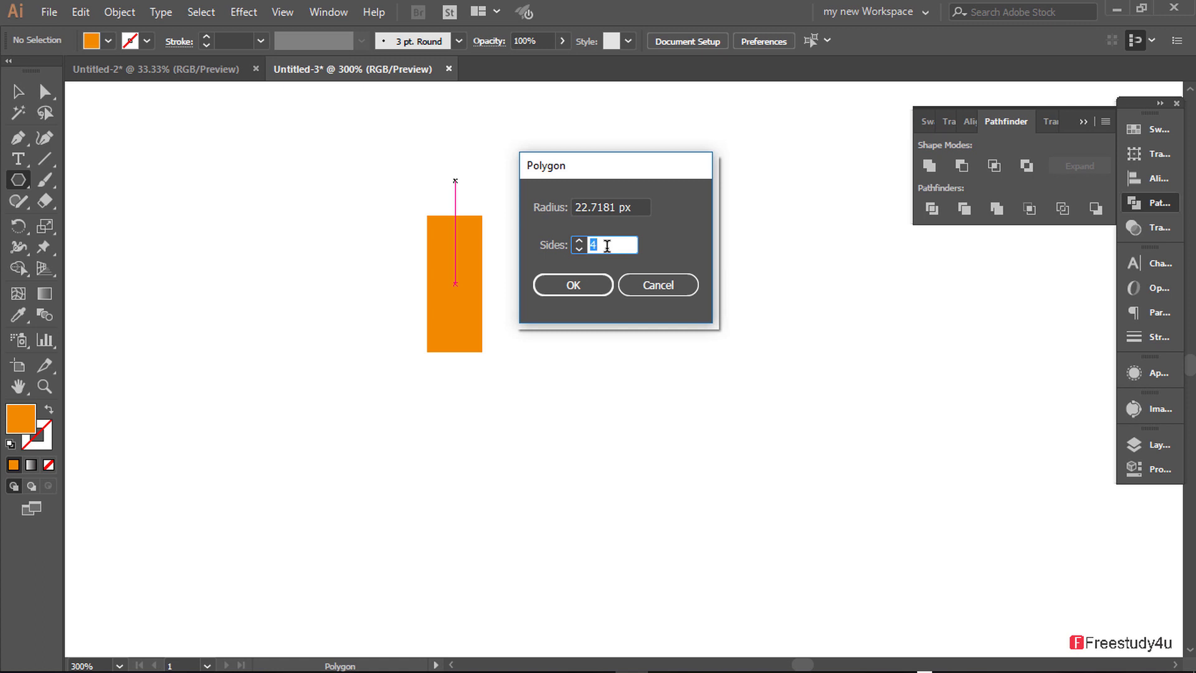
left_click(585, 289)
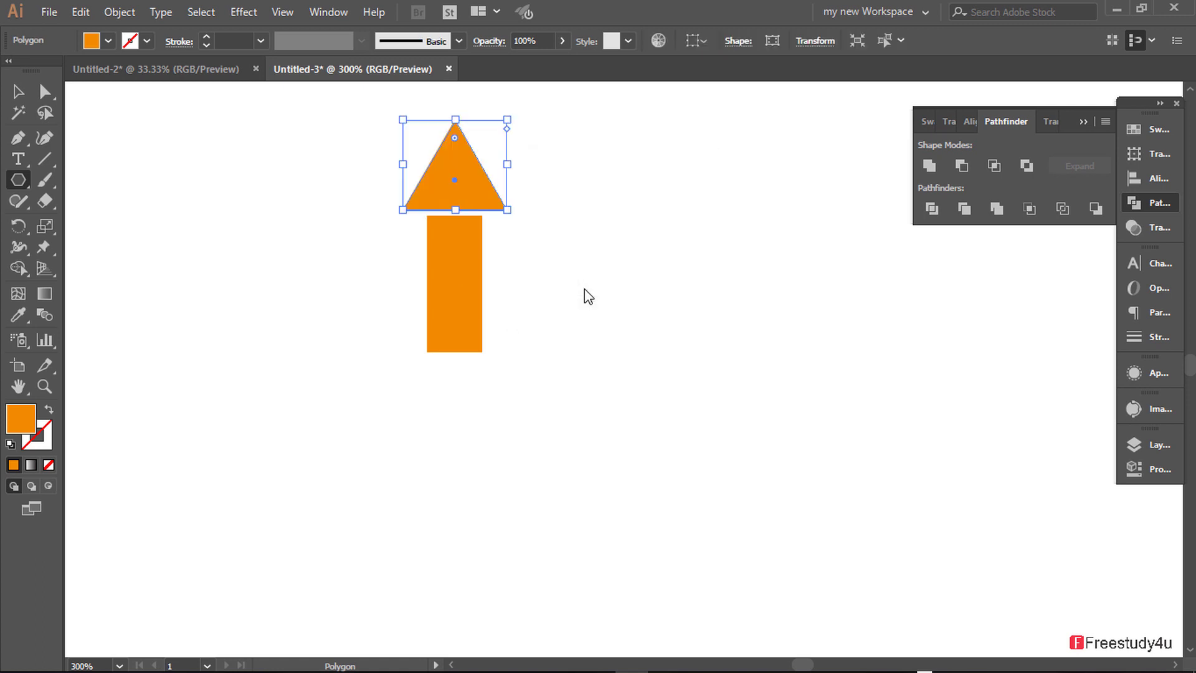
Lower the triangle onto the rectangle and horizontally centre the two shapes.
left_click(17, 92)
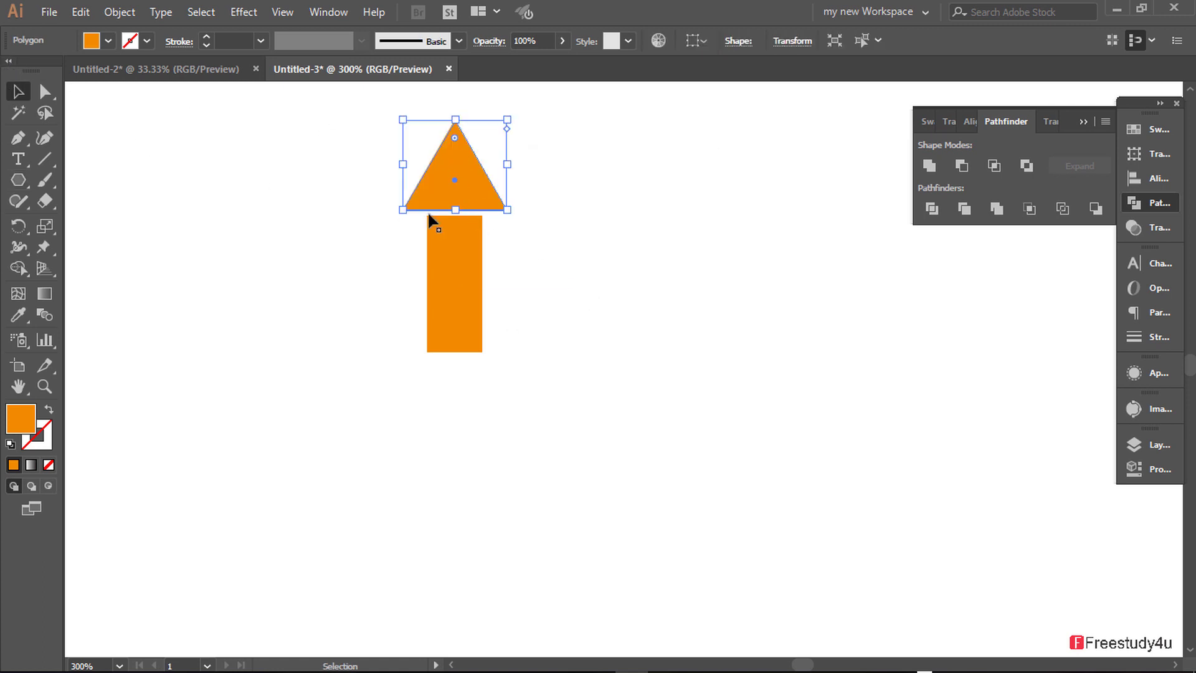
left_click_drag(462, 160, 462, 177)
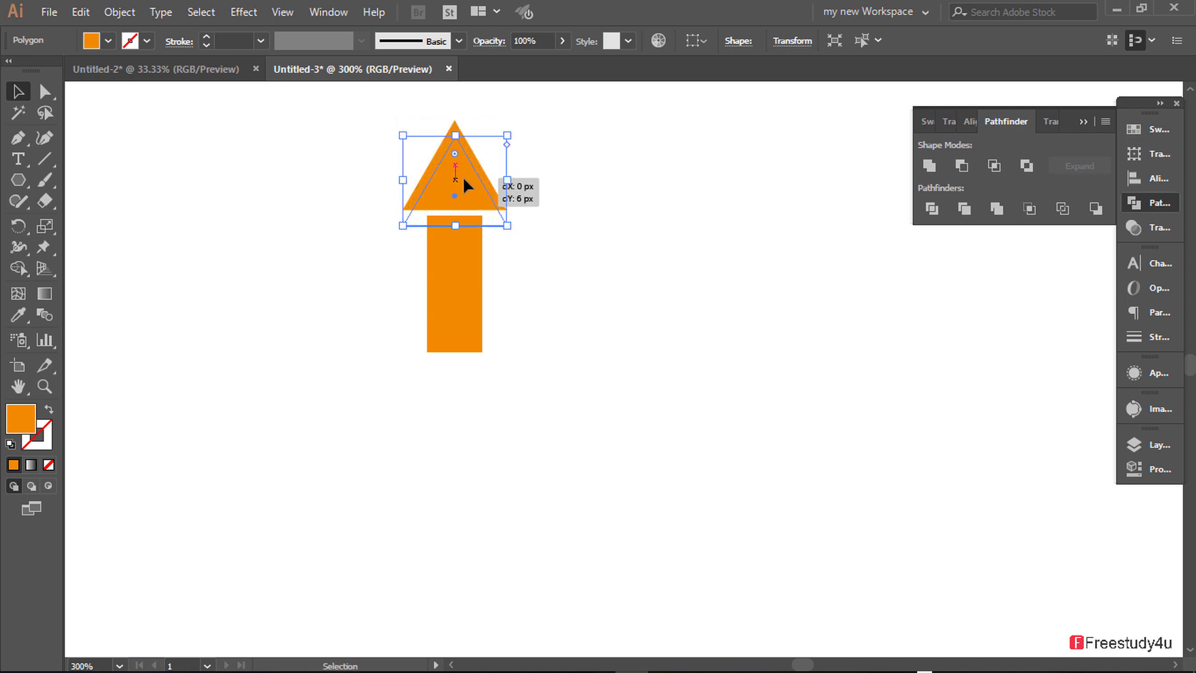
left_click(473, 268)
left_click_drag(395, 134, 518, 383)
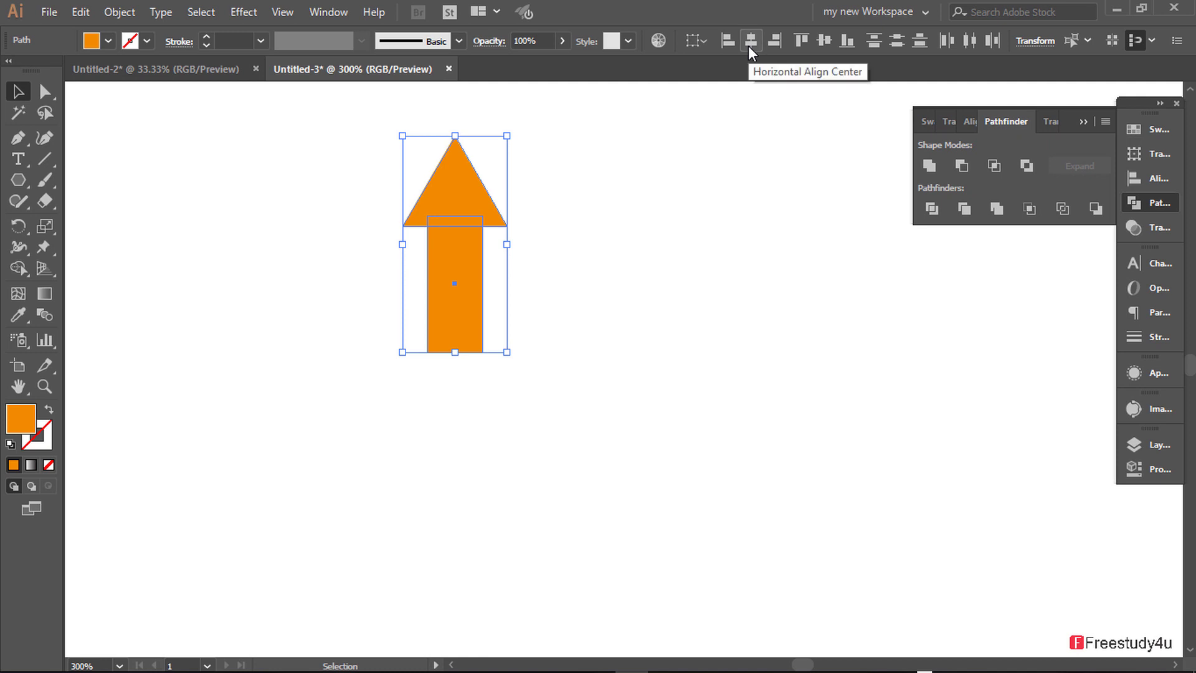
left_click(690, 177)
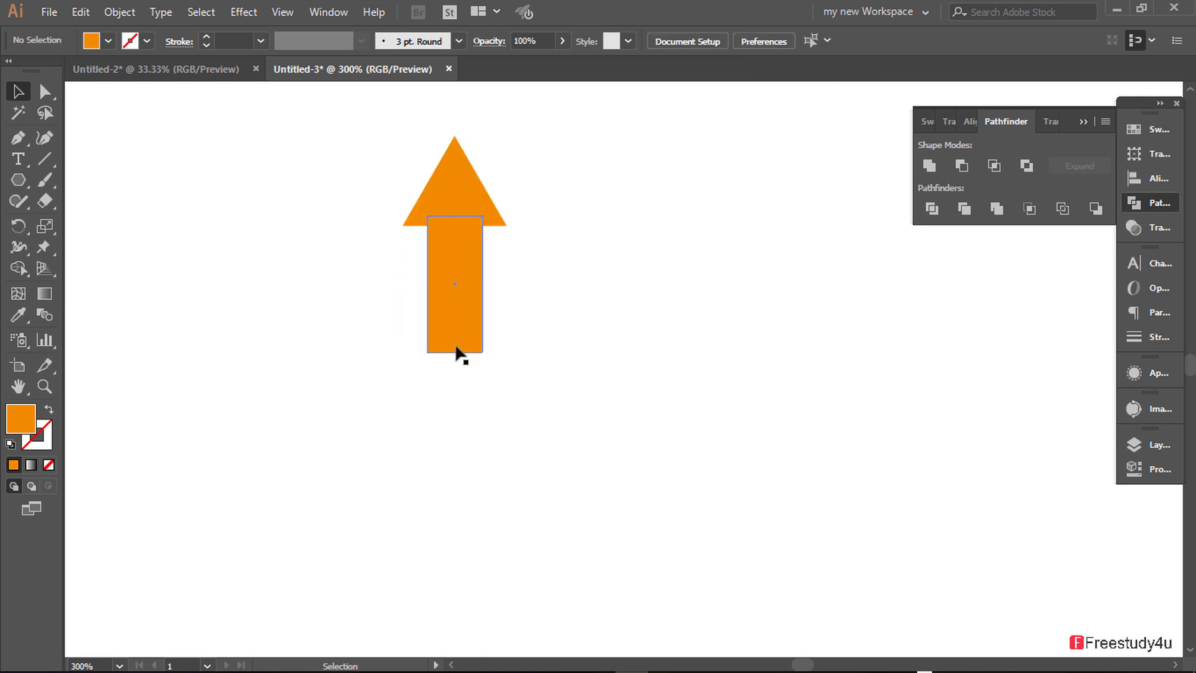
Add a bottom-middle anchor to the shaft and delete both bottom corners, then select both pieces.
left_click_drag(368, 317, 455, 367)
left_click(46, 92)
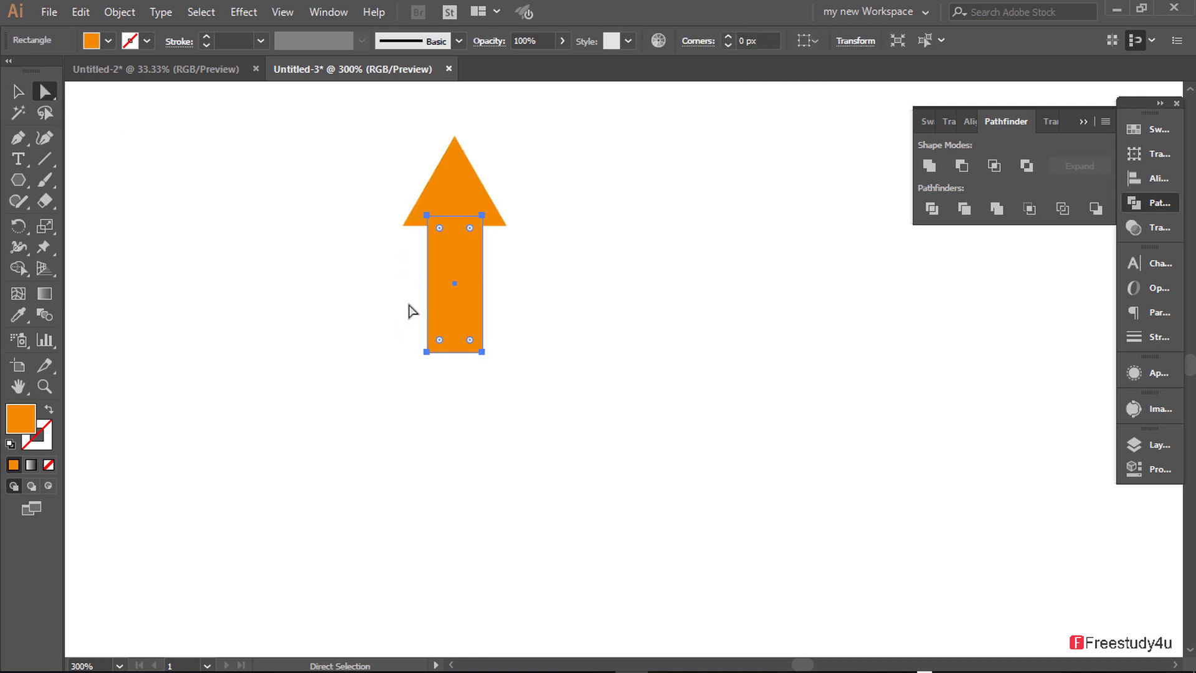
left_click(18, 138)
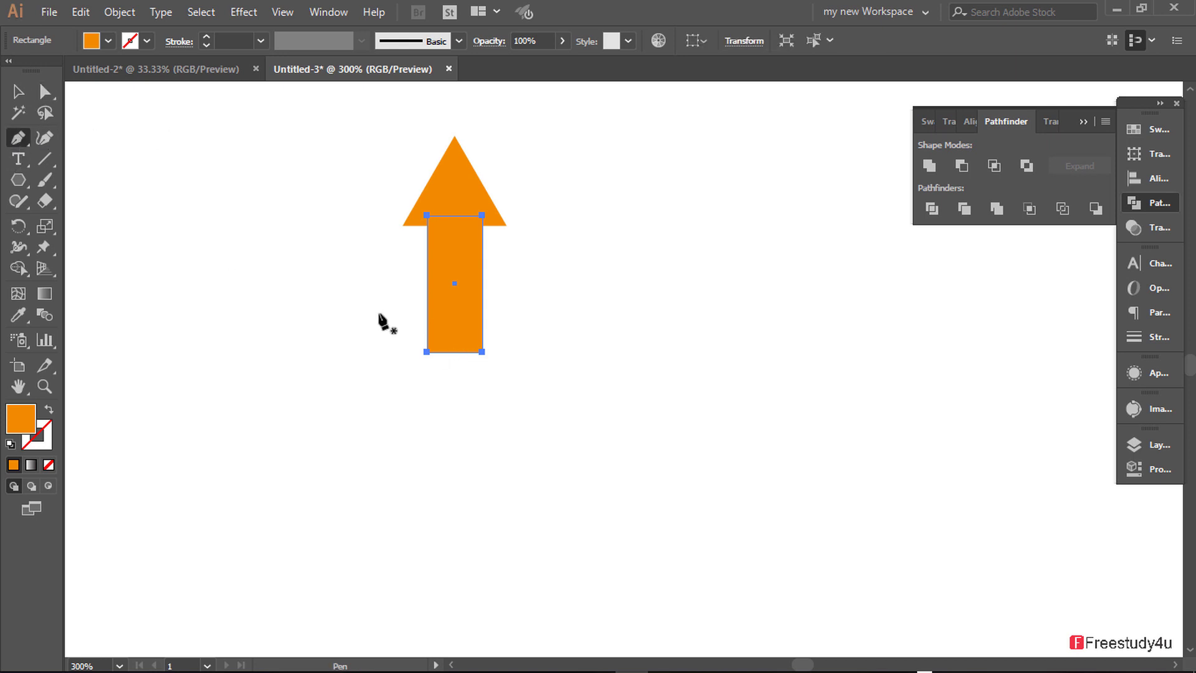
left_click(455, 352)
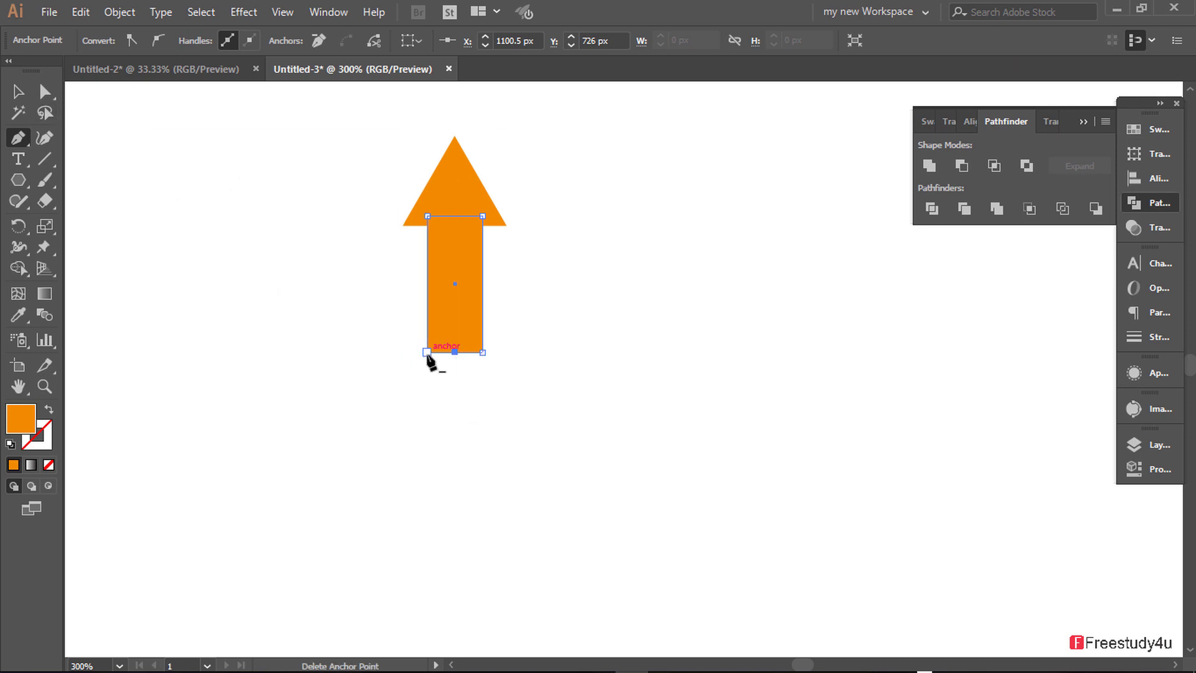
left_click(426, 353)
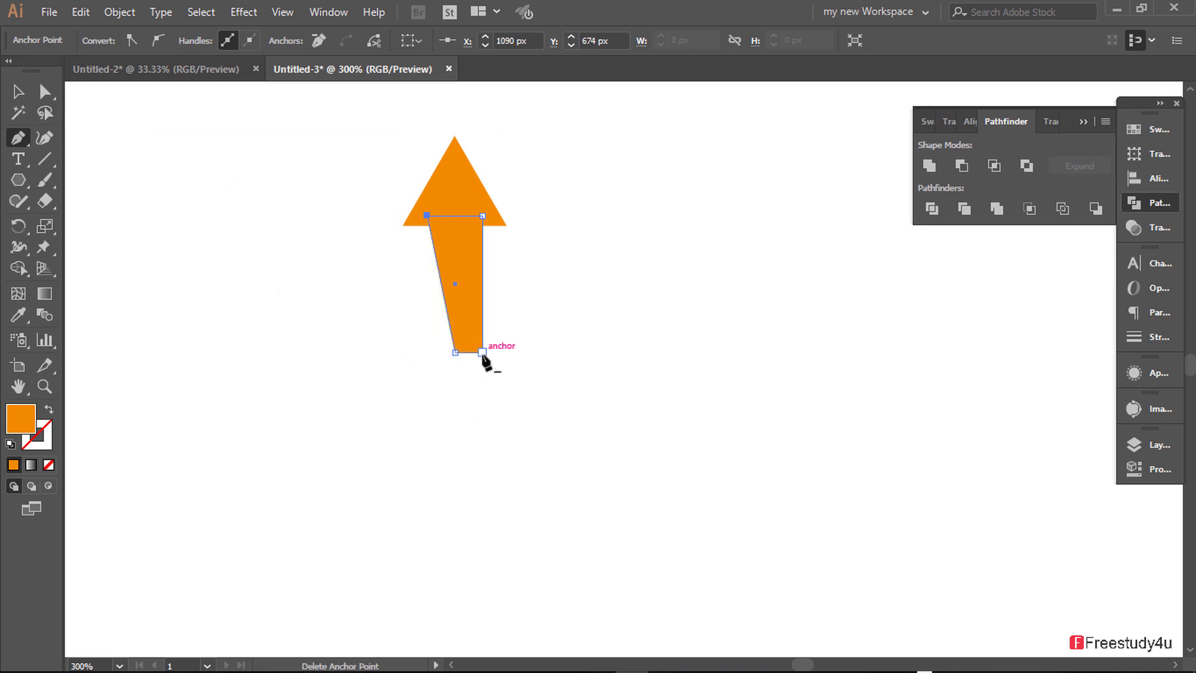
left_click(484, 353)
left_click(18, 91)
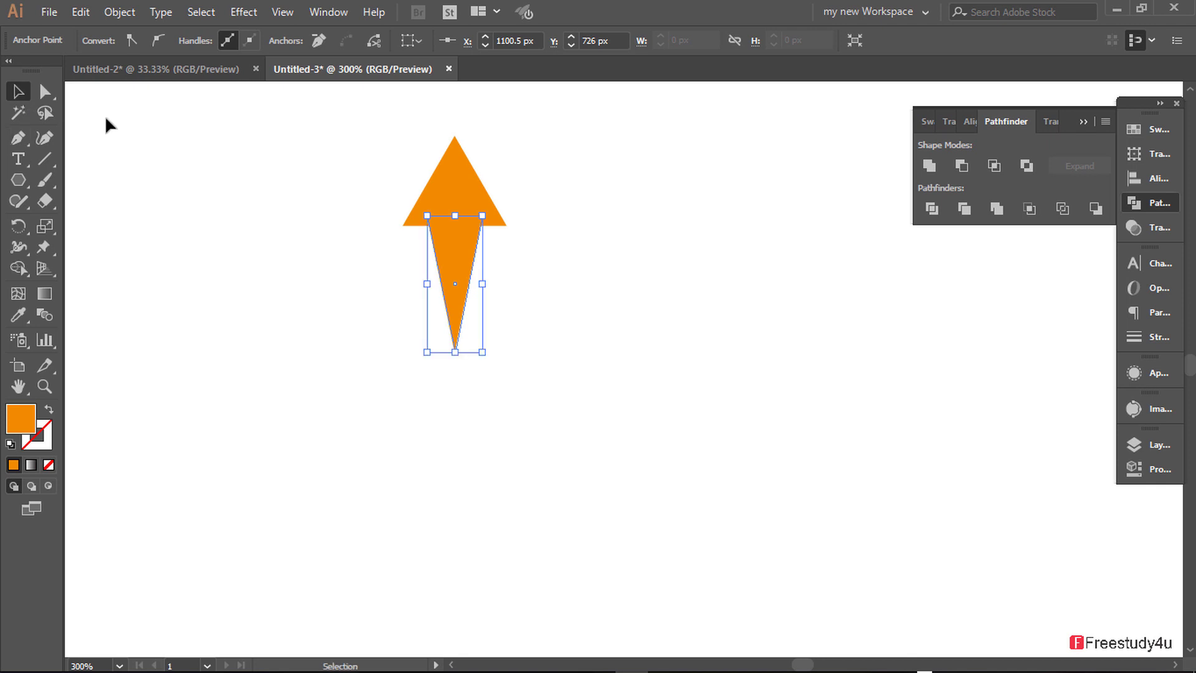
left_click(430, 206)
left_click_drag(347, 161, 501, 391)
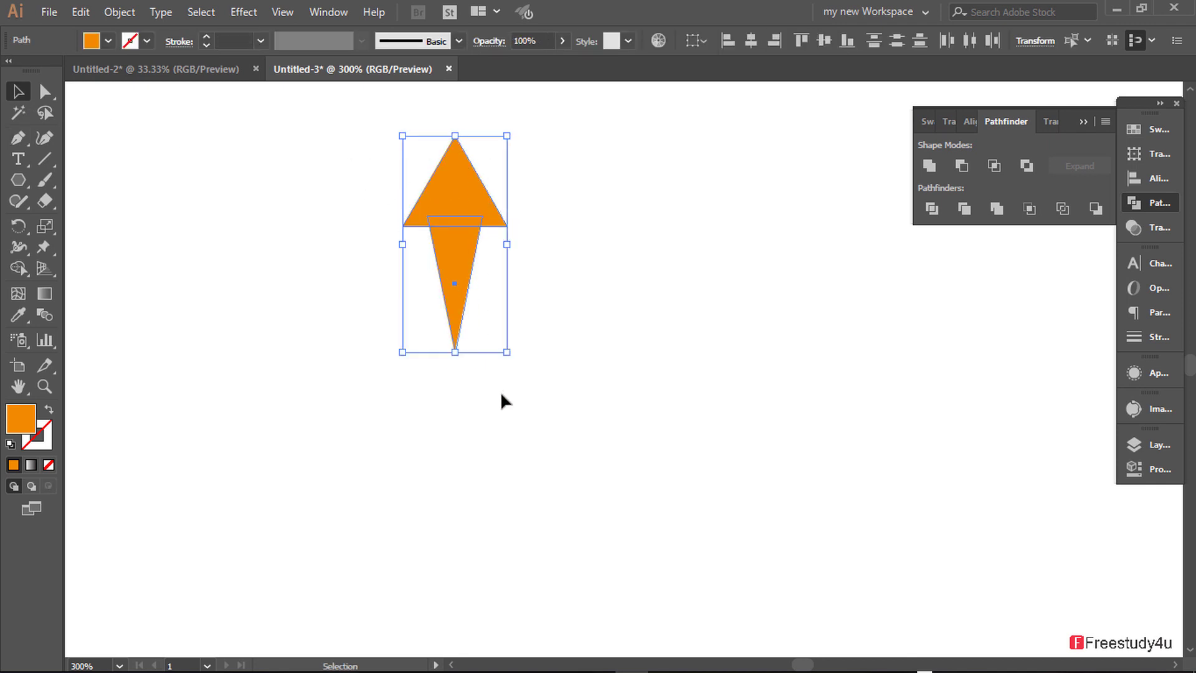
Group the arrow and repeat rotated copies around its bottom point to form an eight-point star.
key("a")
key("ctrl+g")
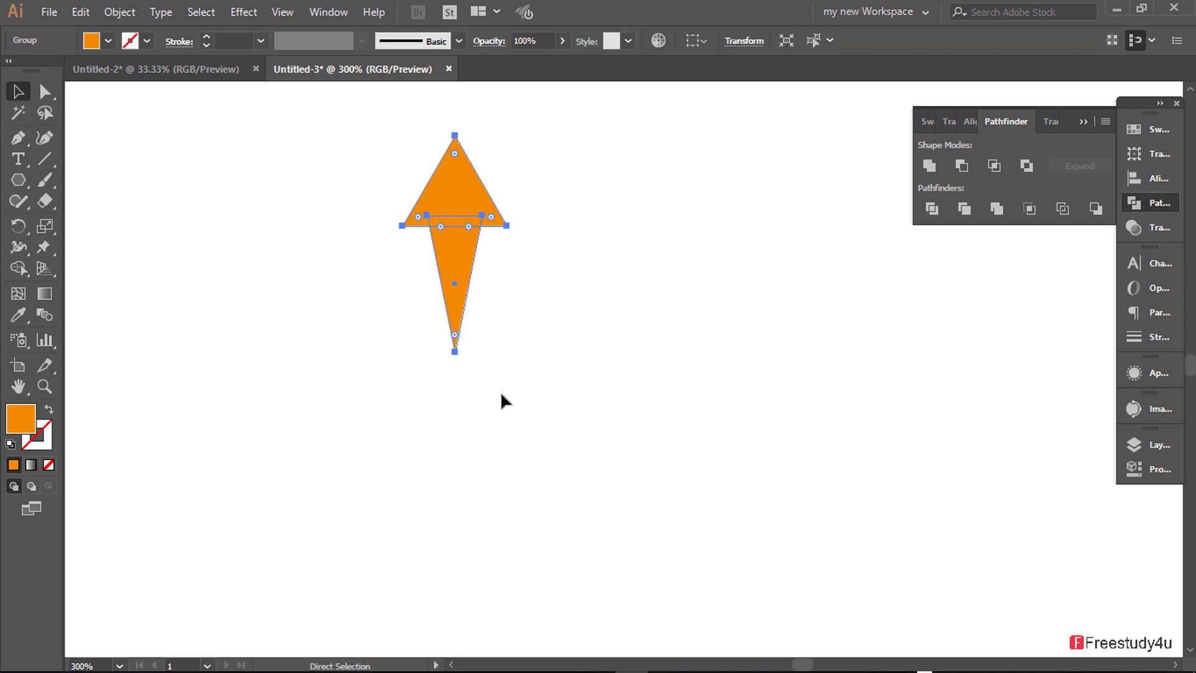
key("v")
left_click(19, 229)
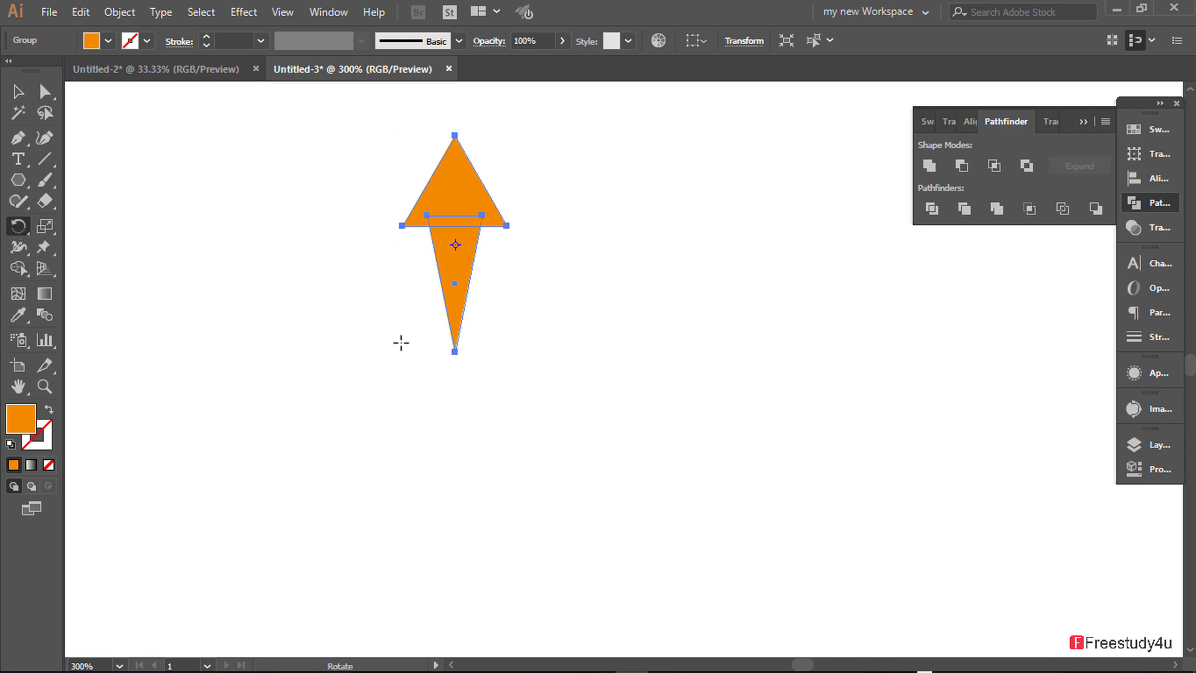
left_click(454, 352)
left_click_drag(489, 320, 580, 249)
key("v")
key("ctrl+d")
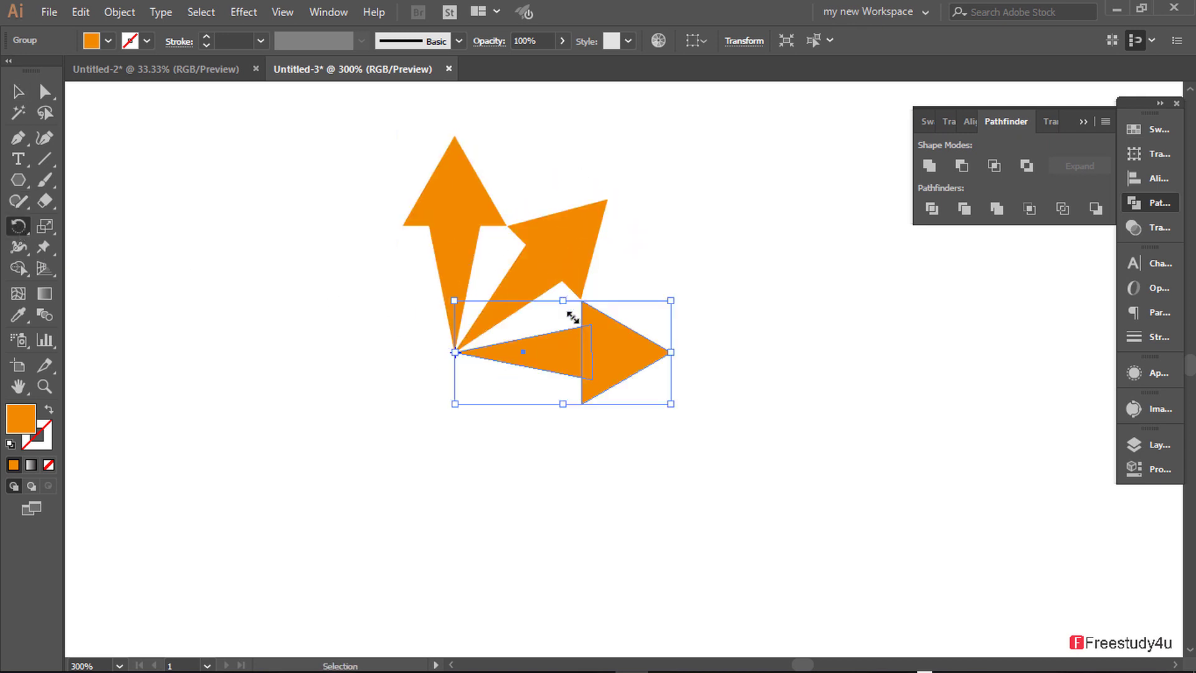
key("ctrl+d")
key("ctrl+d")
key("ctrl+d")
key("ctrl+d")
key("ctrl+d")
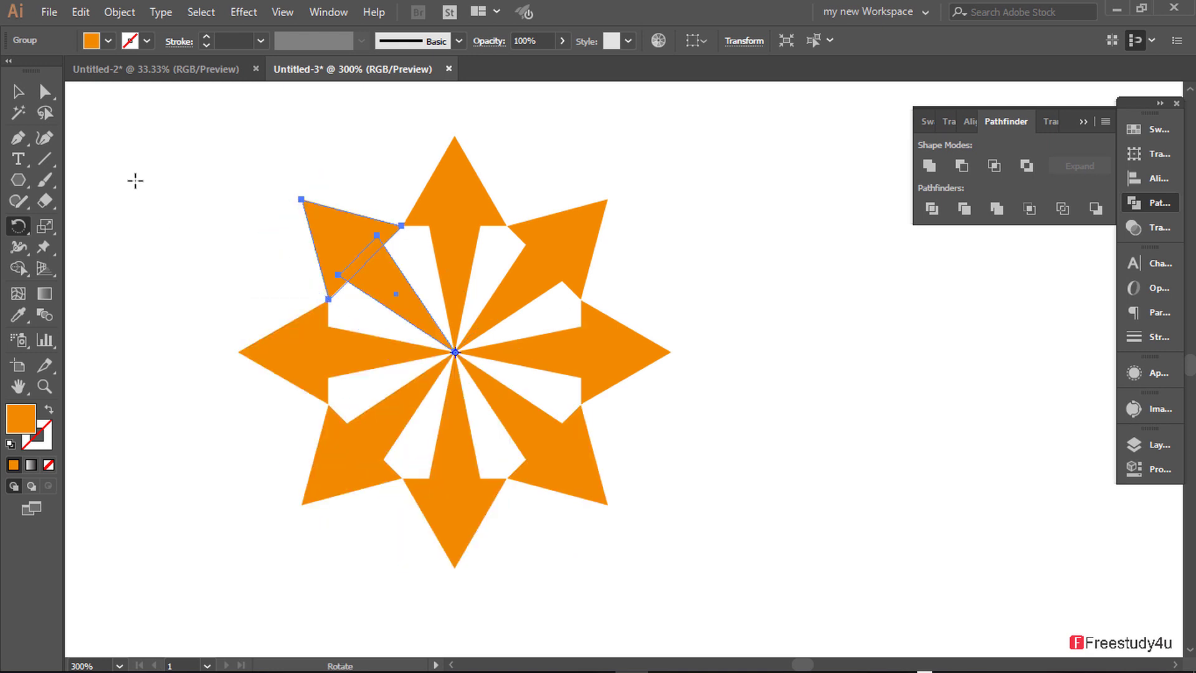
Select every arrow in the star and delete them.
left_click(18, 92)
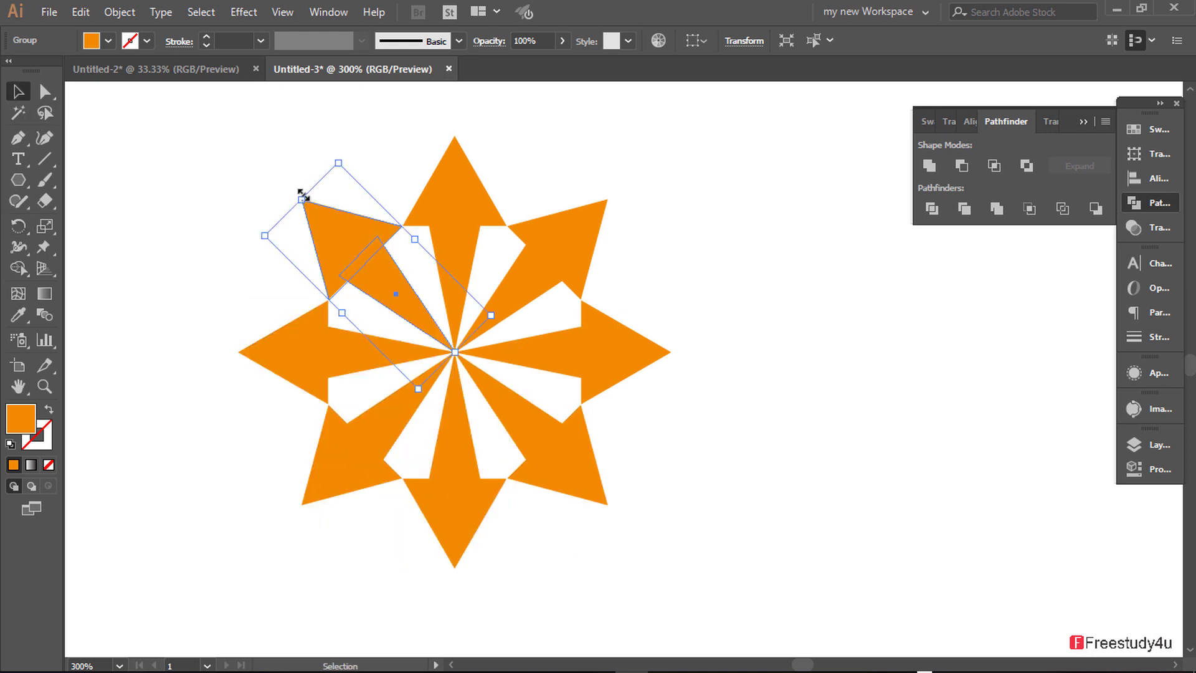
left_click(240, 161)
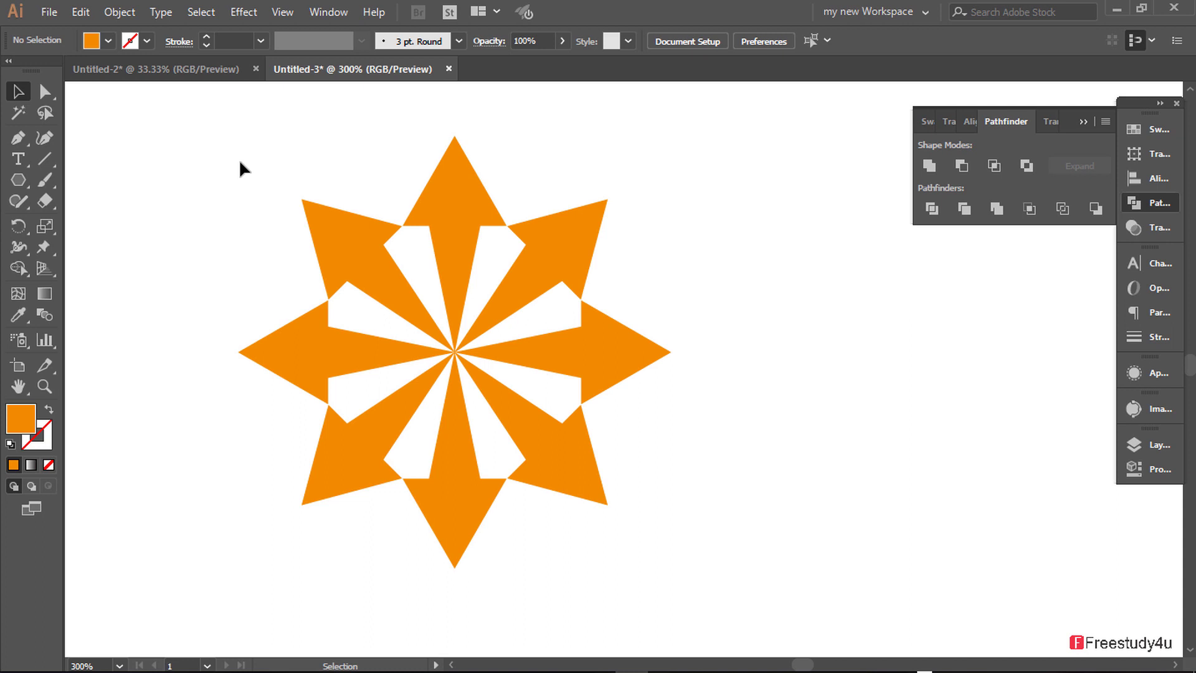
left_click_drag(240, 162, 640, 577)
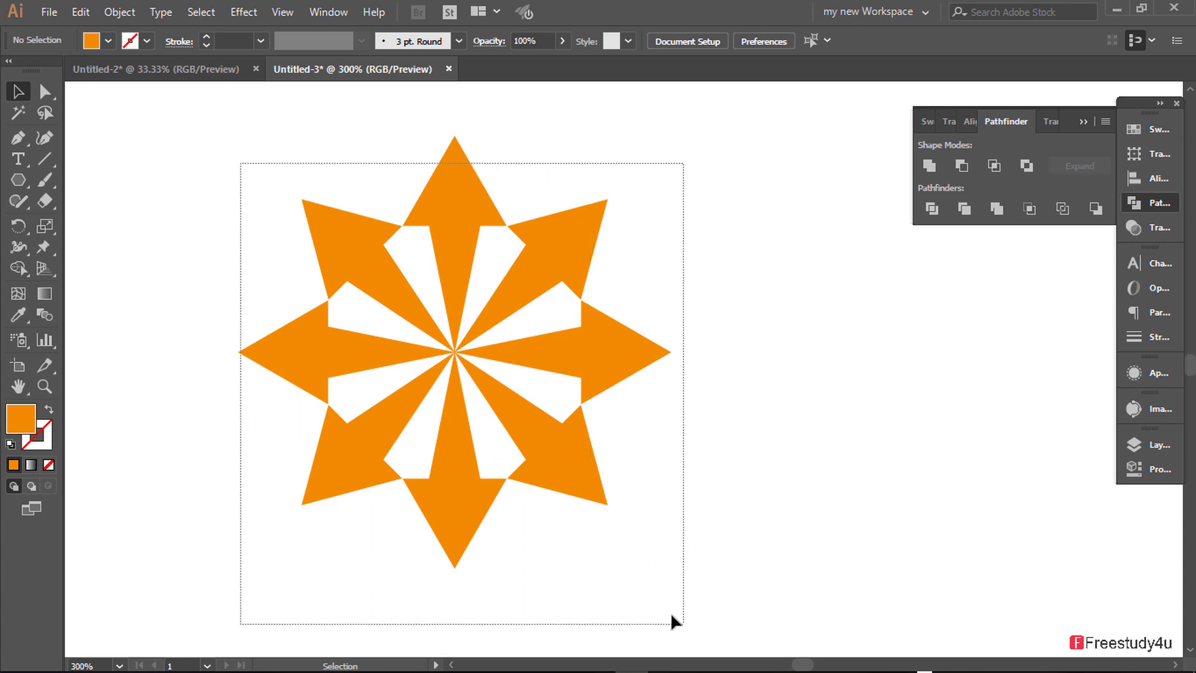
key("Delete")
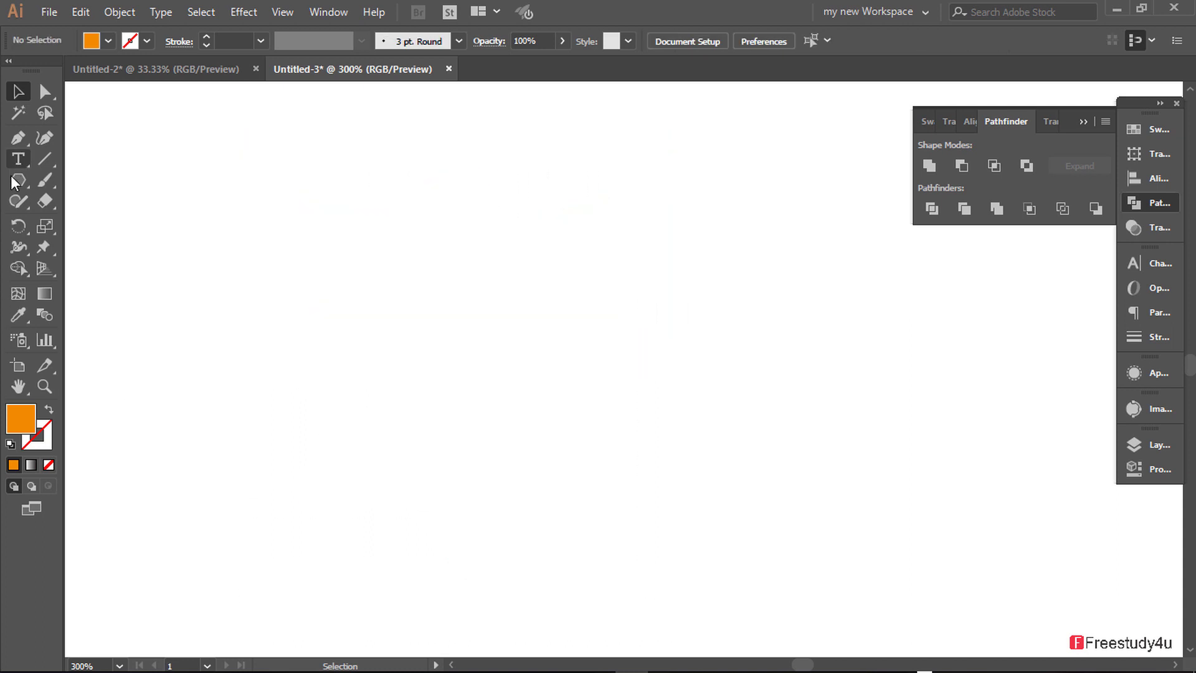
Draw a large orange circle with the Ellipse tool.
left_click(12, 178)
left_click(108, 222)
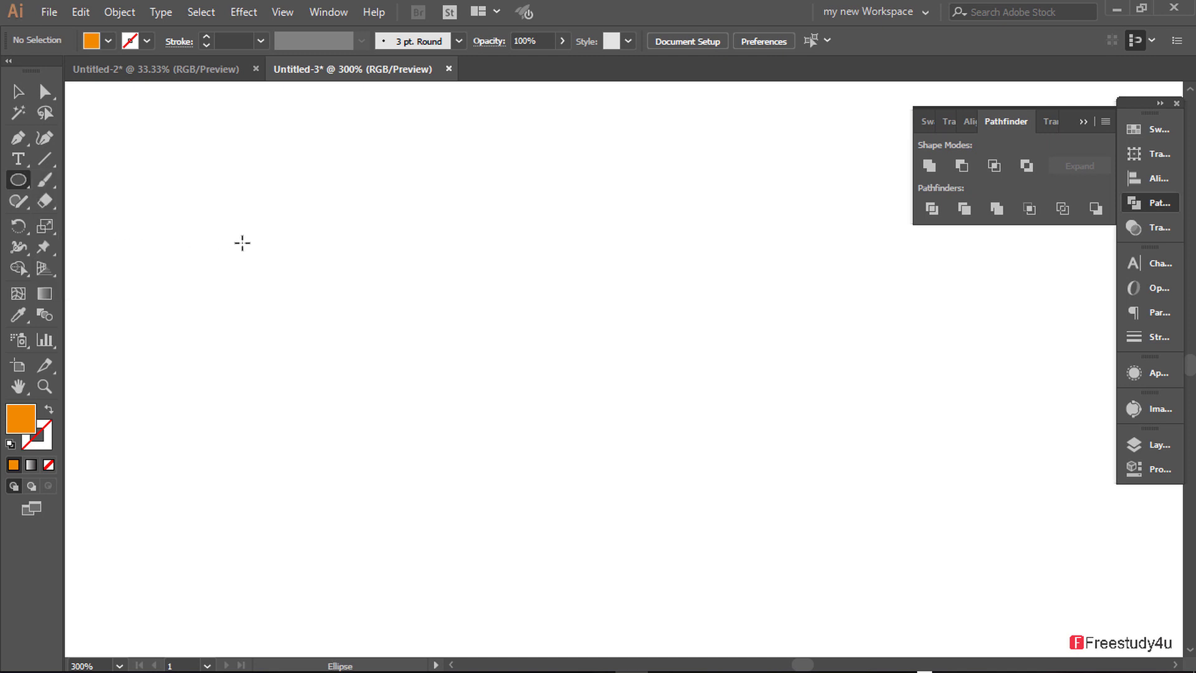
mouse_move(366, 240)
left_mouse_down()
mouse_move(502, 443)
mouse_move(585, 457)
left_mouse_up()
left_click(18, 92)
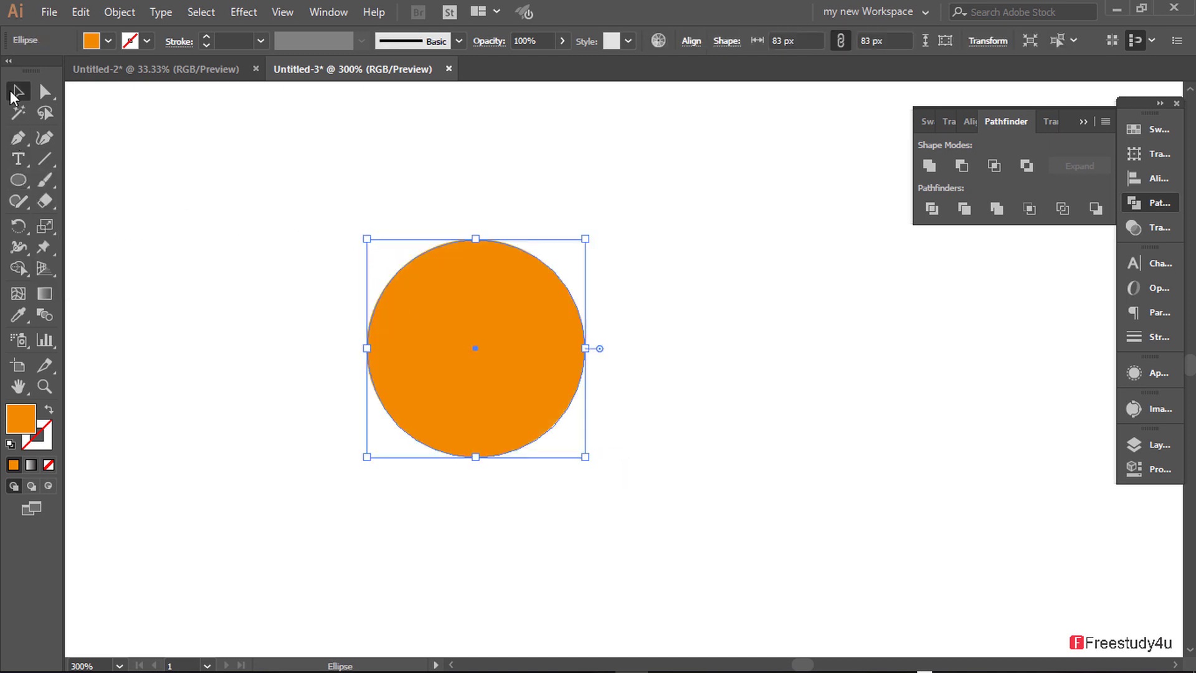
left_click(455, 208)
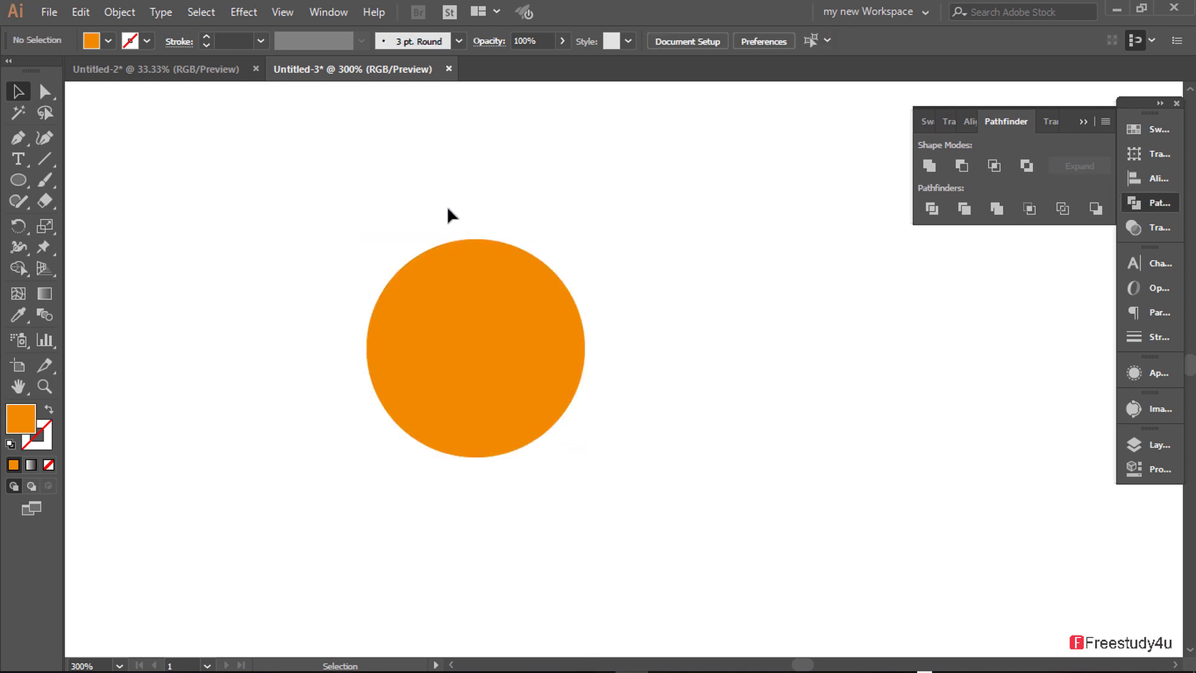
Draw a small star above the circle, centre it horizontally over the circle, and select the star.
left_click(24, 178)
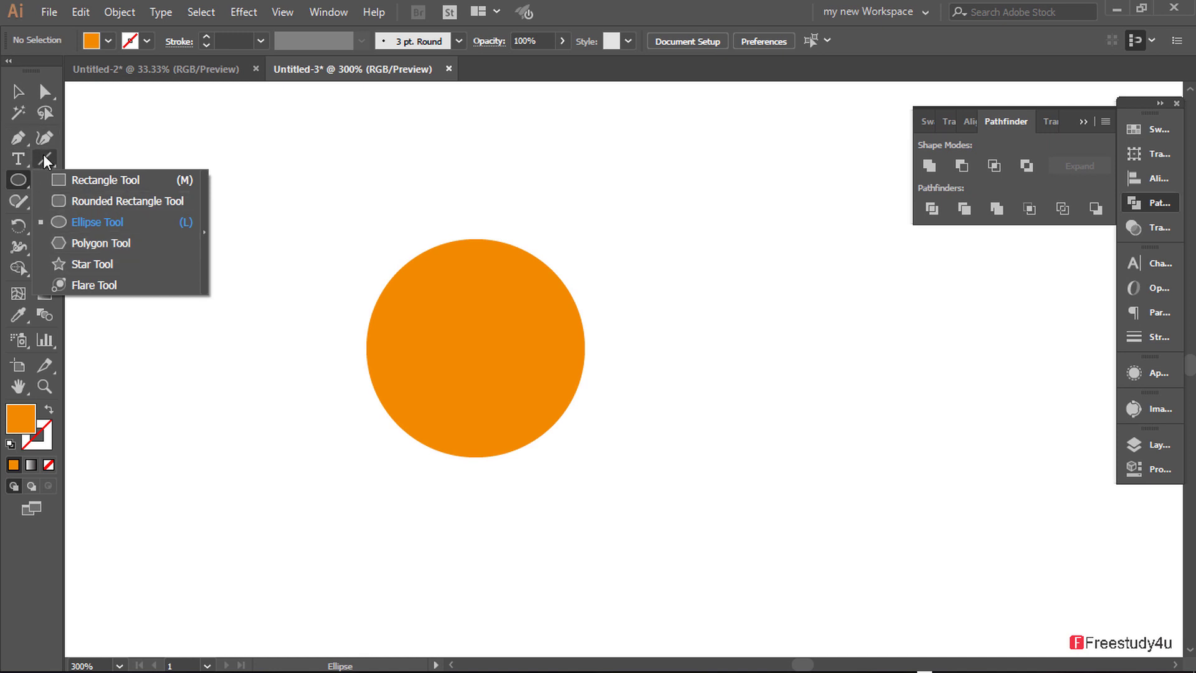
left_click(92, 264)
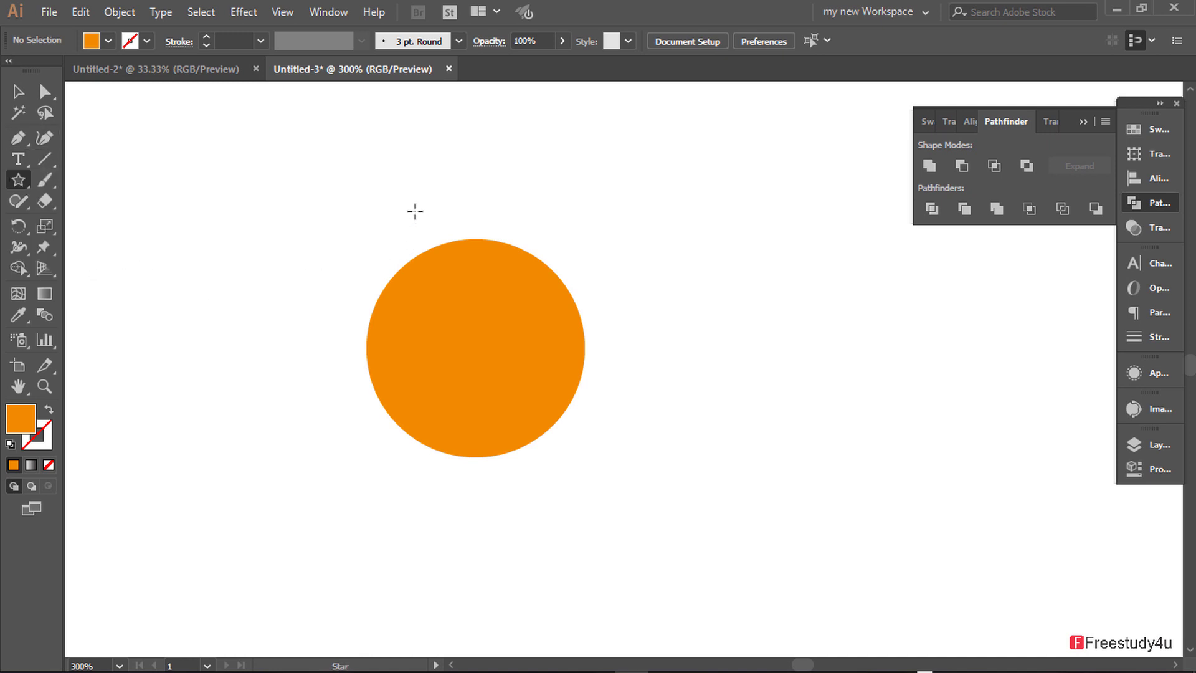
left_click_drag(470, 183, 476, 204)
key("v")
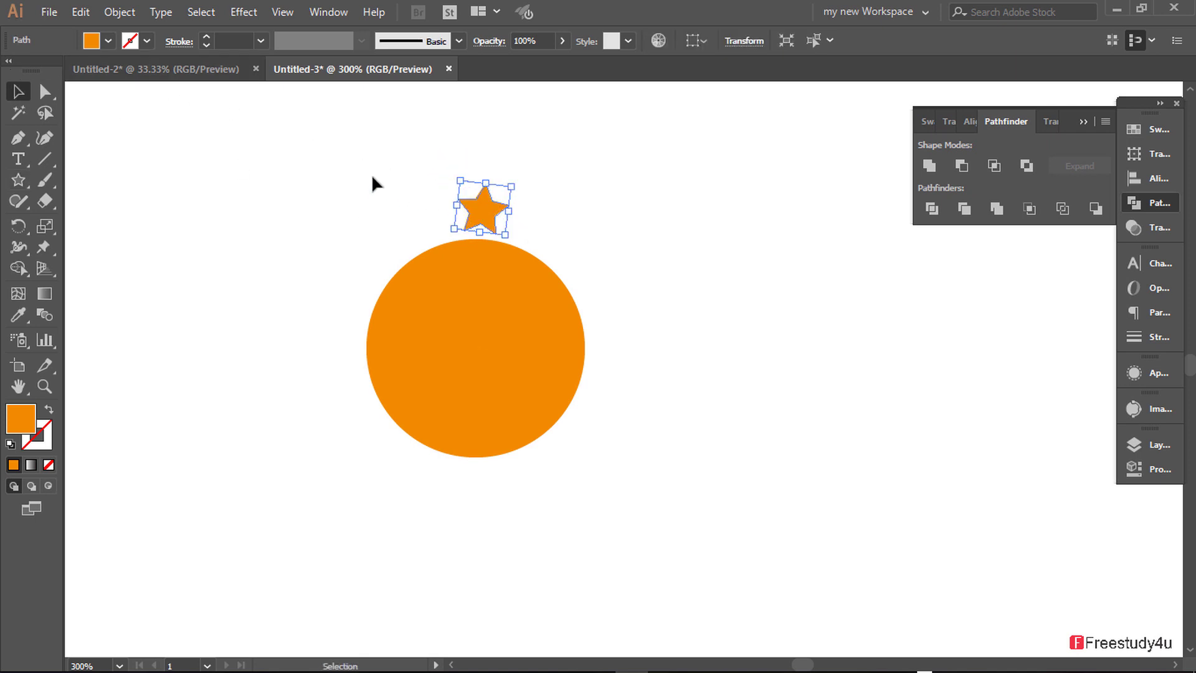
left_click_drag(372, 177, 608, 505)
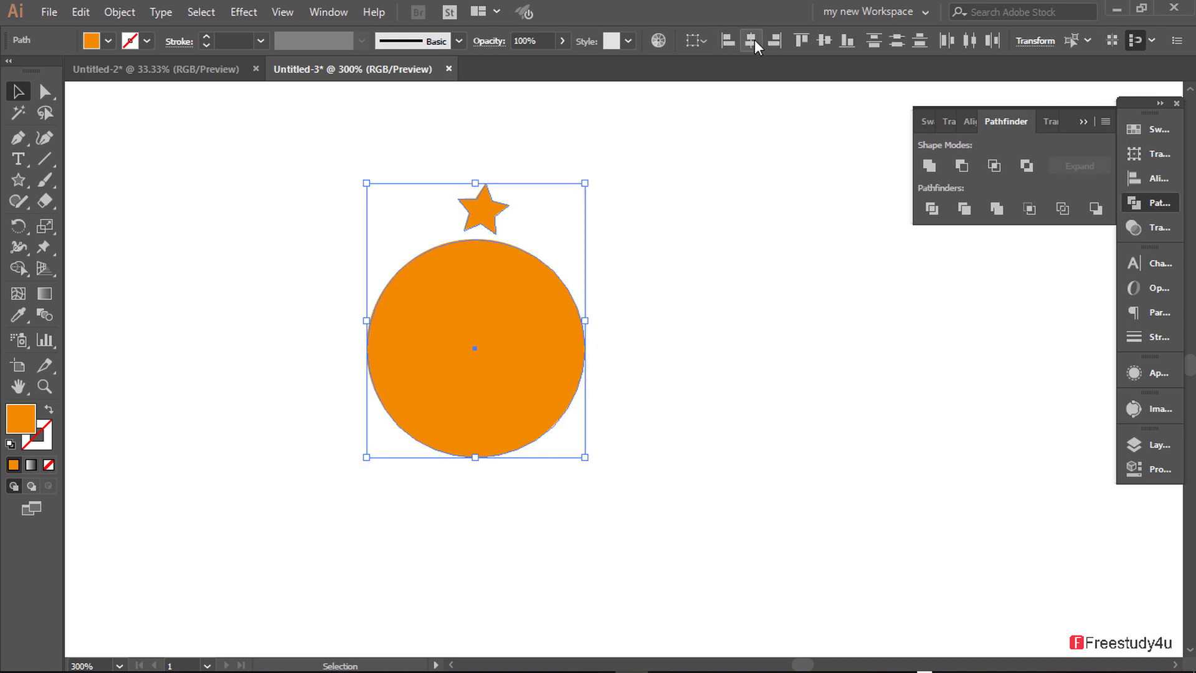
left_click(754, 39)
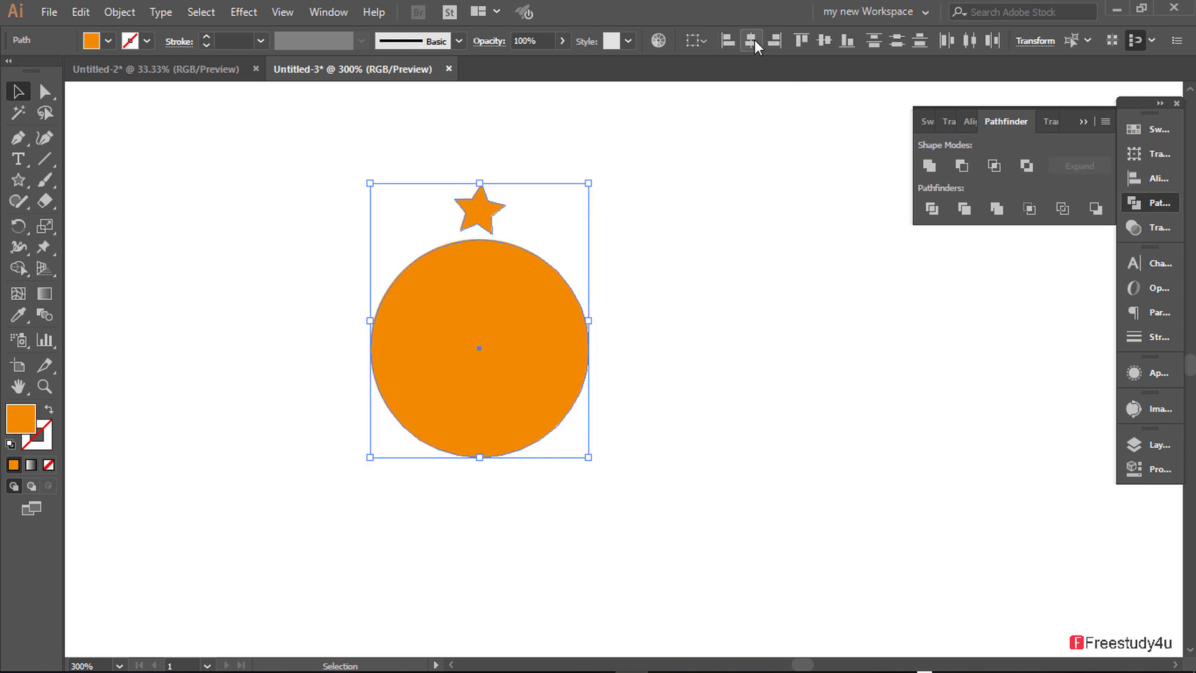
left_click(718, 271)
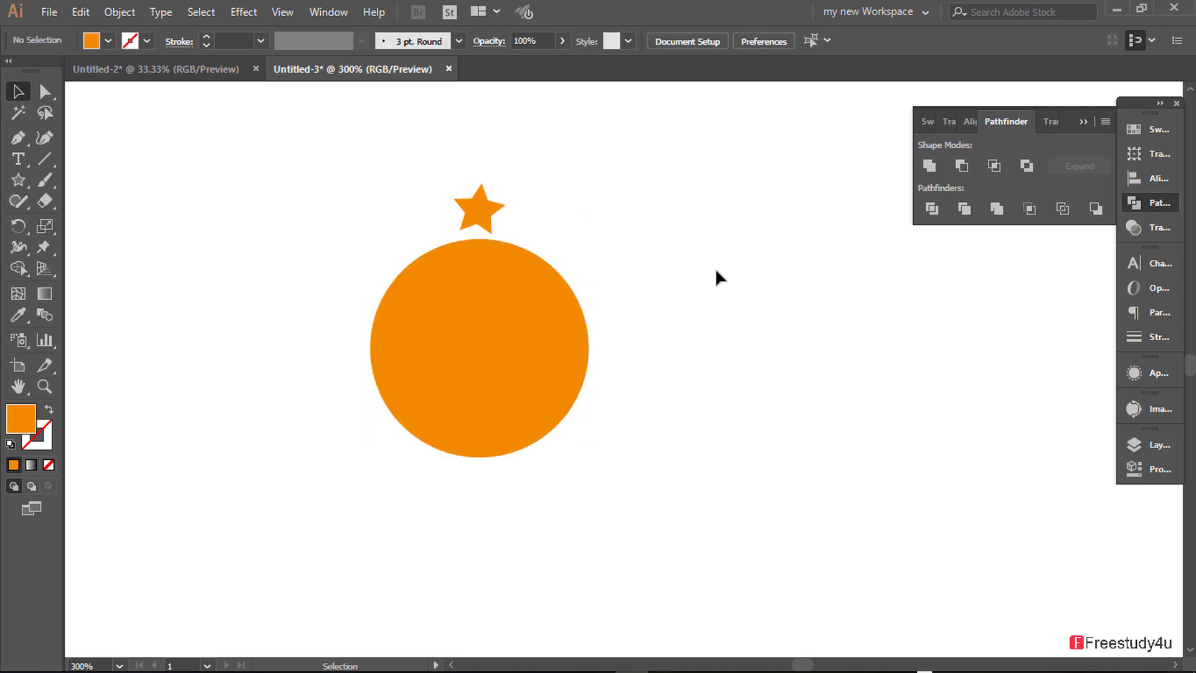
left_click(492, 214)
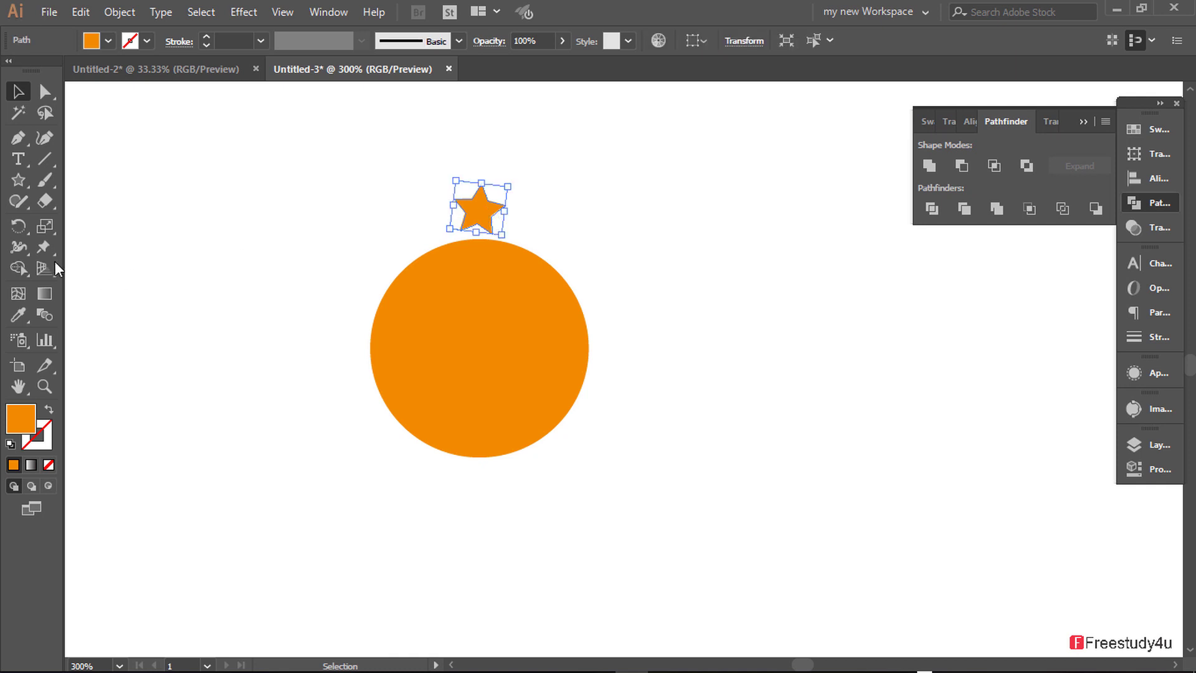
Set the rotation pivot at the circle's centre and open the Rotate dialog with preview off.
left_click(23, 223)
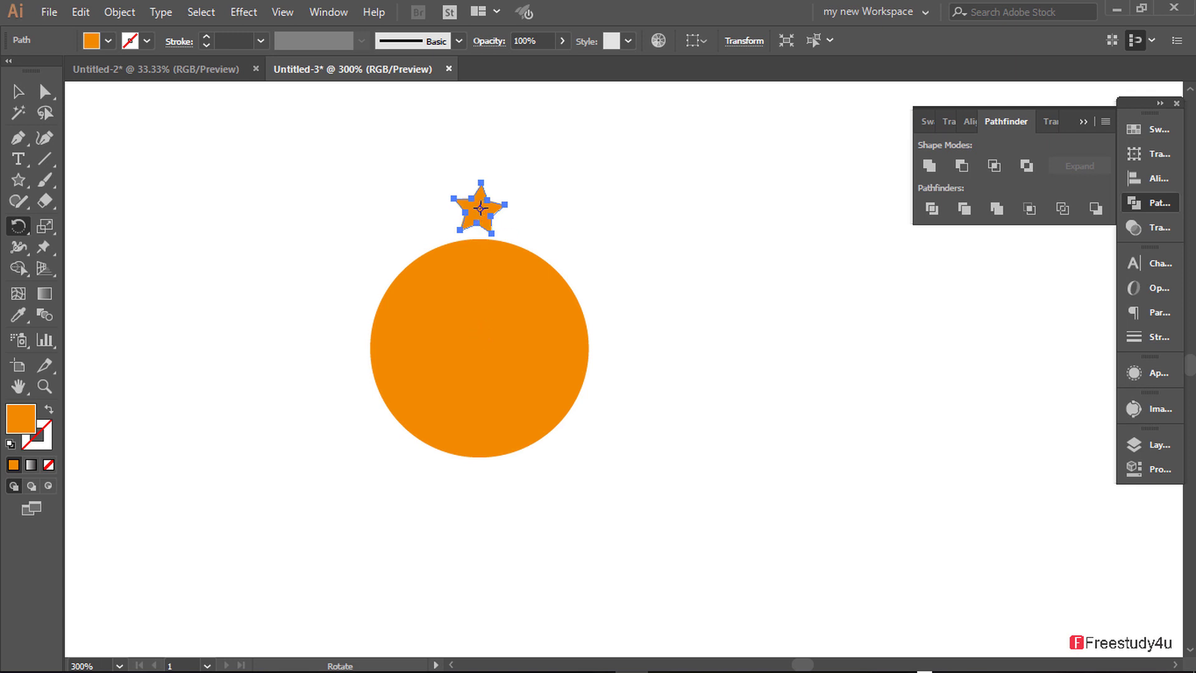
left_click_drag(481, 208, 480, 346)
left_click(478, 349, "alt")
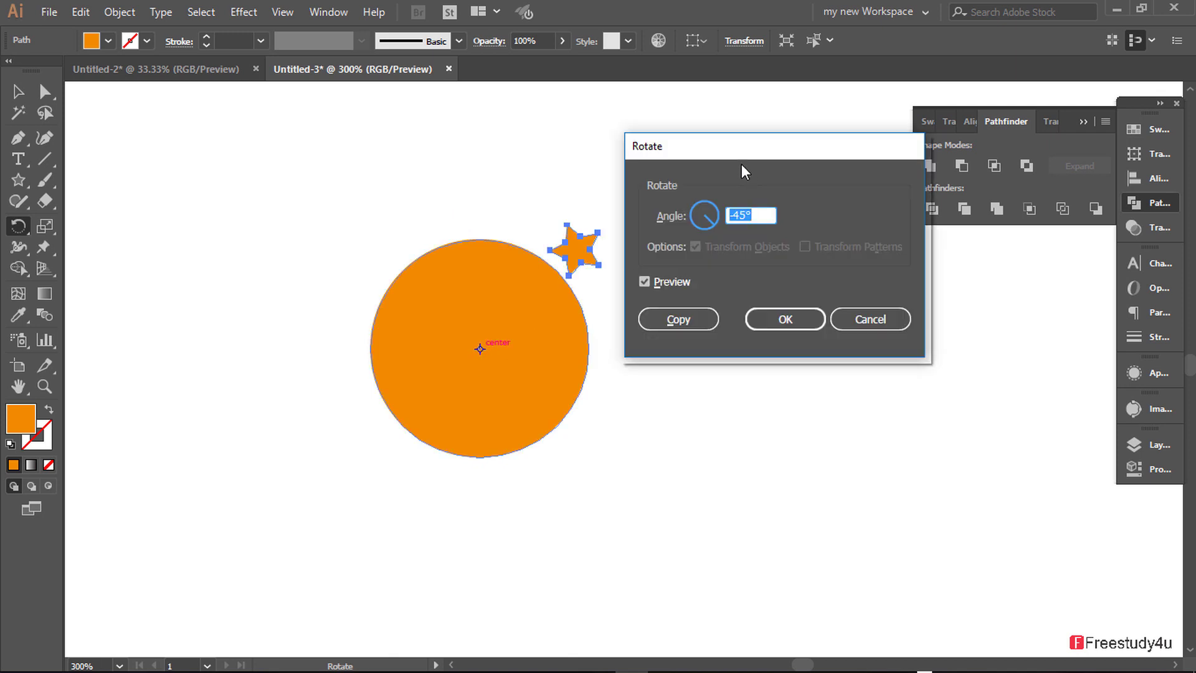
left_click_drag(732, 146, 789, 146)
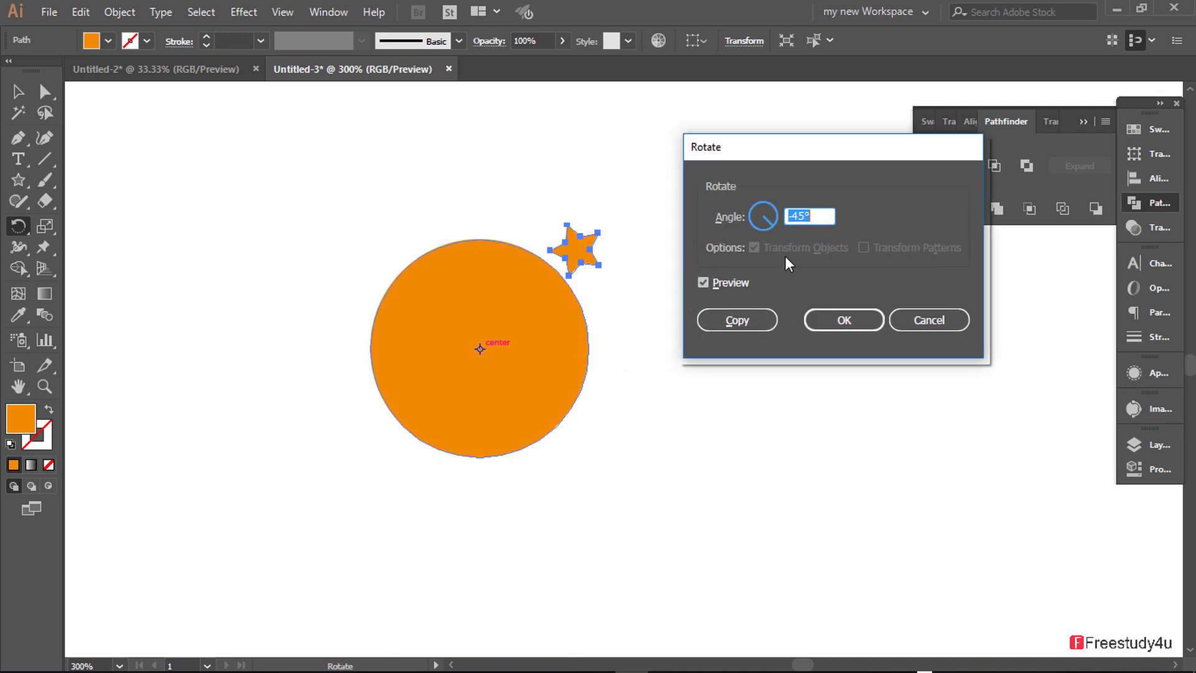
left_click(704, 282)
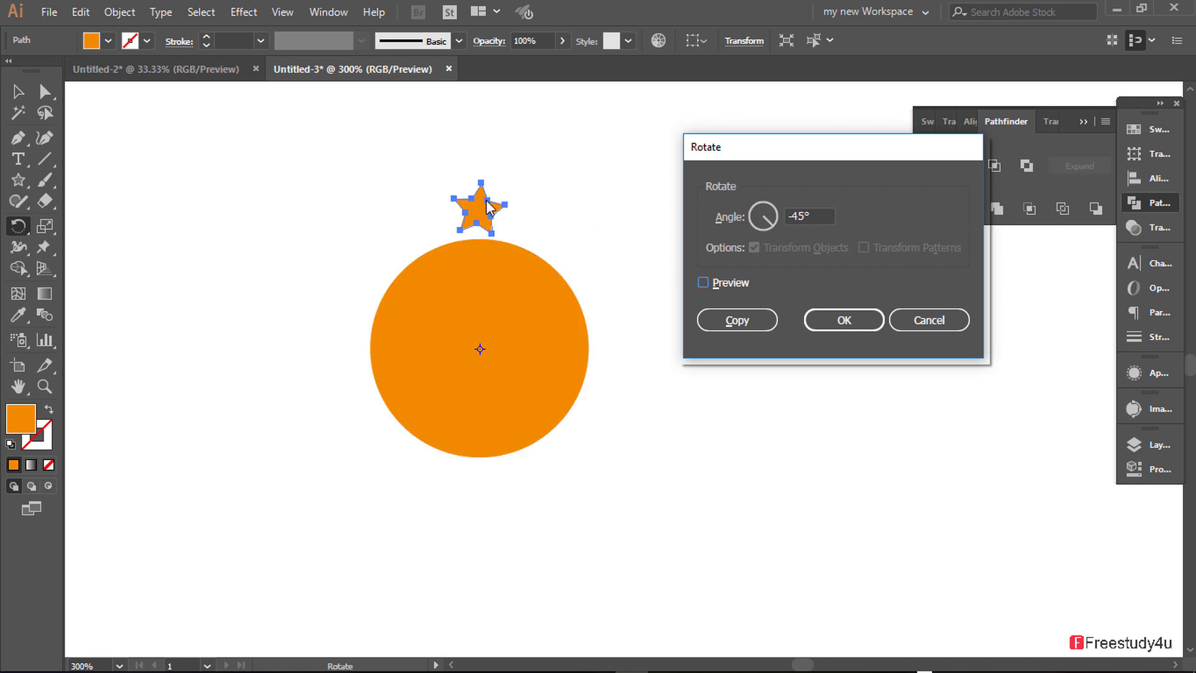
Set the rotation angle to -18° and make a rotated copy of the star.
left_click(818, 216)
key("Up")
key("Up")
key("Up")
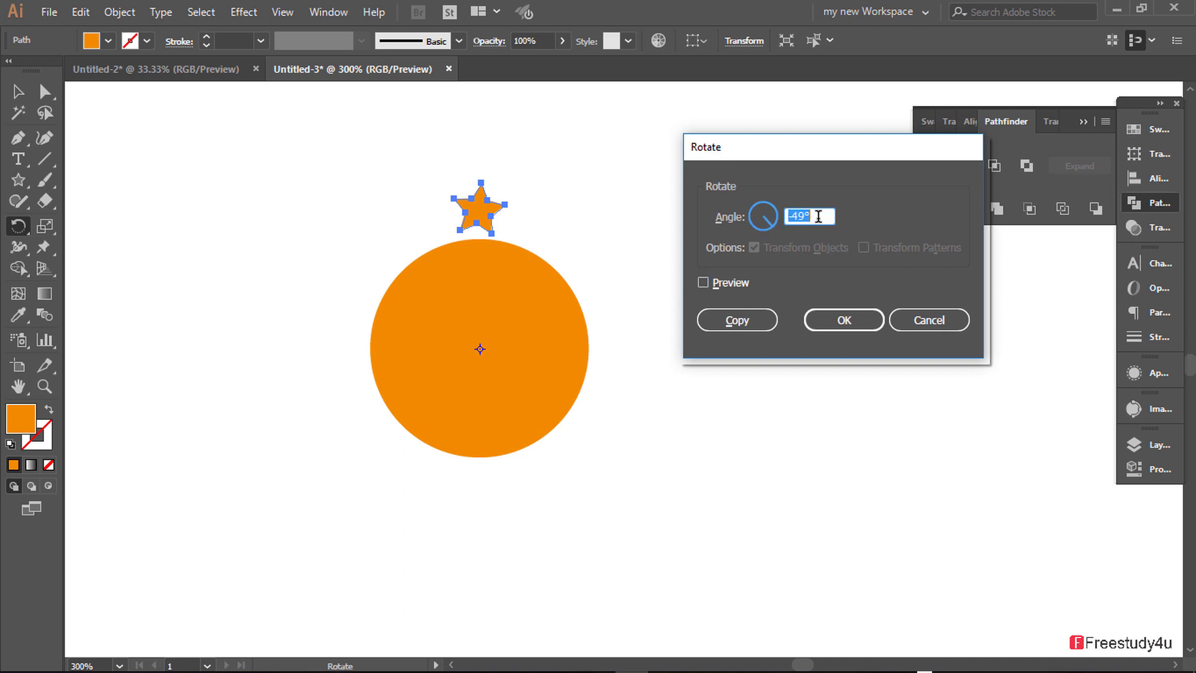
key("Down")
key("Down")
key("Down")
left_click(703, 282)
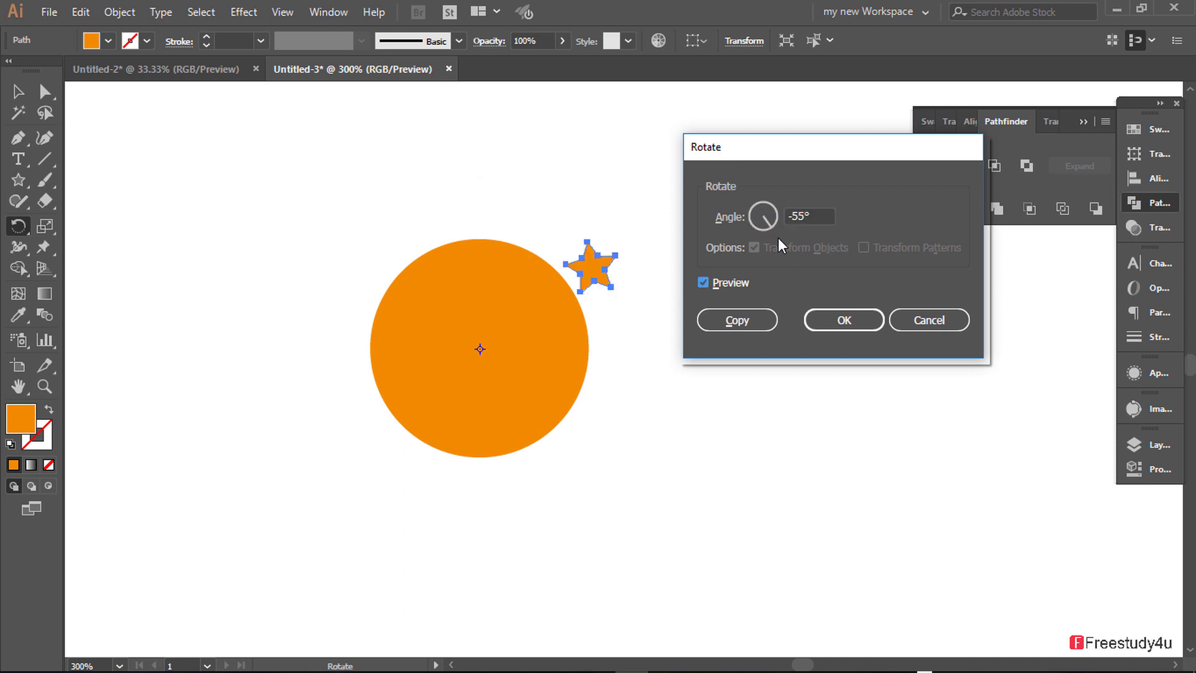
type("0")
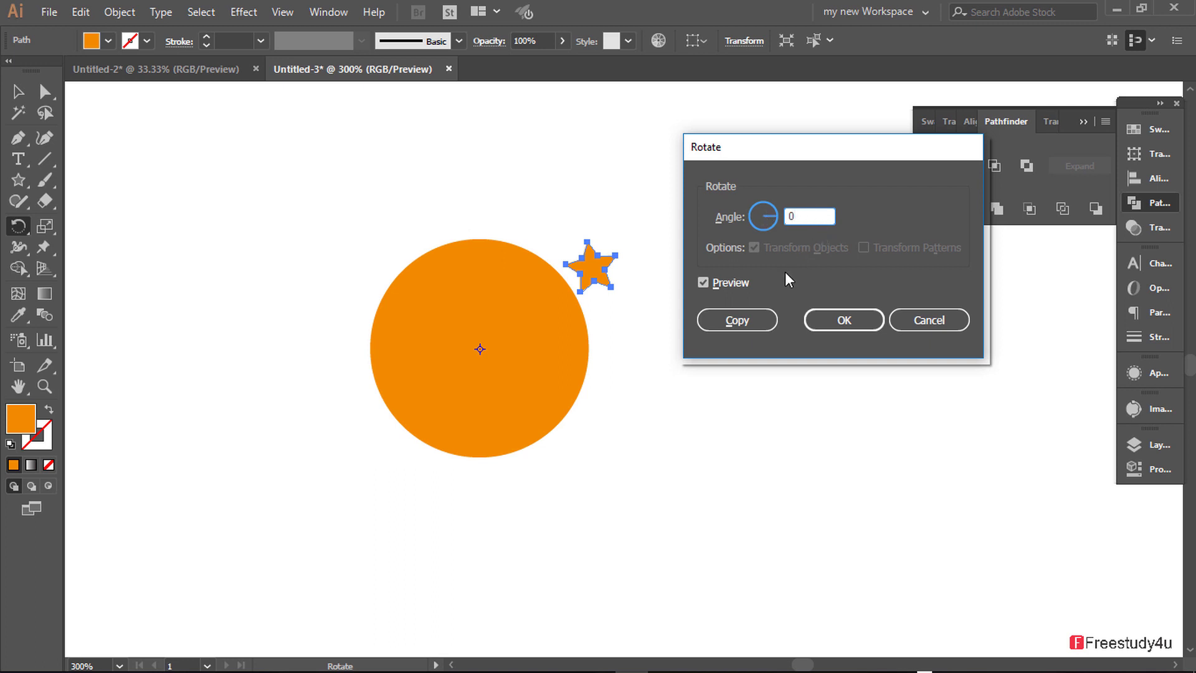
left_click(703, 282)
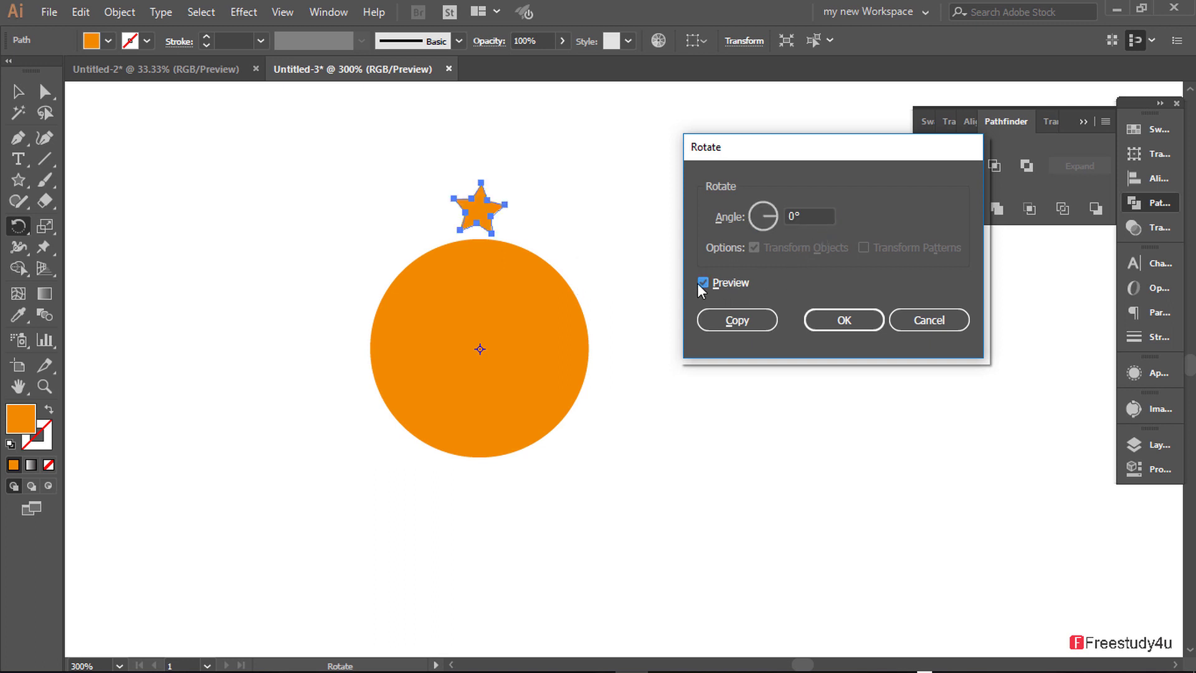
double_click(803, 216)
type("-2")
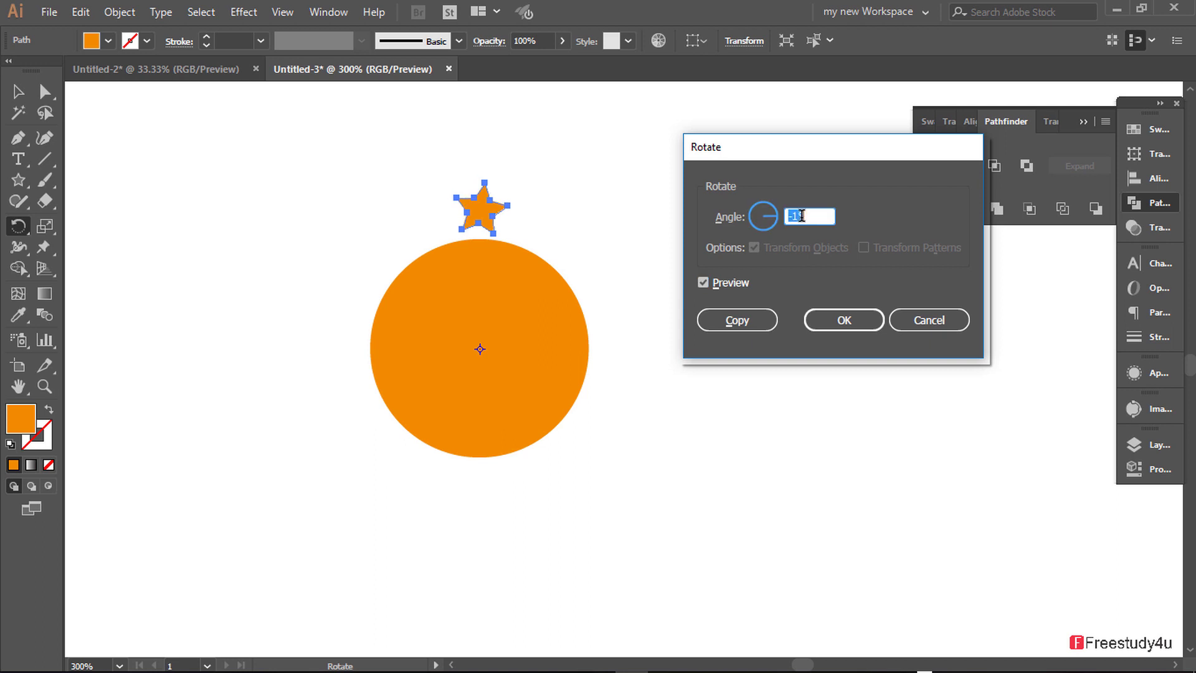
key("Down")
key("Down")
key("Down")
key("Down")
key("Down")
key("Down")
key("Down")
key("Down")
key("Down")
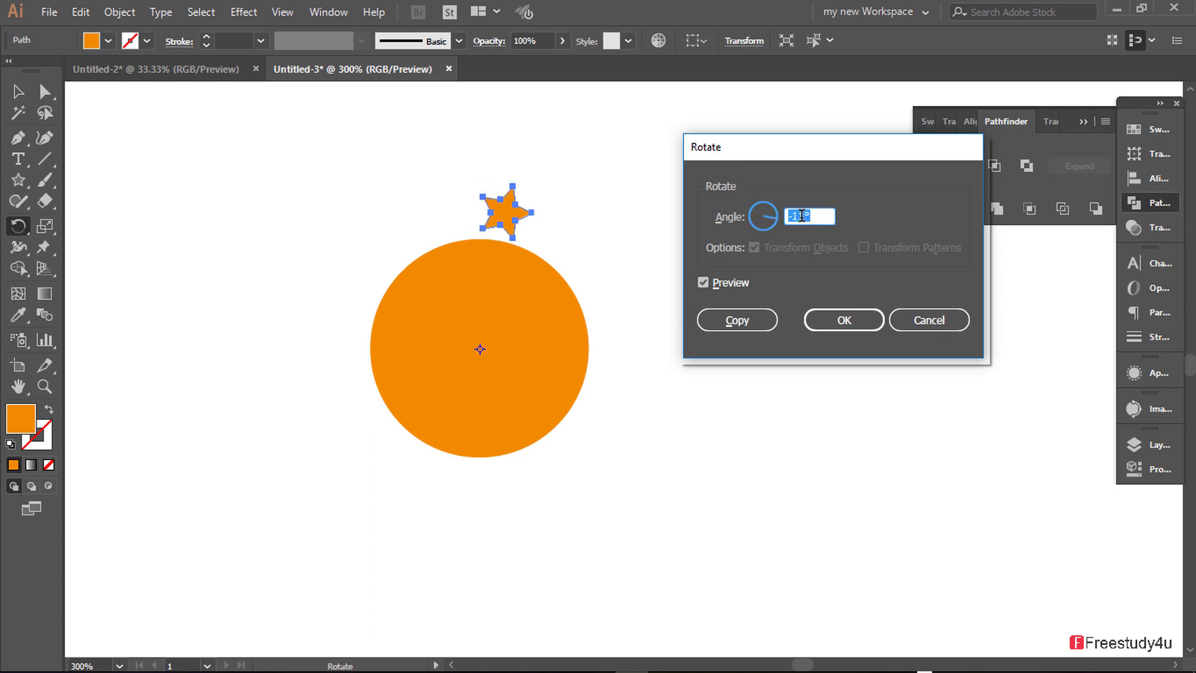
key("Down")
key("Down")
key("Down")
key("Down")
key("Down")
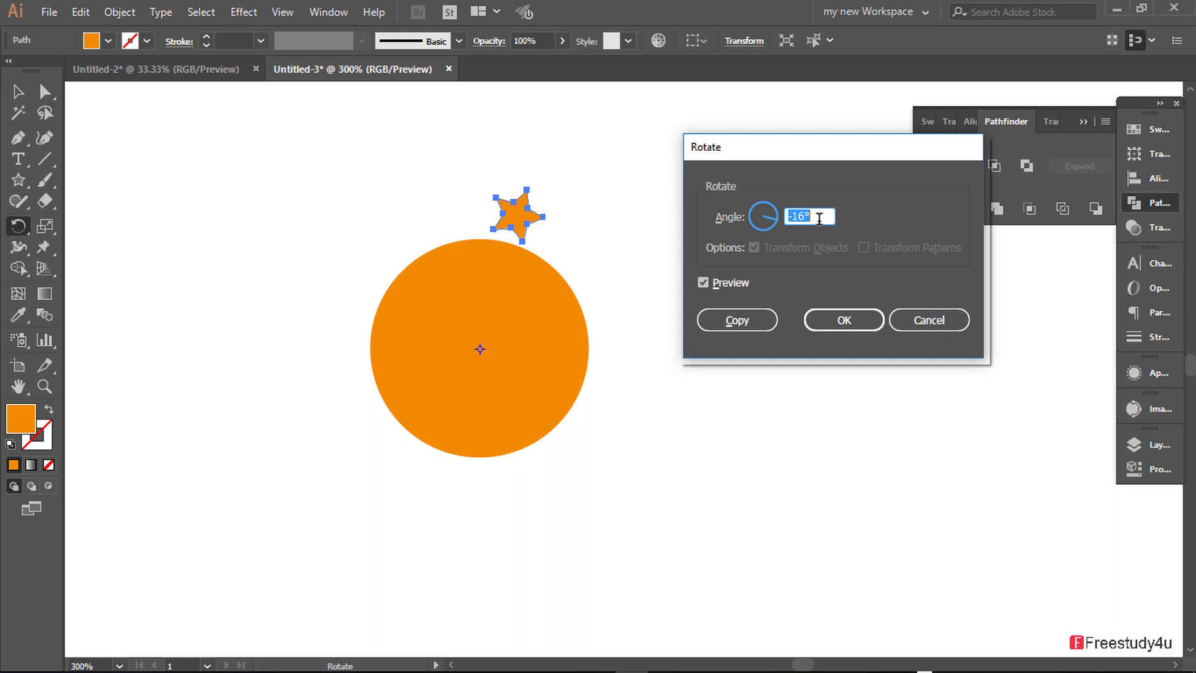
key("Down")
key("Down")
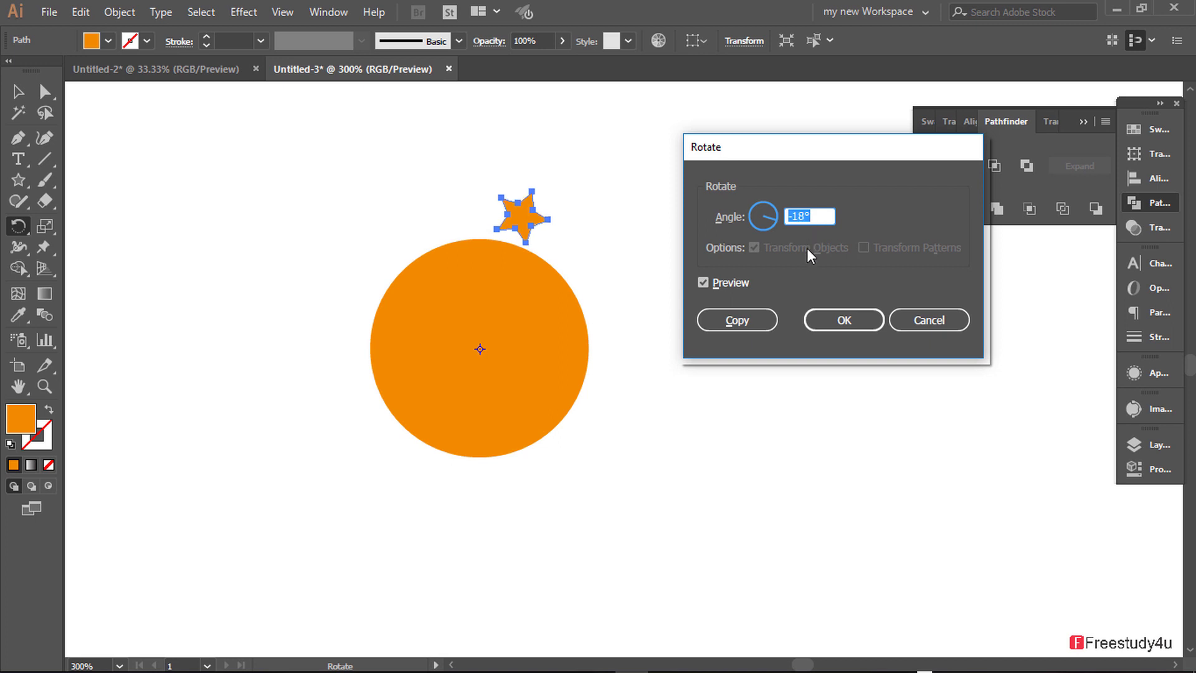
left_click(757, 318)
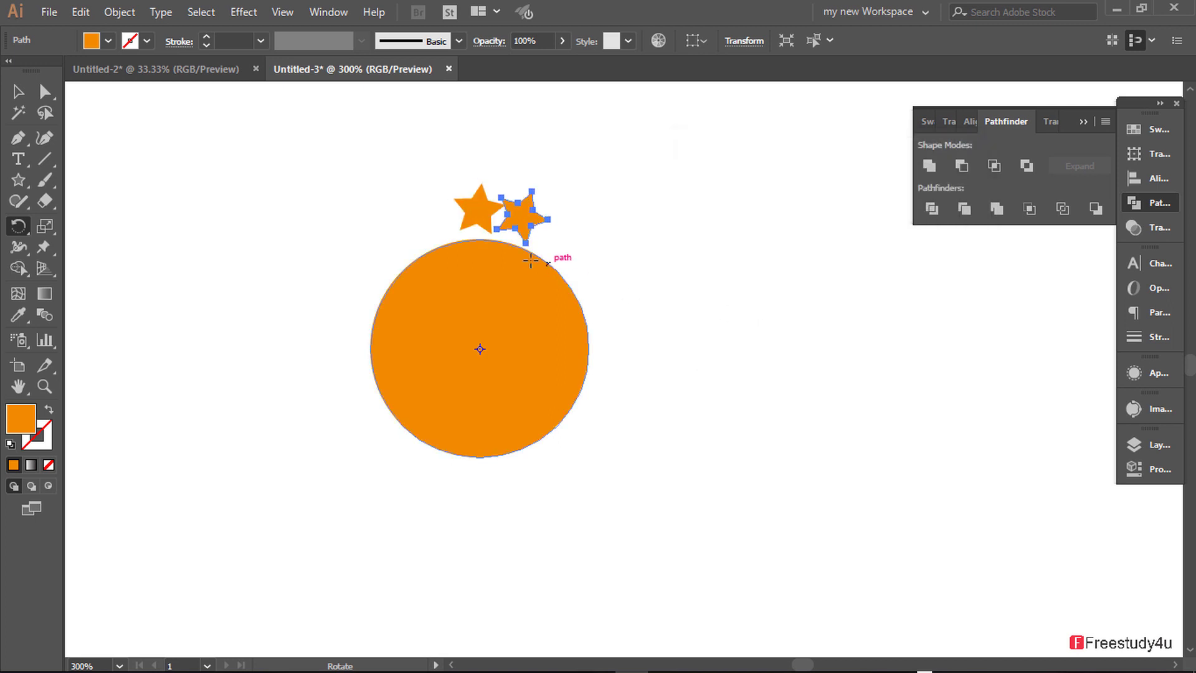
Repeat the rotated star copy four times with Ctrl+D to ring the circle.
key("ctrl+d")
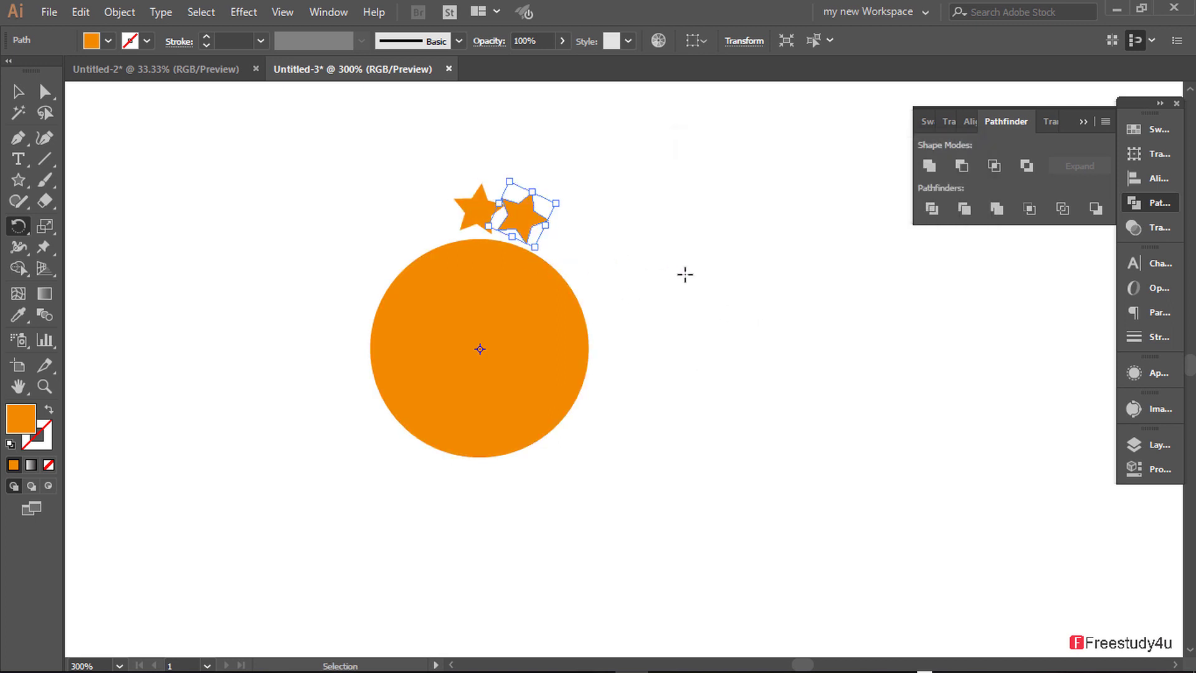
key("ctrl+d")
key("ctrl+d")
key("ctrl+d")
key("ctrl+d")
key("ctrl+d")
key("ctrl+d")
key("ctrl+d")
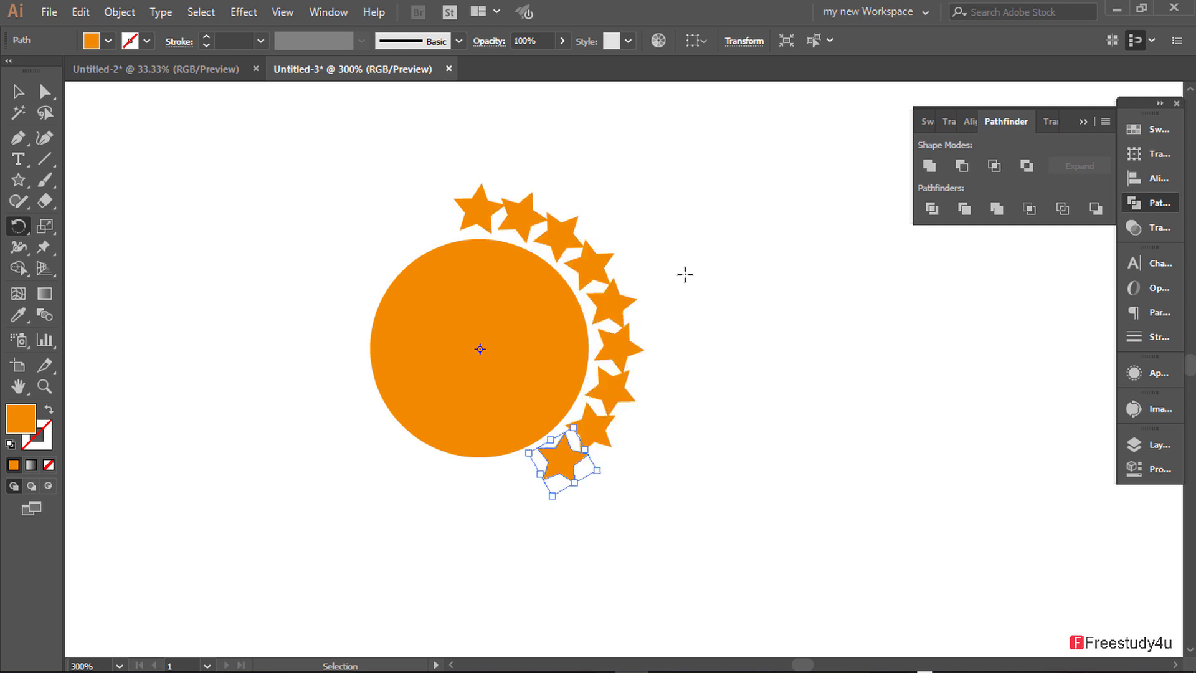
key("ctrl+d")
key("ctrl+d")
key("ctrl+d")
key("ctrl+d")
key("ctrl+d")
key("ctrl+d")
key("ctrl+d")
key("ctrl+d")
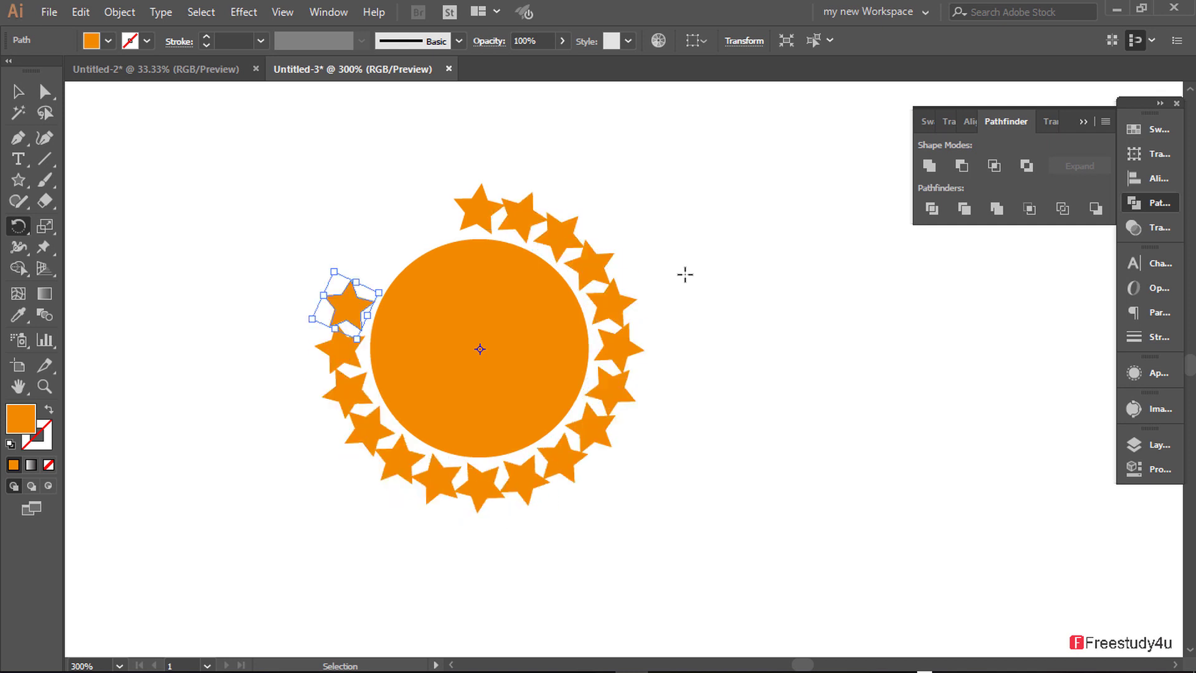
key("ctrl+d")
key("ctrl+d")
key("ctrl+d")
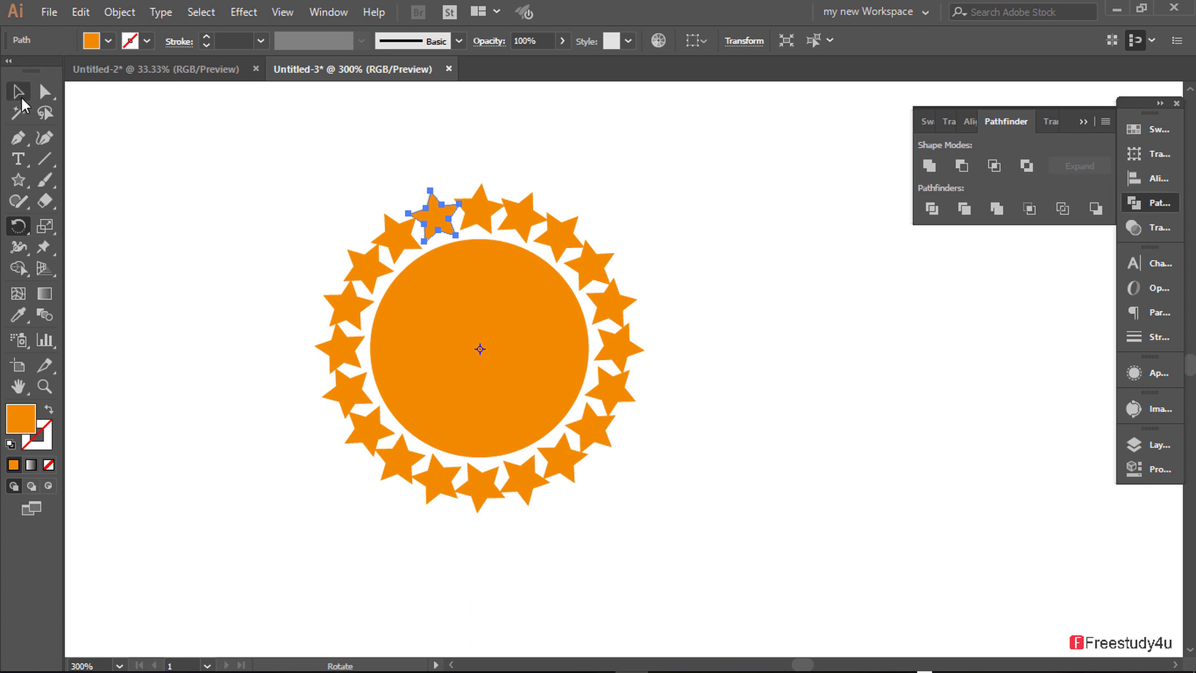
Select the whole sun artwork and delete it.
left_click(18, 91)
left_click(235, 177)
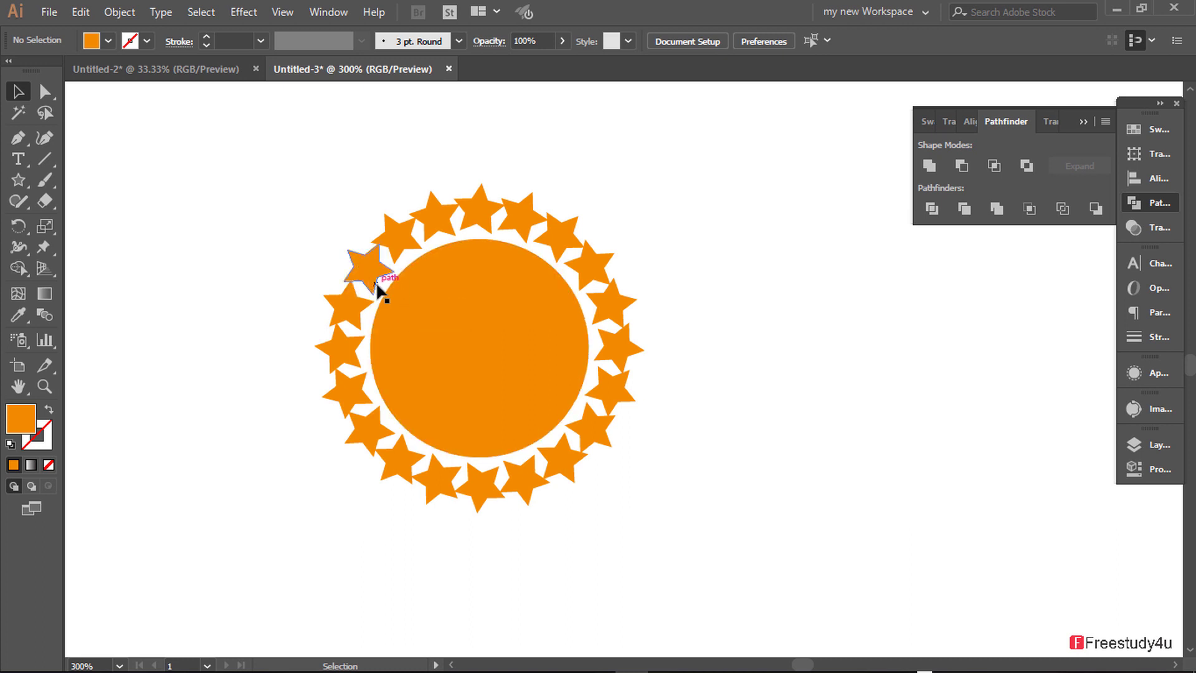
left_click_drag(263, 181, 667, 525)
key("Delete")
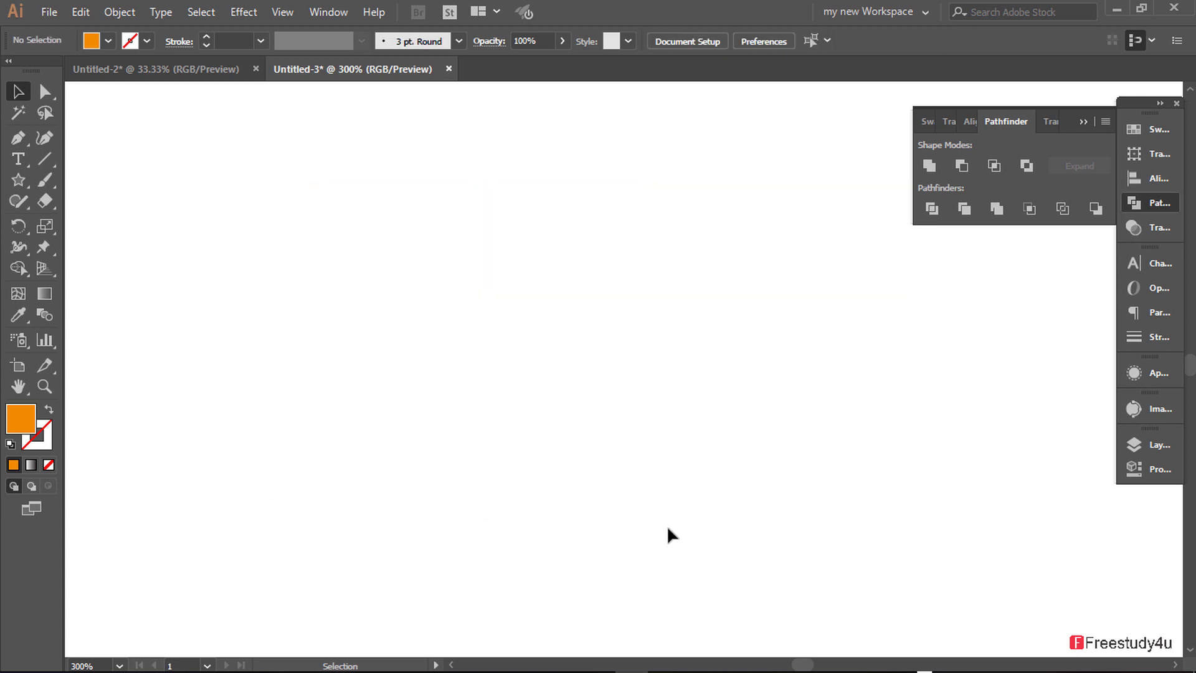
left_click(17, 232)
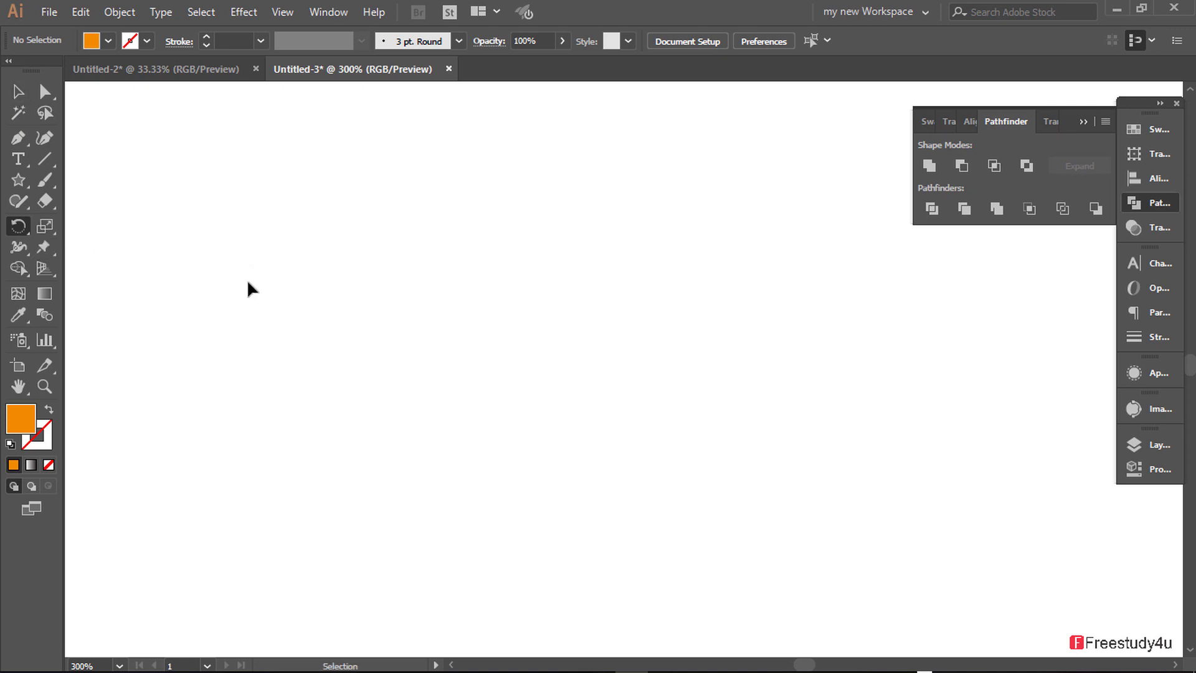
Move the portrait photo left, place a duplicate directly above it, and select the lower photo.
key("ctrl+0")
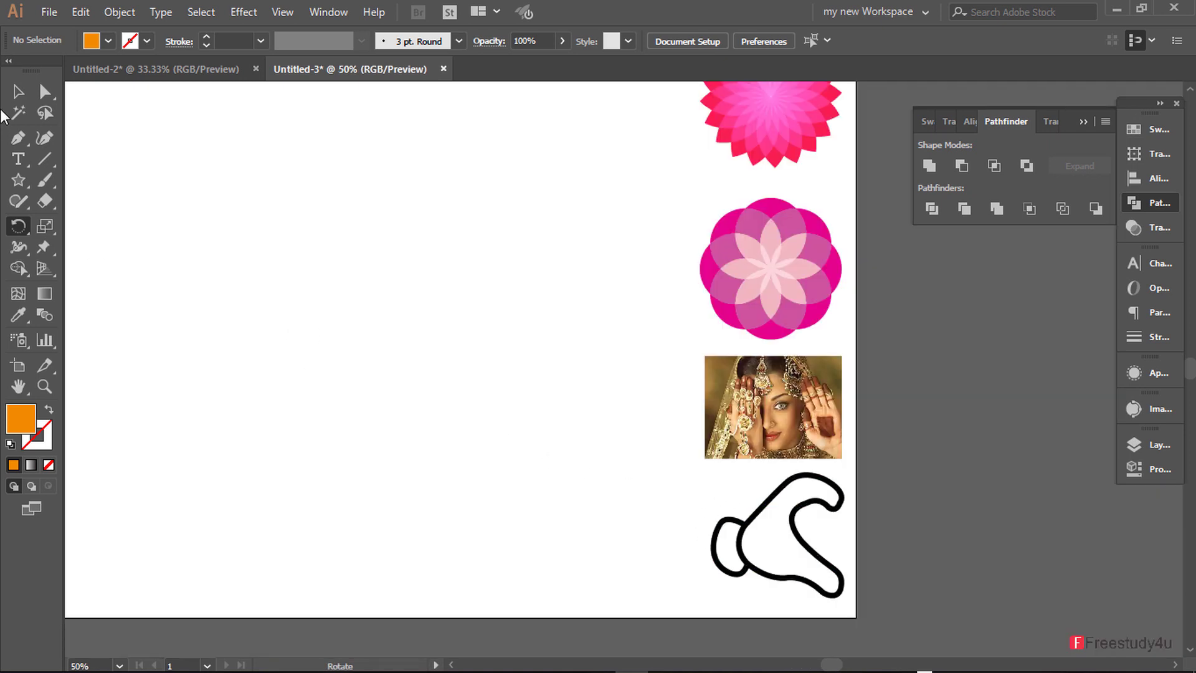
left_click(18, 91)
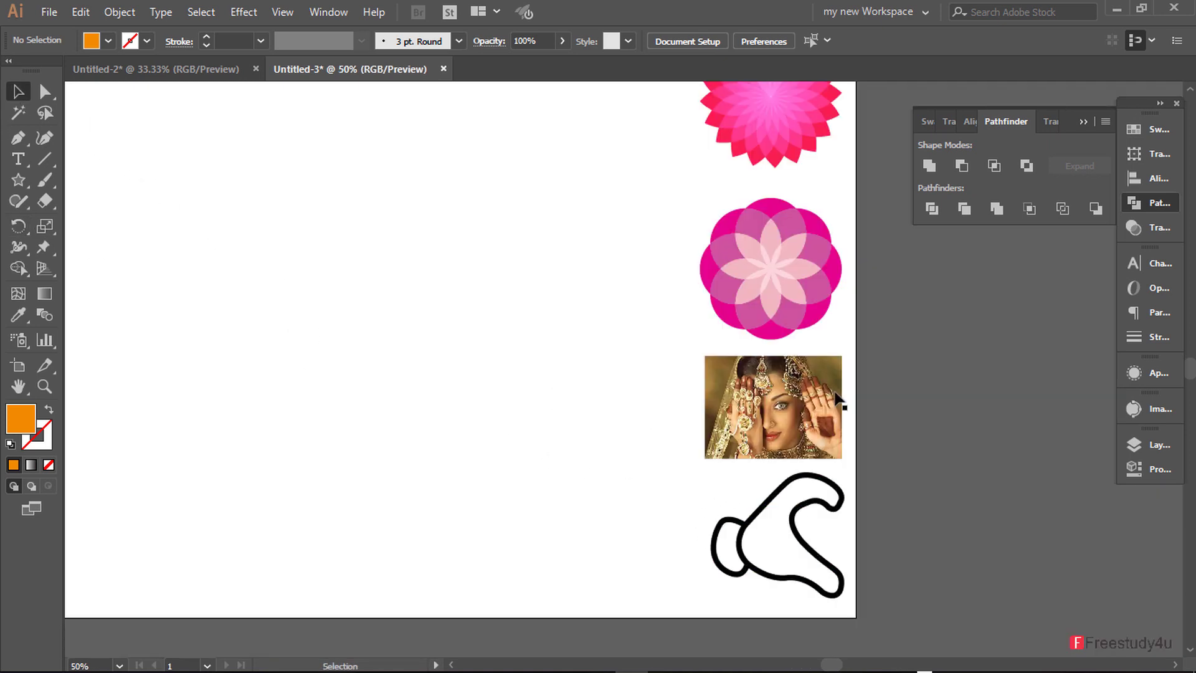
left_click(782, 424)
left_click_drag(782, 423, 283, 356)
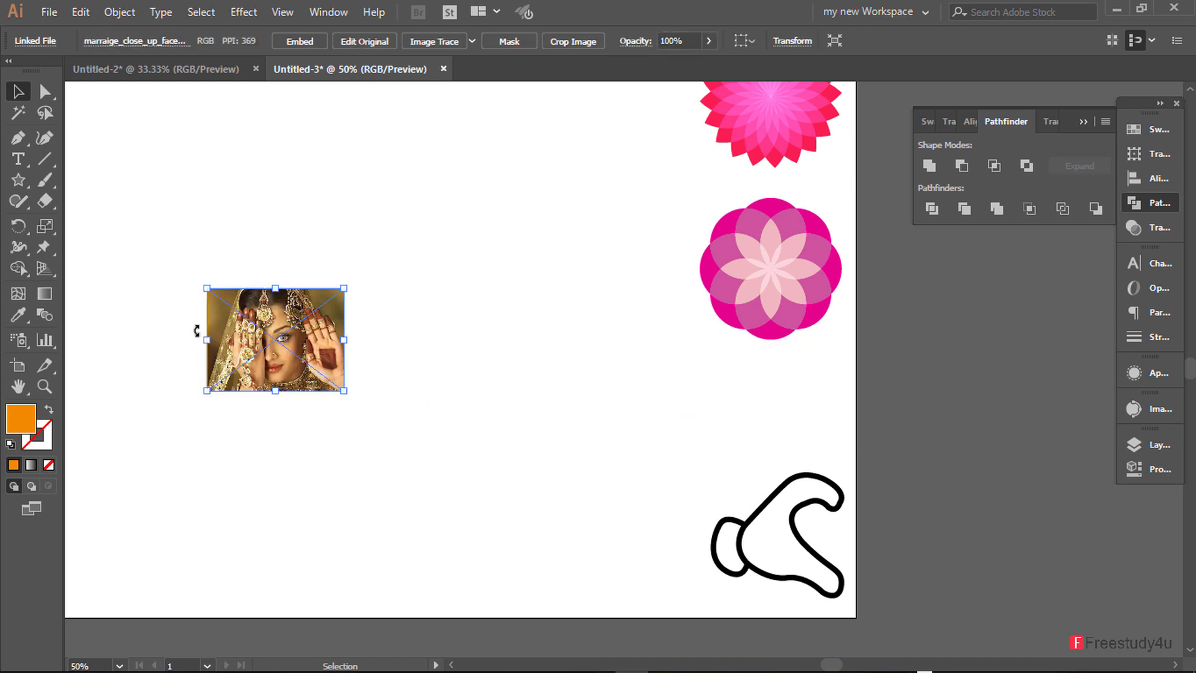
key("ctrl+equal")
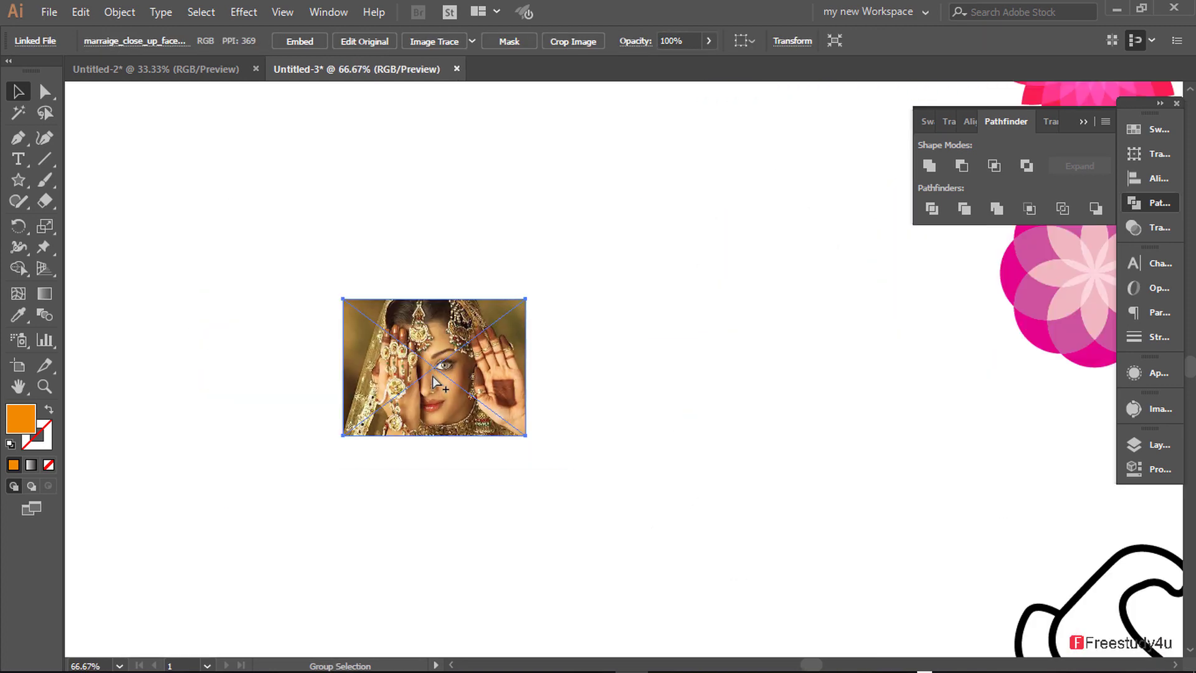
left_click_drag(433, 376, 435, 210)
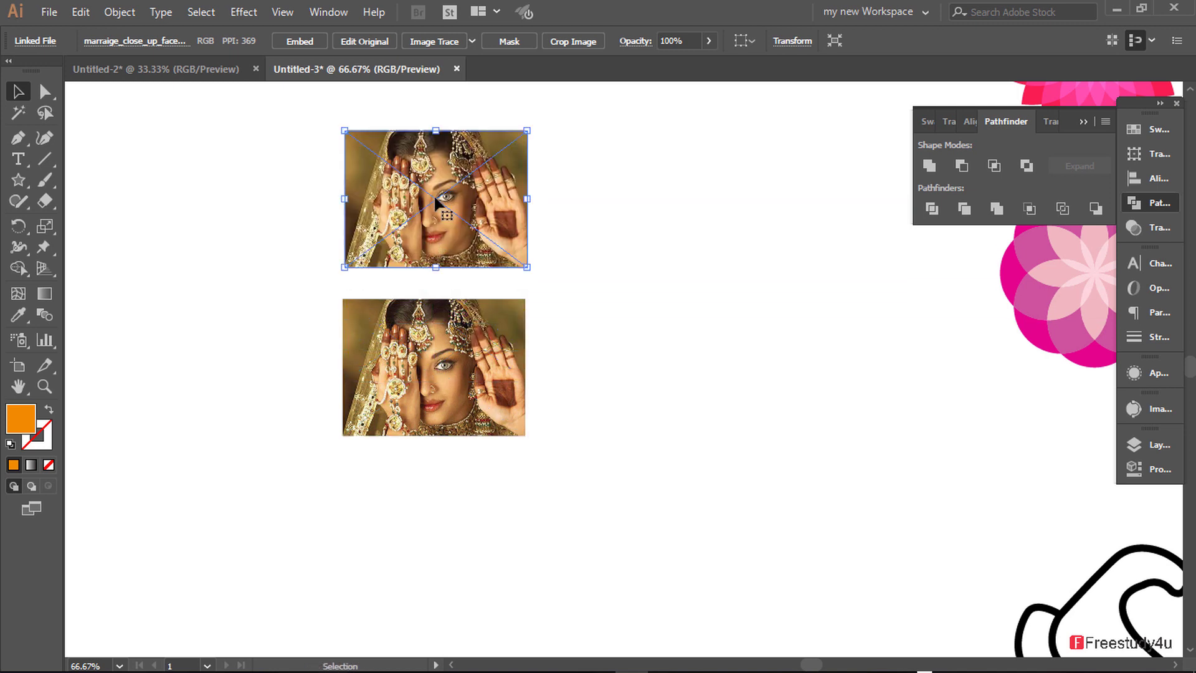
left_click(454, 374)
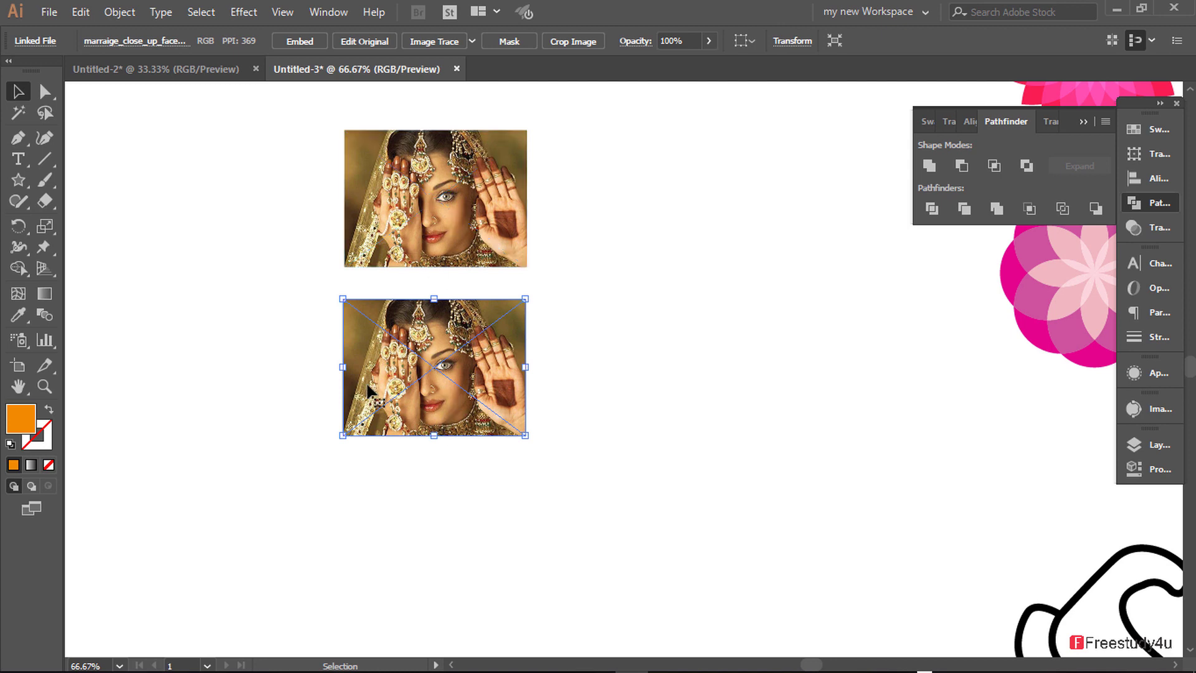
left_click_drag(17, 236, 93, 250)
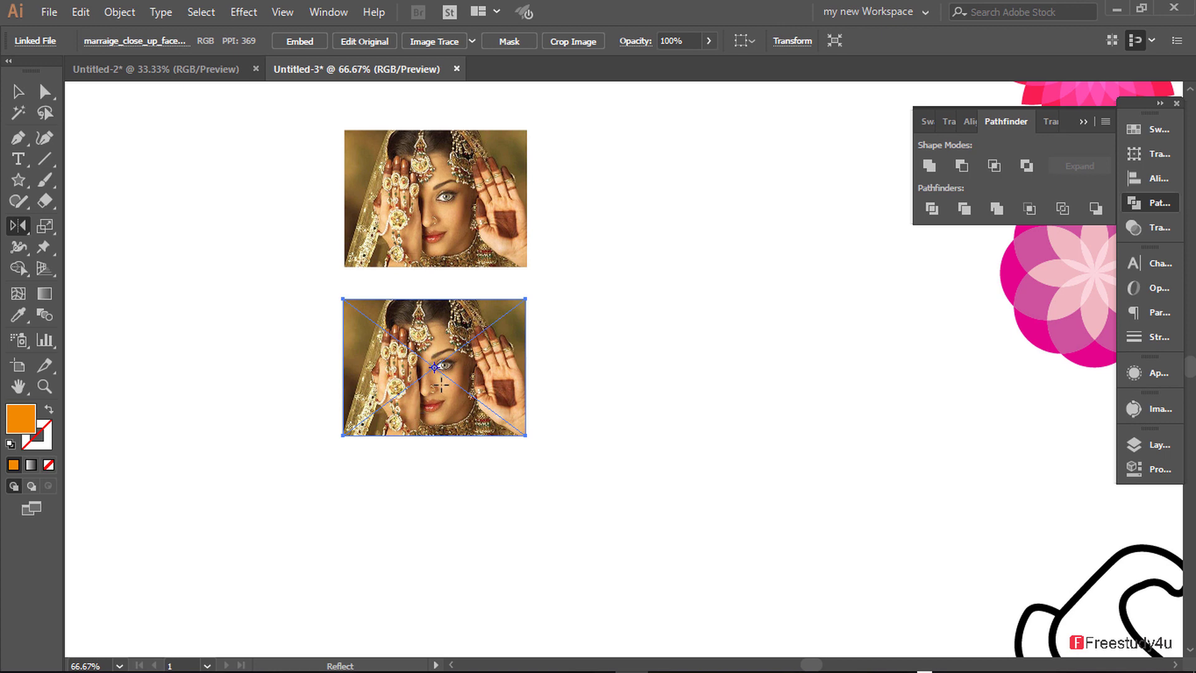
Mirror the lower photo across its right edge with the Reflect tool.
left_click(526, 365)
left_click_drag(345, 372, 502, 472)
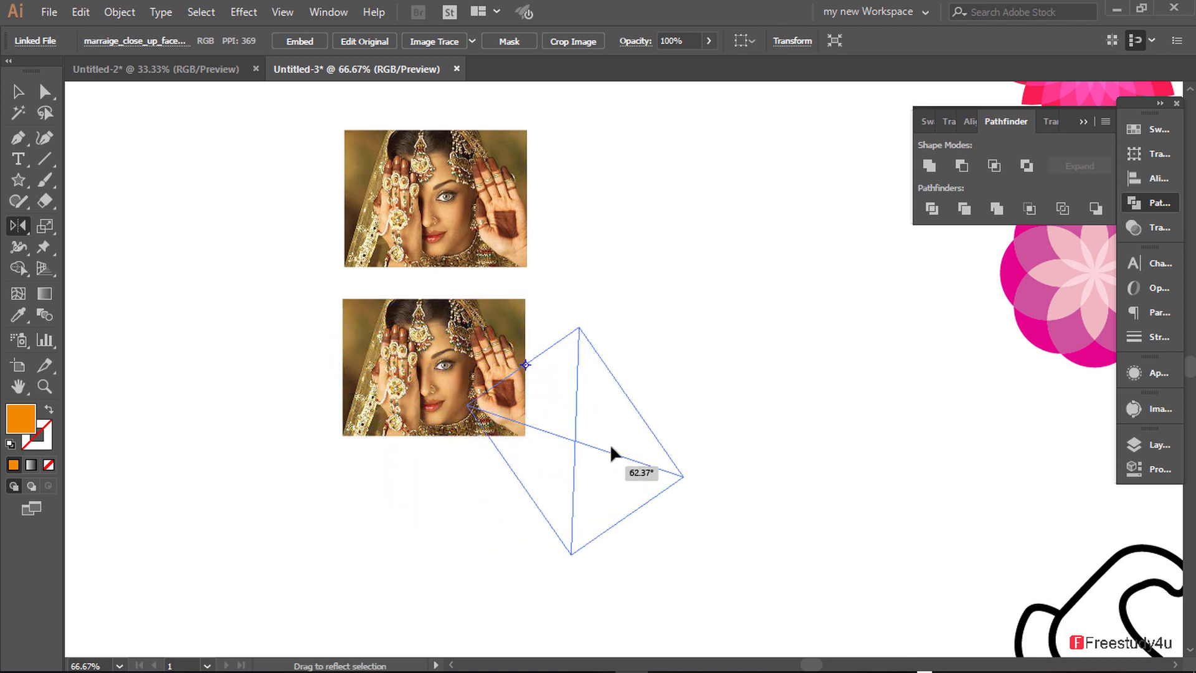
left_click_drag(502, 465, 648, 368)
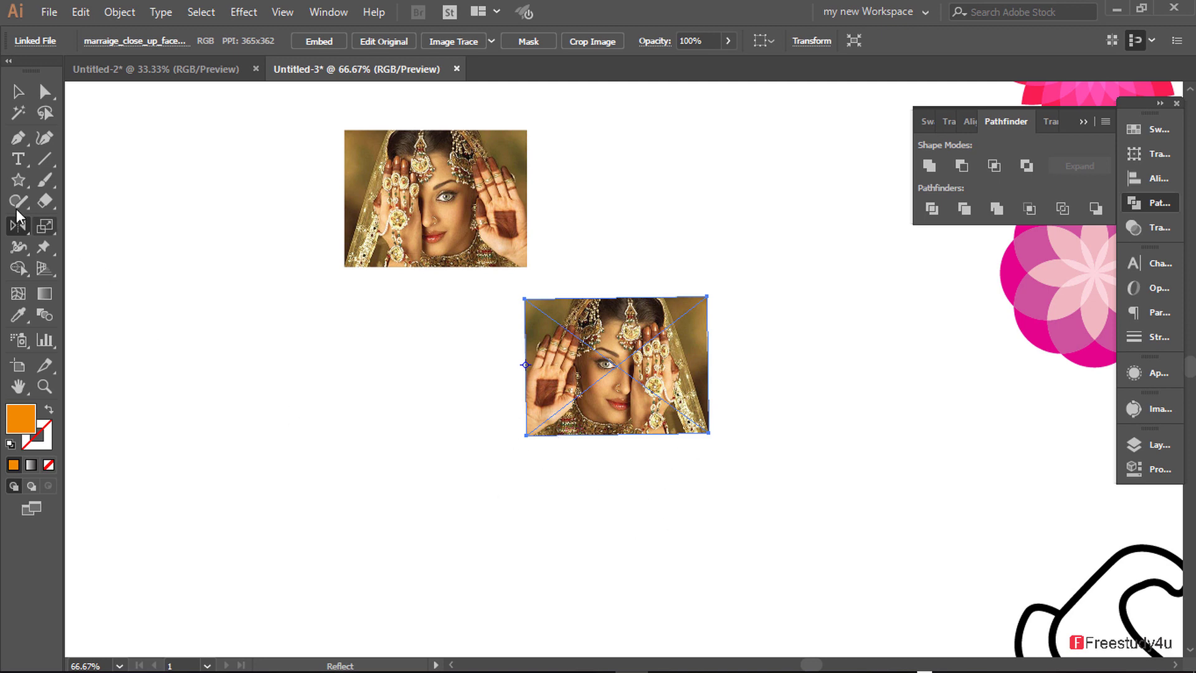
Move the other photo beside the mirrored one, then drag the pair to the canvas's right.
left_click(17, 92)
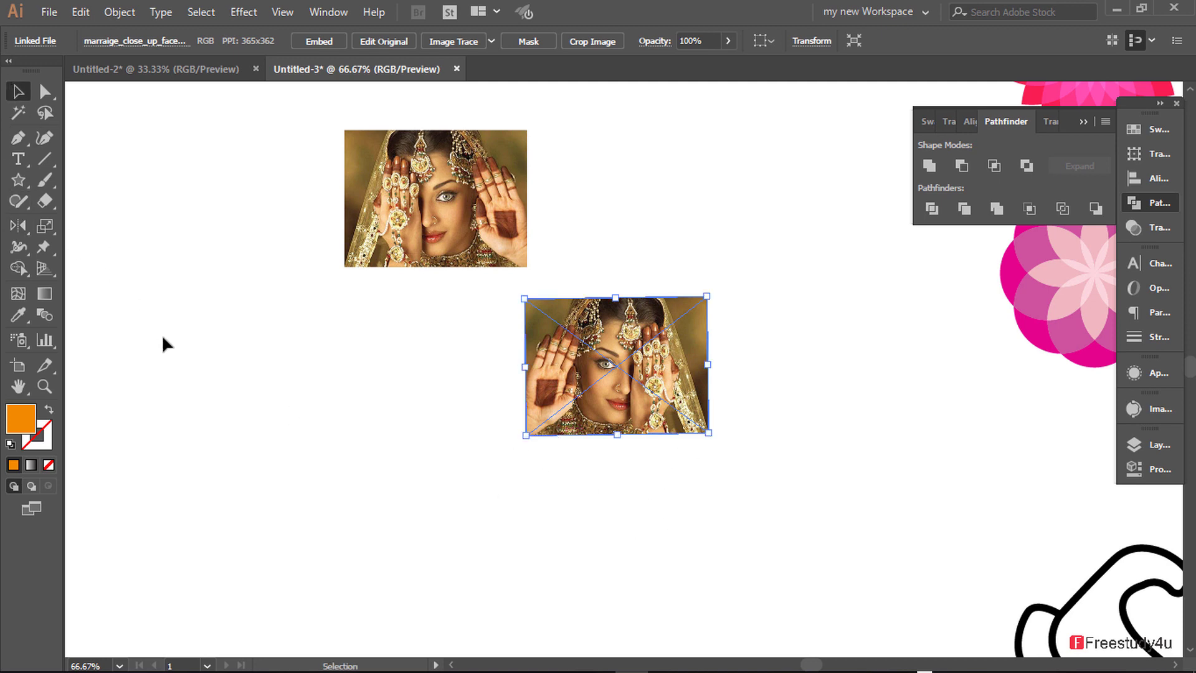
left_click(174, 350)
left_click_drag(405, 263, 414, 402)
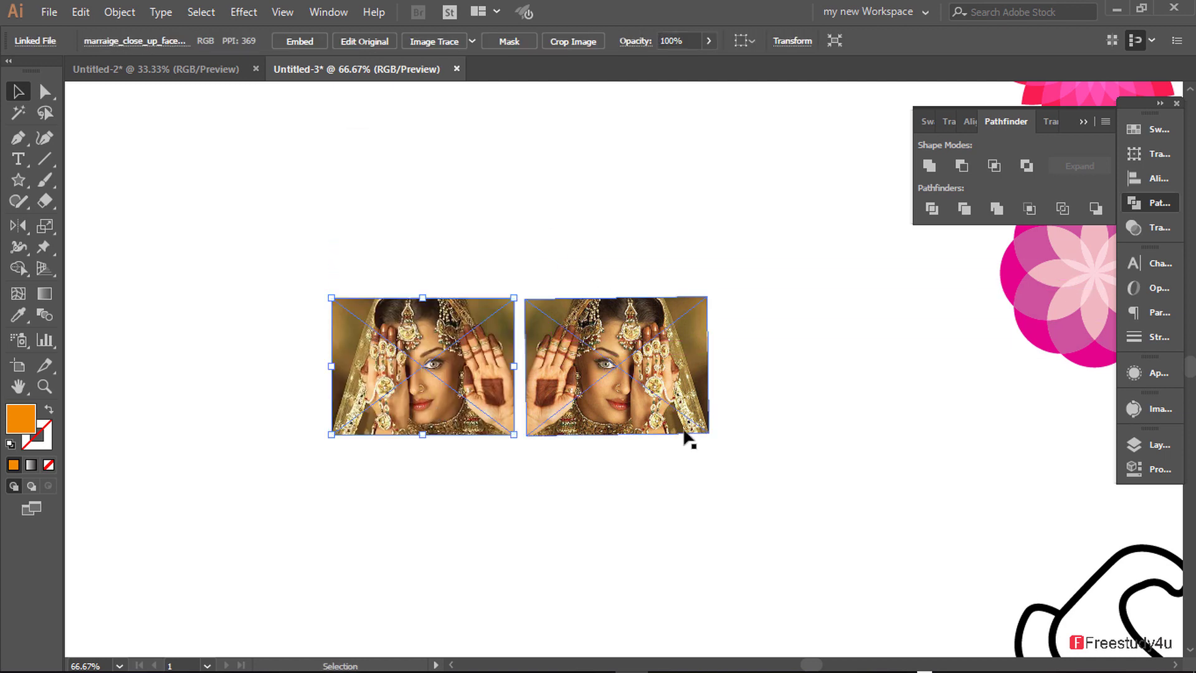
mouse_move(260, 240)
left_mouse_down()
mouse_move(545, 362)
mouse_move(739, 480)
left_mouse_up()
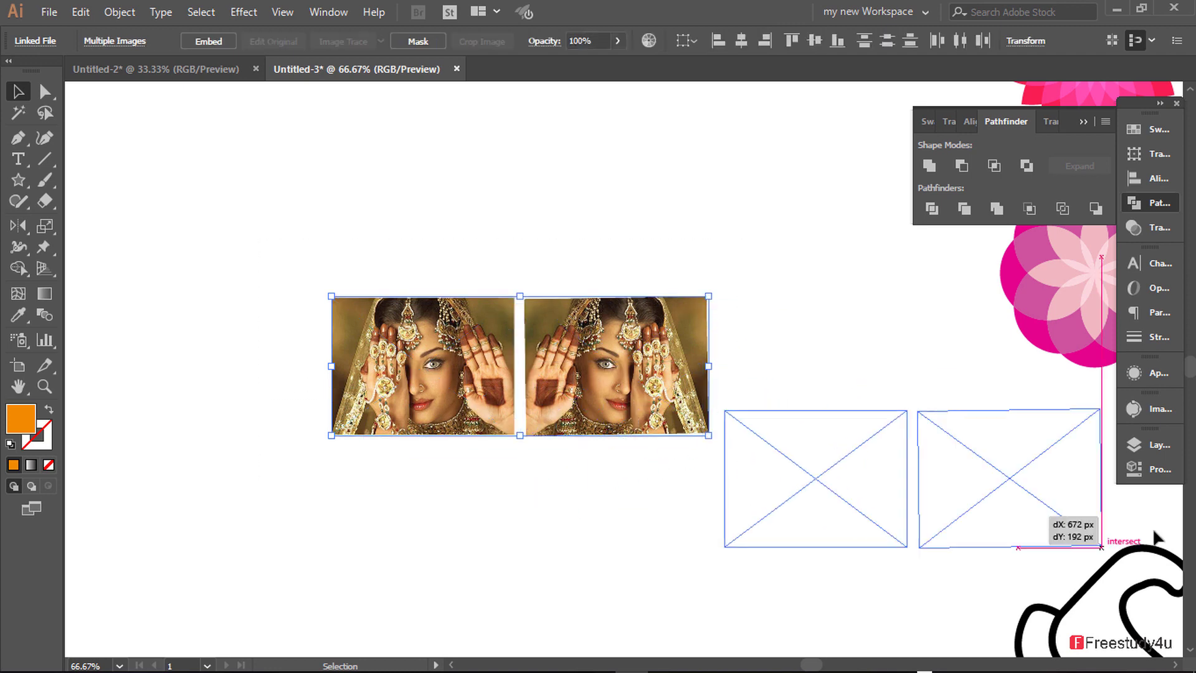
left_click_drag(623, 408, 1173, 508)
scroll(691, 455, "down", 2)
scroll(738, 461, "down", 1)
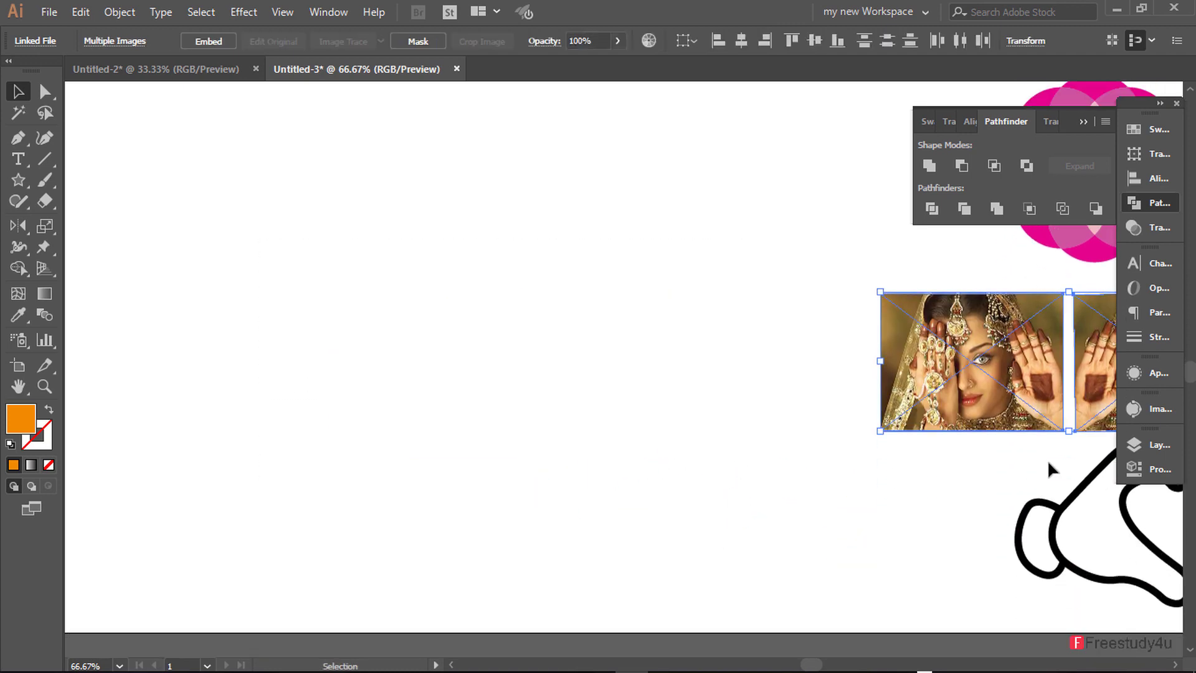
Move the black hand outline to the left side of the page and bring it into view.
left_click(1063, 516)
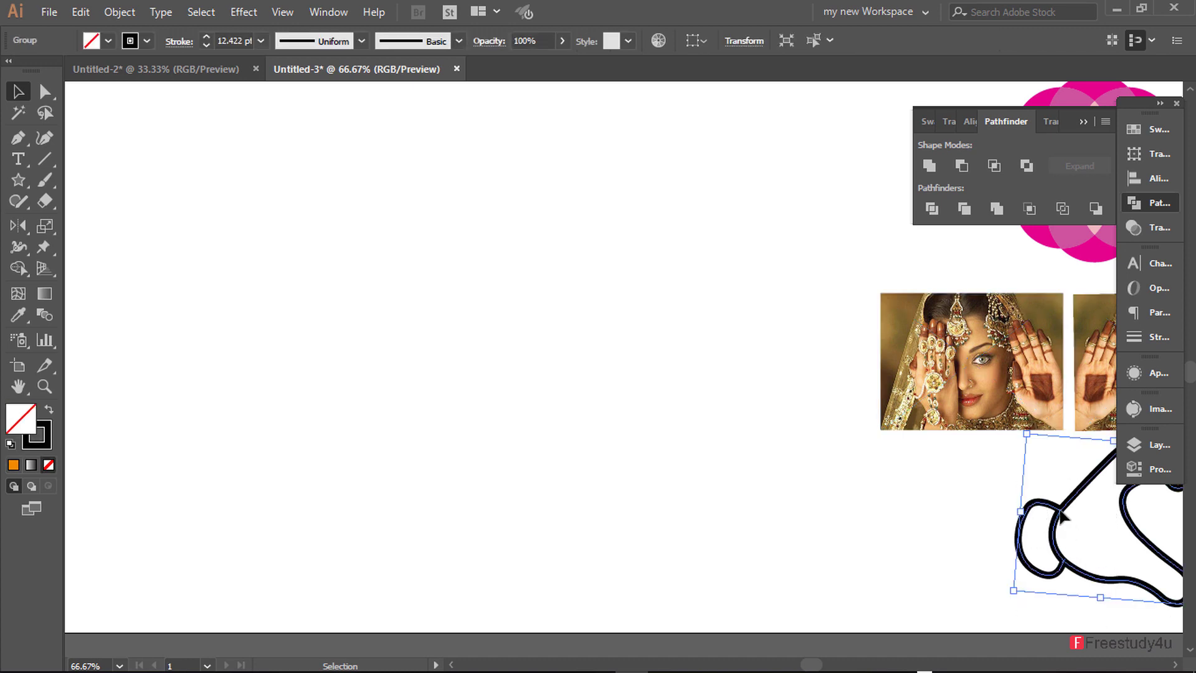
left_click_drag(1063, 517, 298, 326)
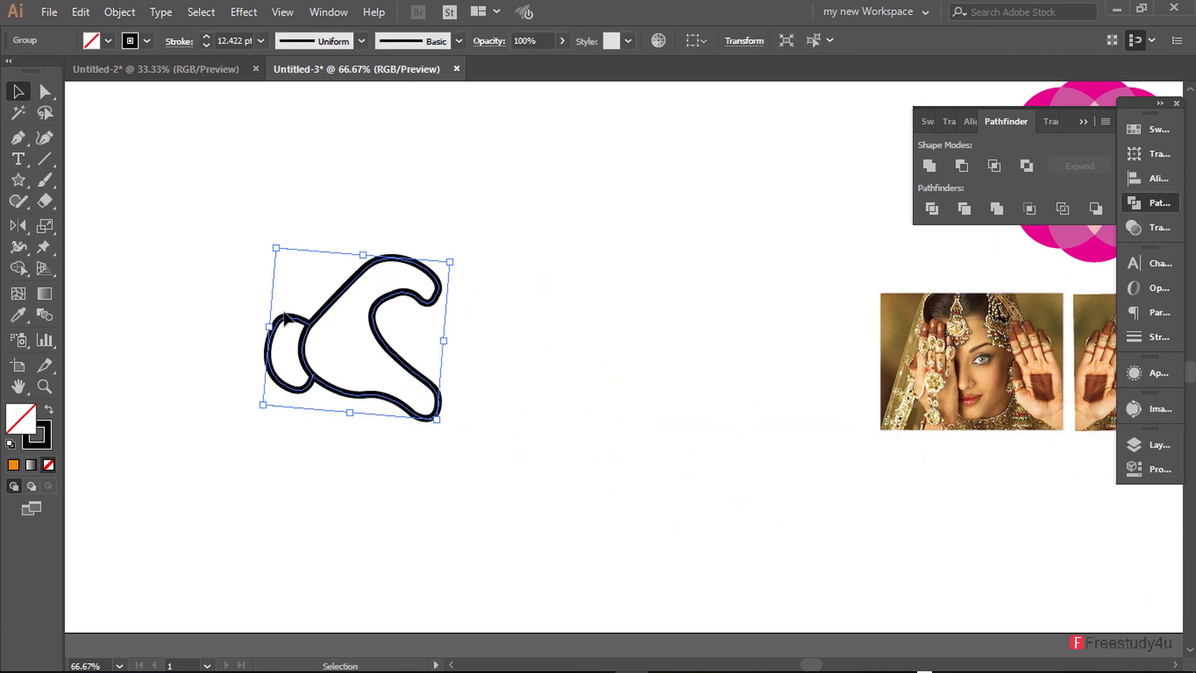
left_click(276, 307, "ctrl+alt")
scroll(276, 308, "up", 2)
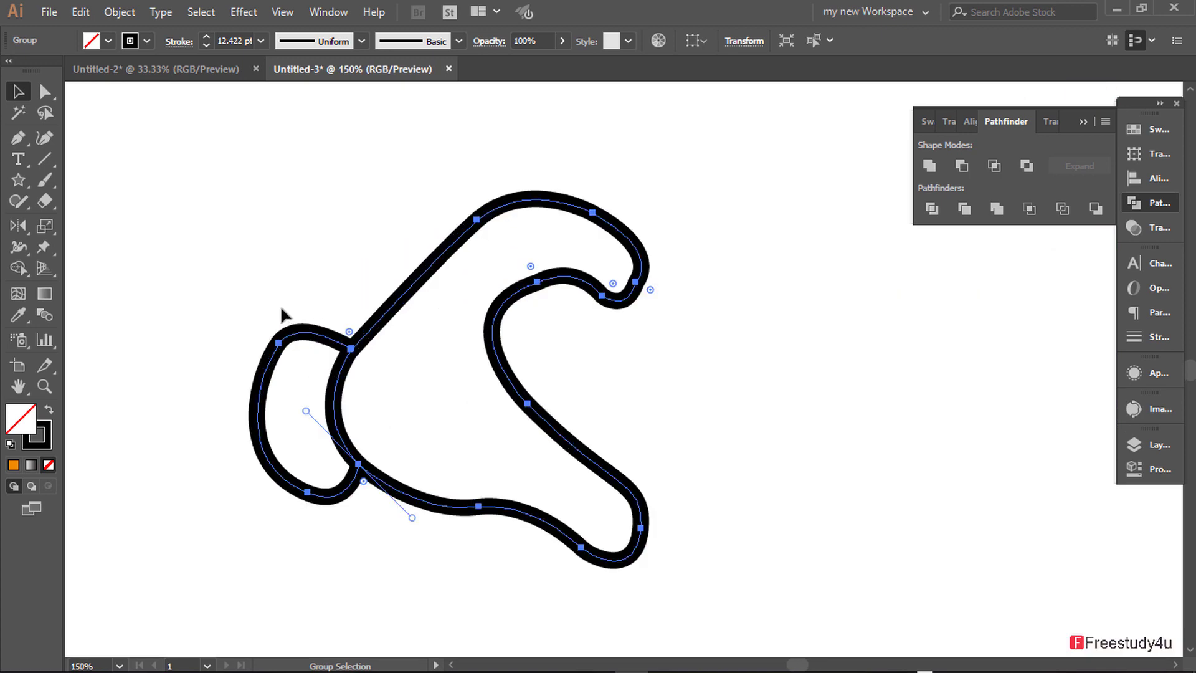
left_click_drag(480, 374, 324, 325)
scroll(391, 342, "down", 2)
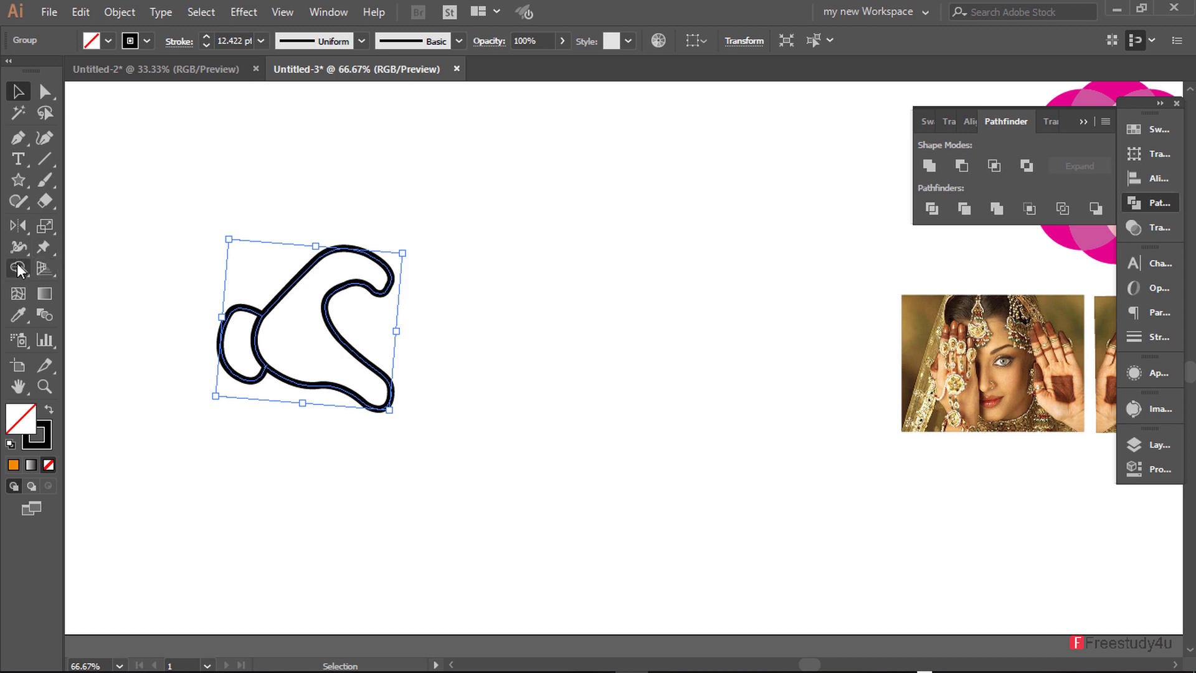
Reflect the hand across an axis just right of it, then undo the flip.
left_click_drag(18, 226, 56, 249)
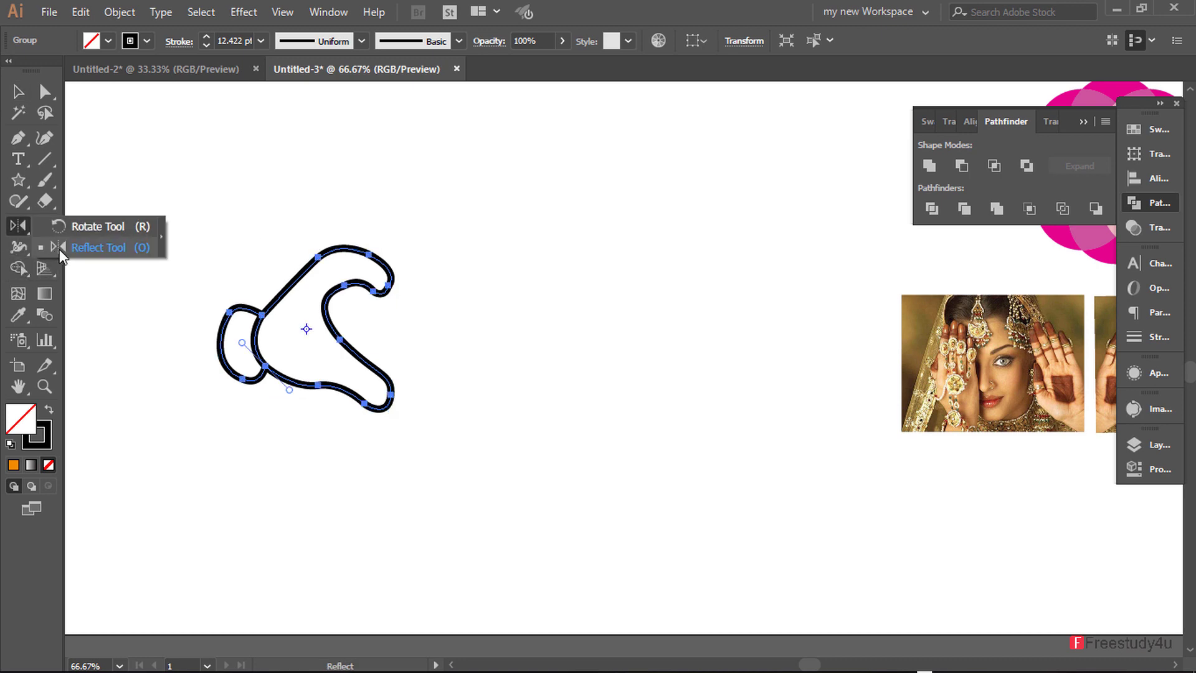
left_click(73, 252)
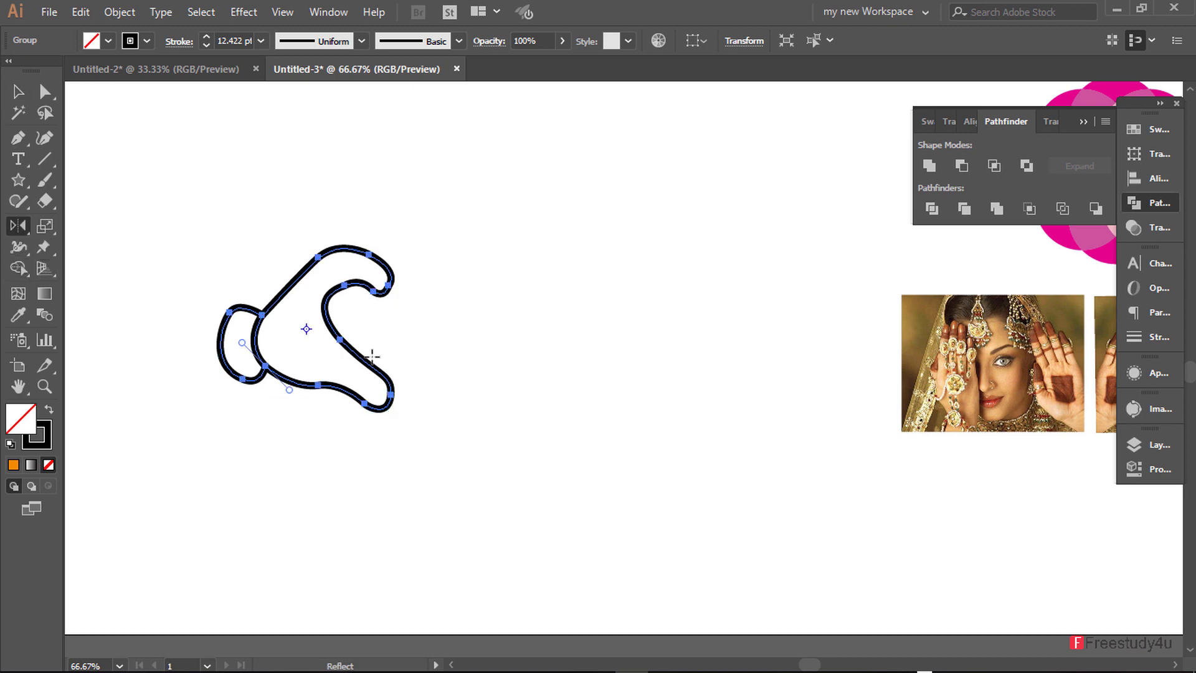
left_click(390, 327)
mouse_move(237, 317)
left_mouse_down()
mouse_move(461, 509)
mouse_move(535, 314)
mouse_move(537, 328)
left_mouse_up()
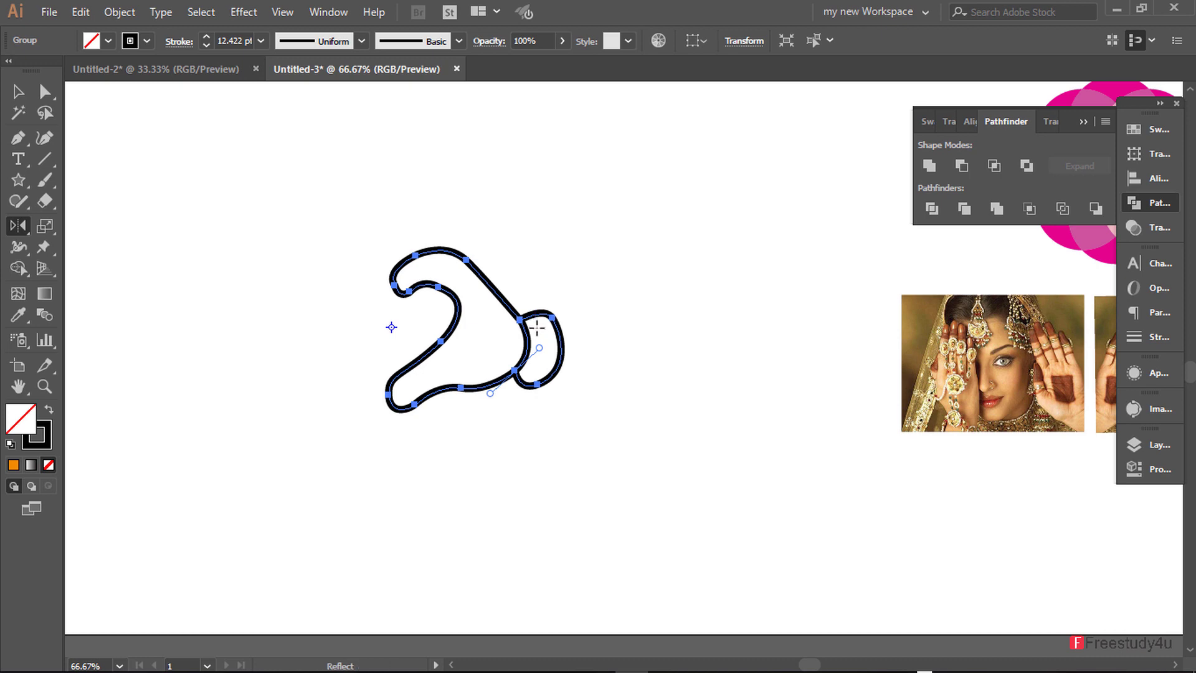
key("v")
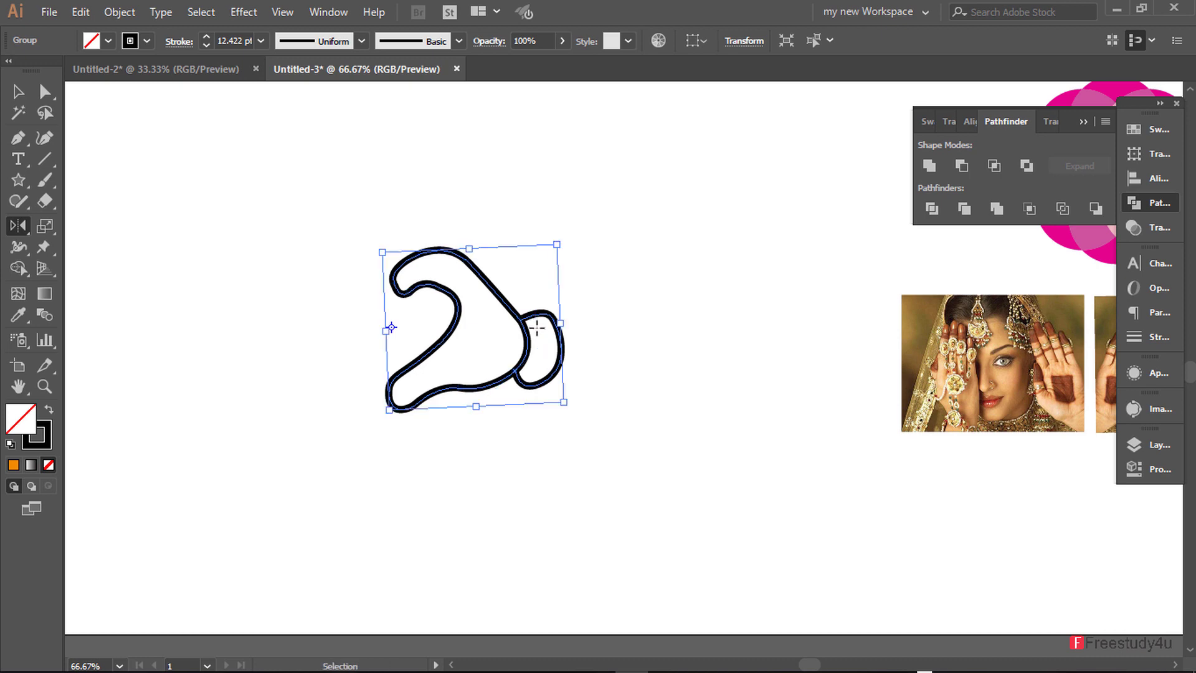
key("ctrl+d")
key("o")
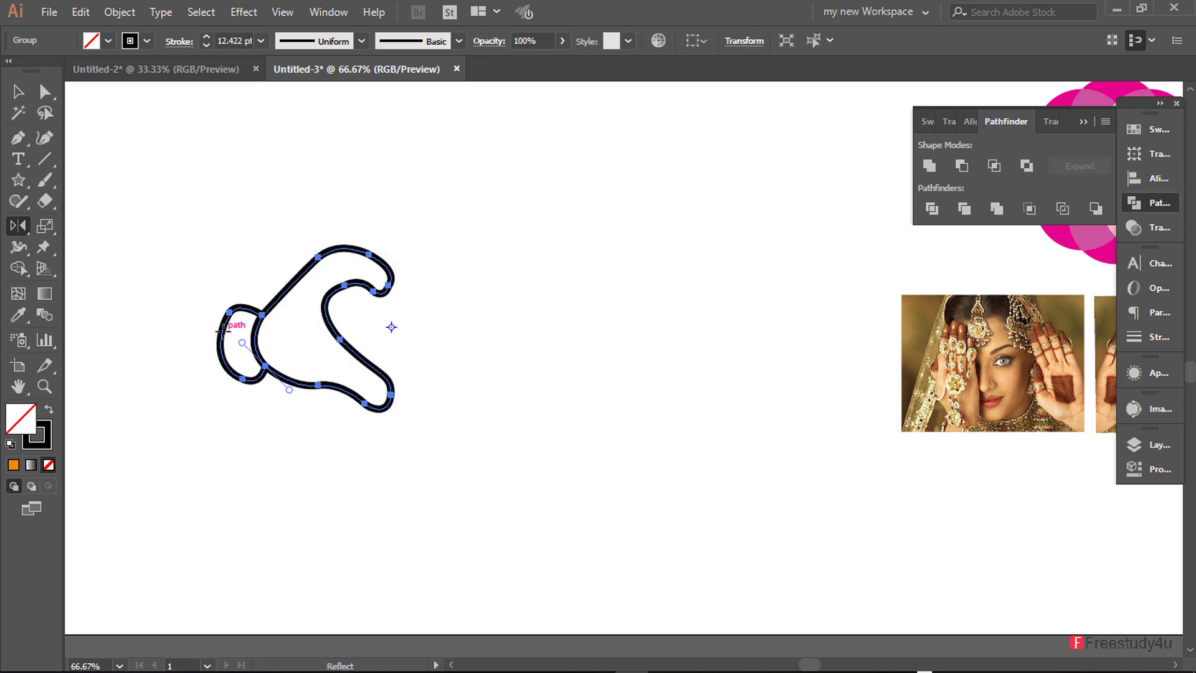
Alt-drag with the Reflect tool to place a mirrored hand copy forming the heart.
mouse_move(236, 324)
left_mouse_down()
mouse_move(225, 413)
mouse_move(541, 326)
left_mouse_up()
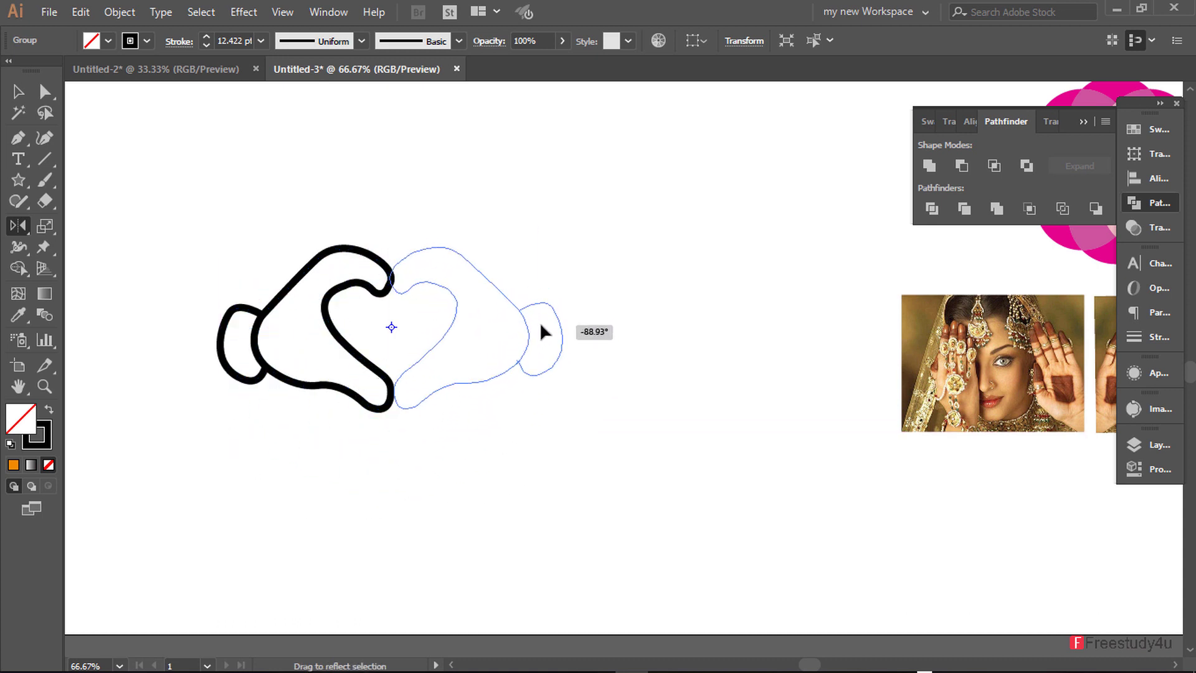
key("alt")
left_click_drag(539, 322, 539, 322)
left_click(17, 91)
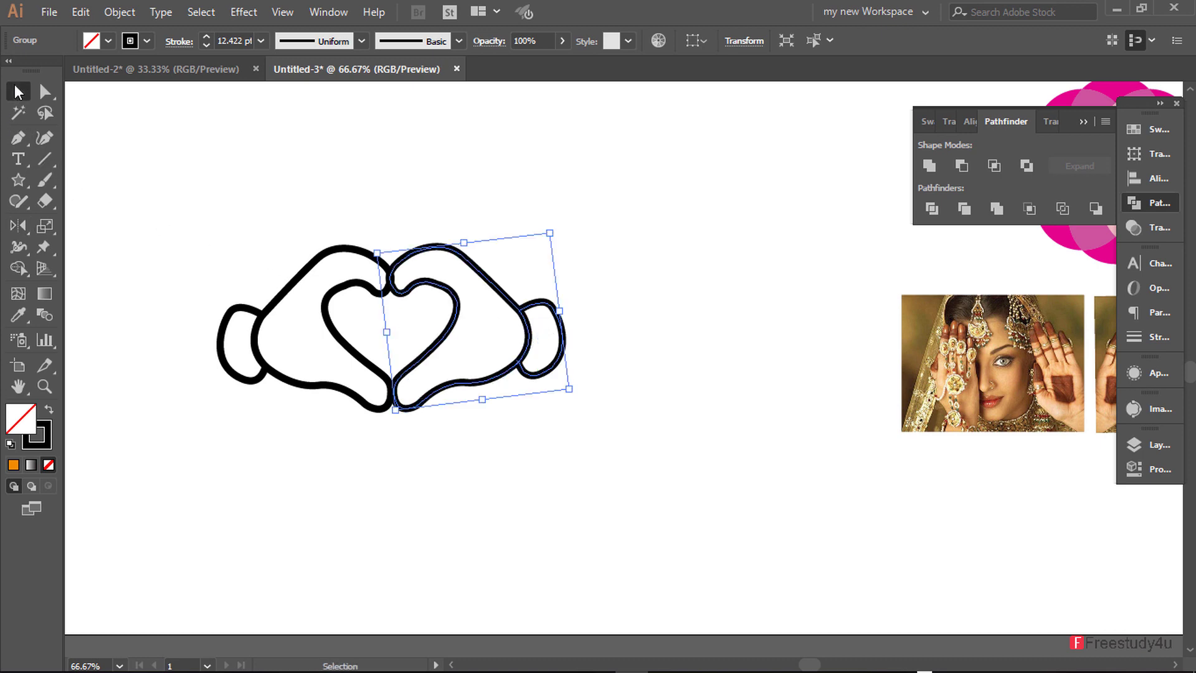
left_click(284, 165)
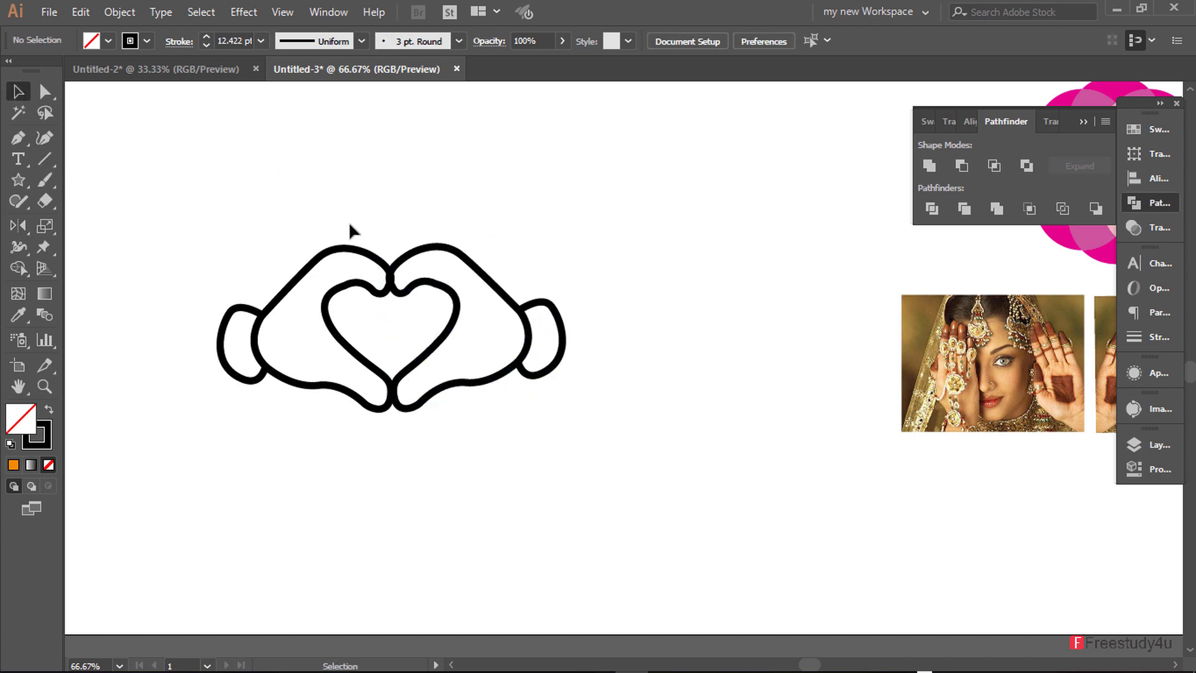
Nudge the mirrored right hand slightly to the right and deselect it.
left_click(524, 316)
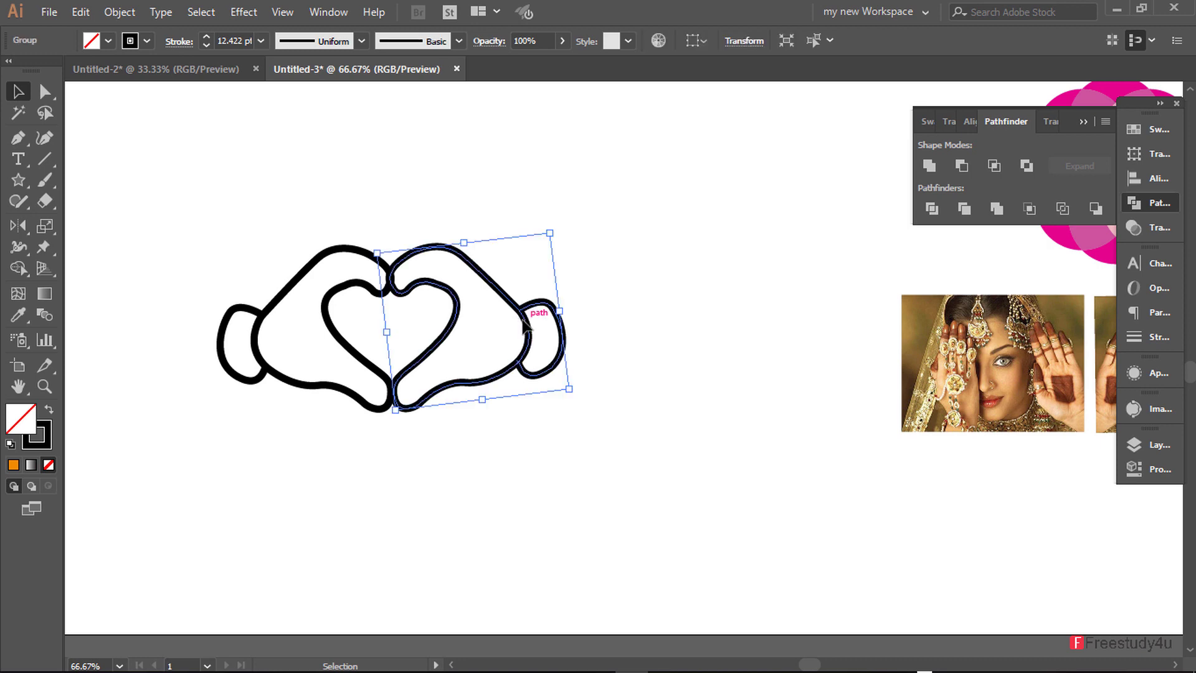
left_click_drag(525, 319, 527, 319)
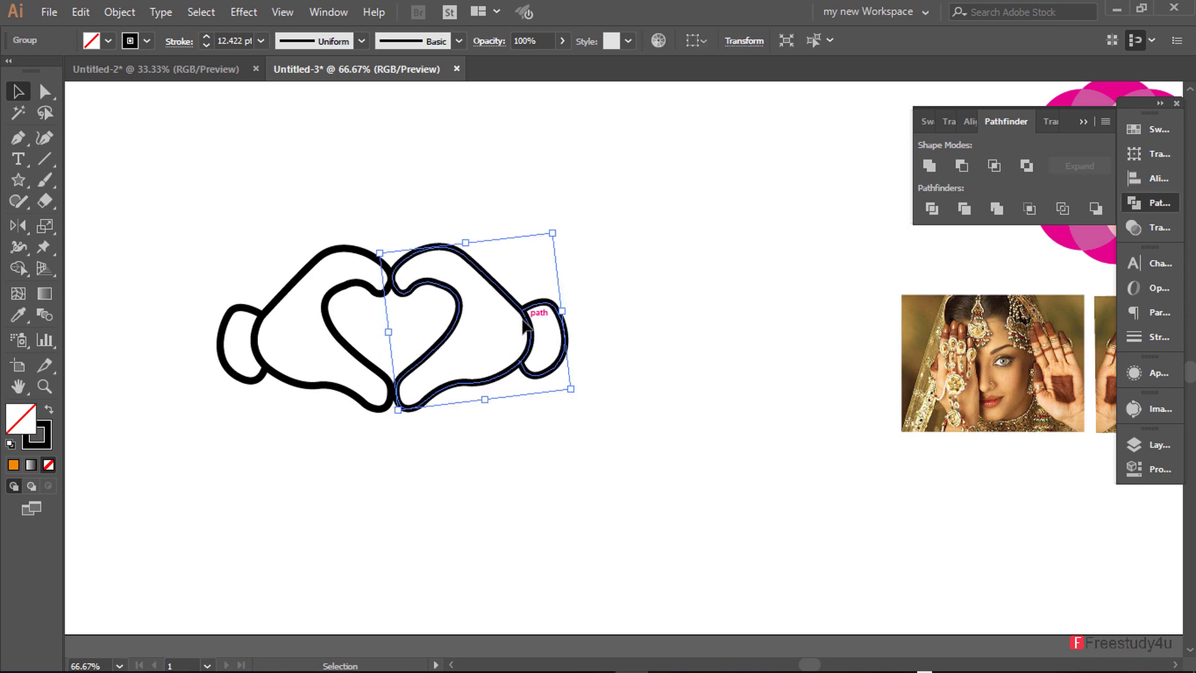
left_click(252, 202)
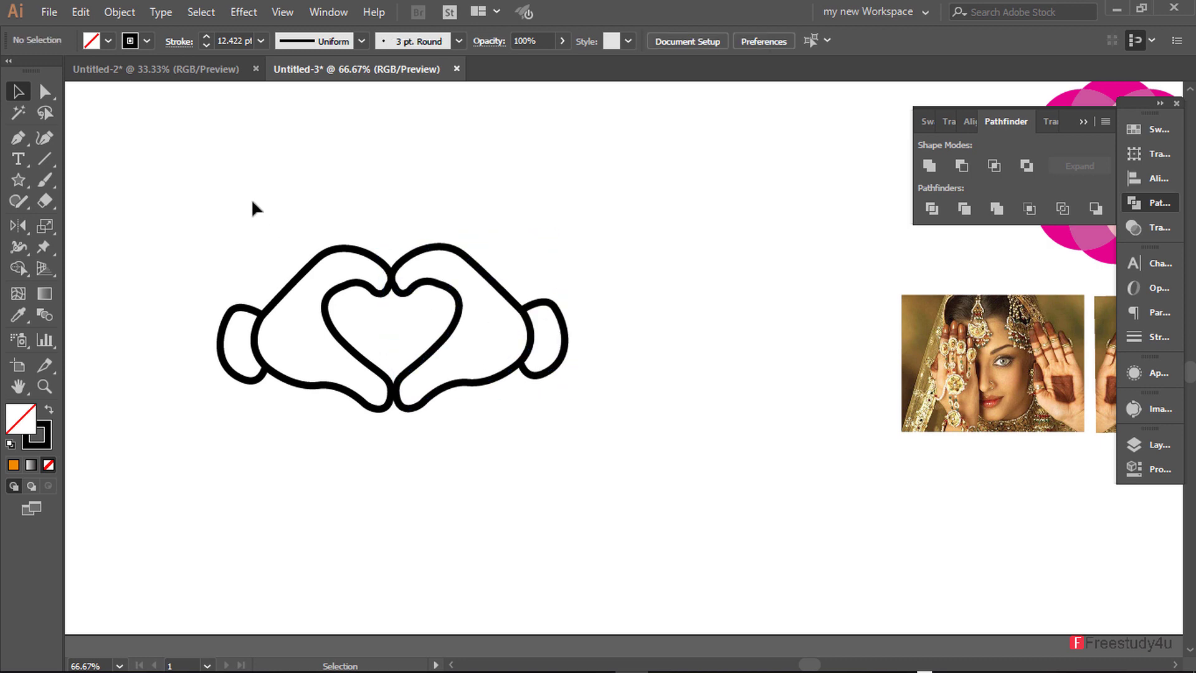